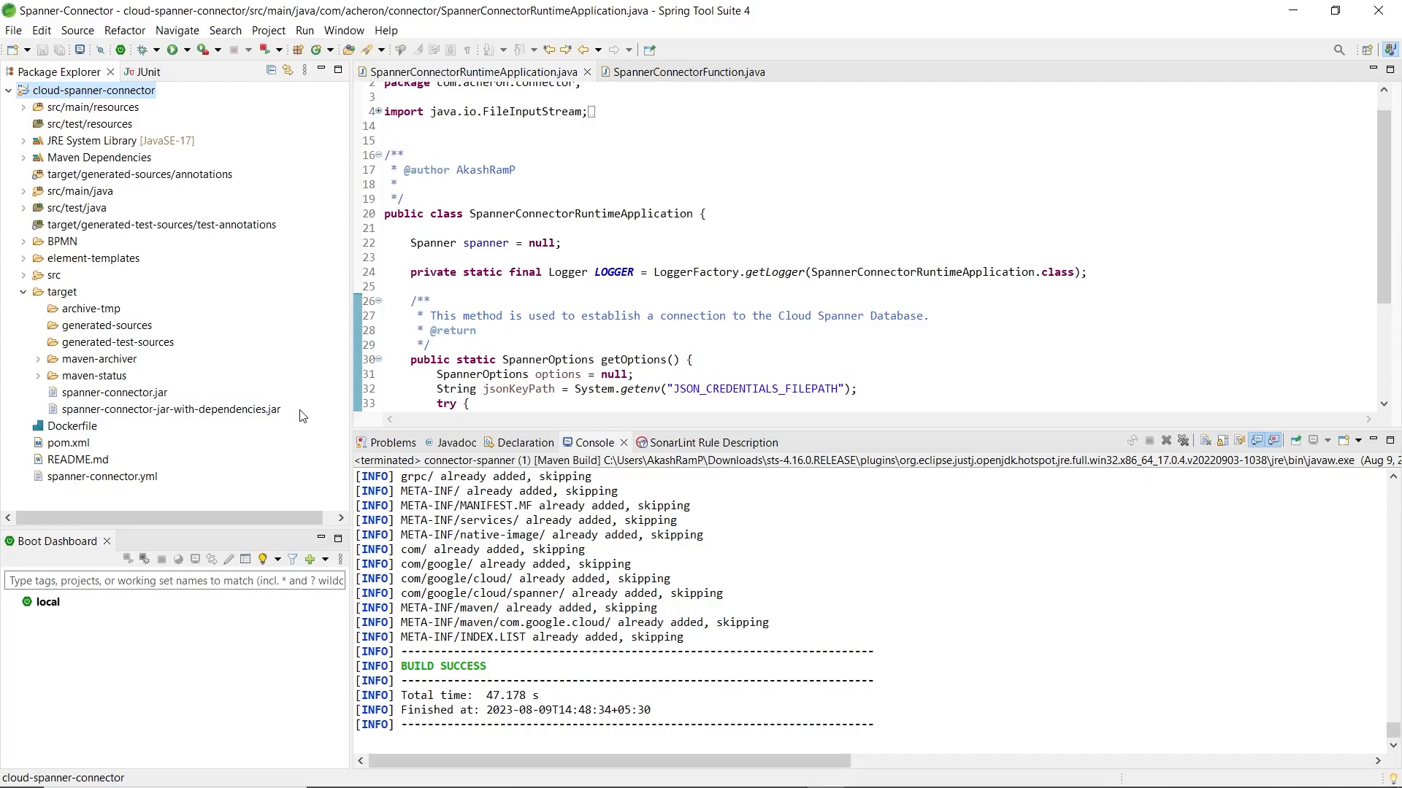
Step: Switch to the Command Prompt and review the docker build and docker-compose runs in the connector-spanner folder
key("alt+Tab")
key("alt+Tab")
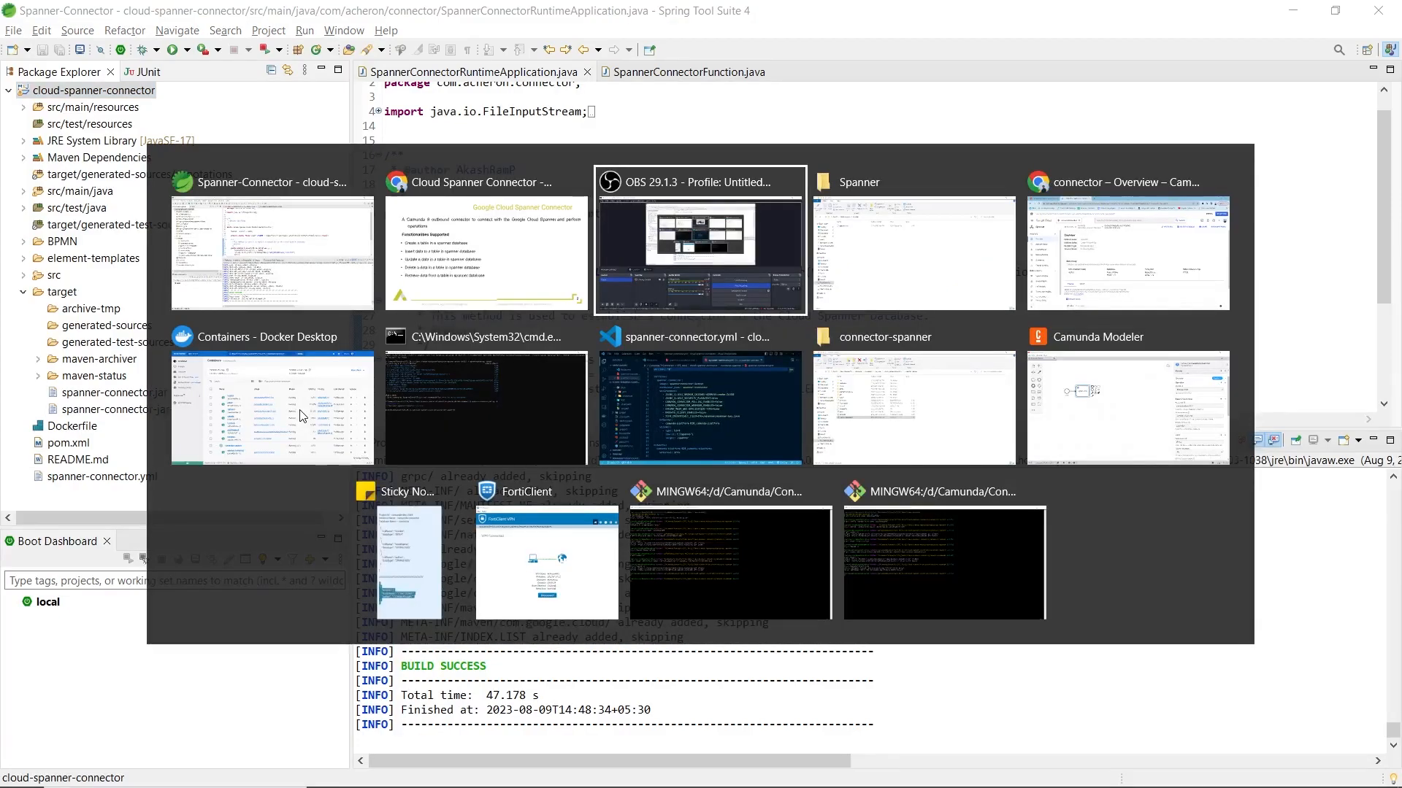
left_click(493, 447)
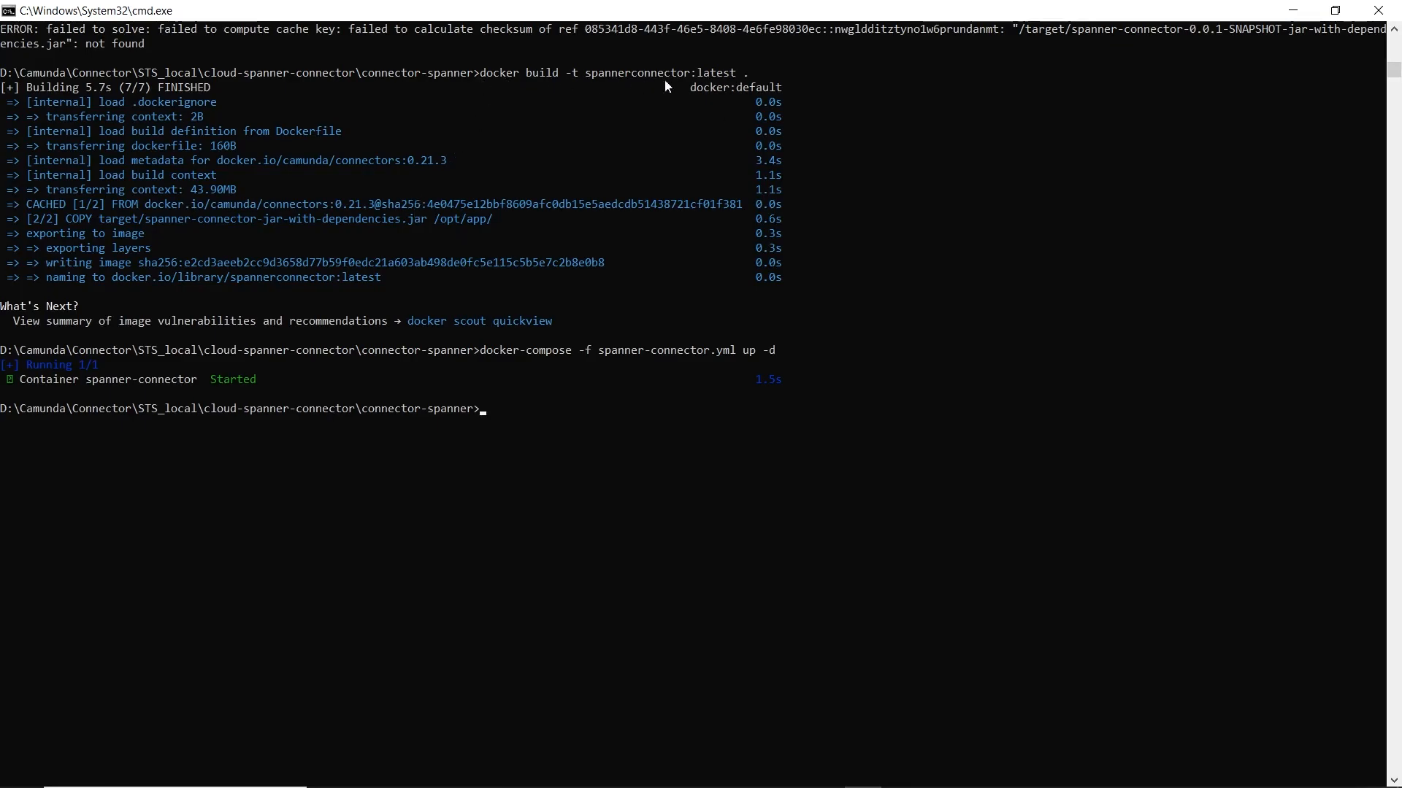
Step: Switch to Docker Desktop and check the containers and the local spannerconnector image
key("alt+Tab")
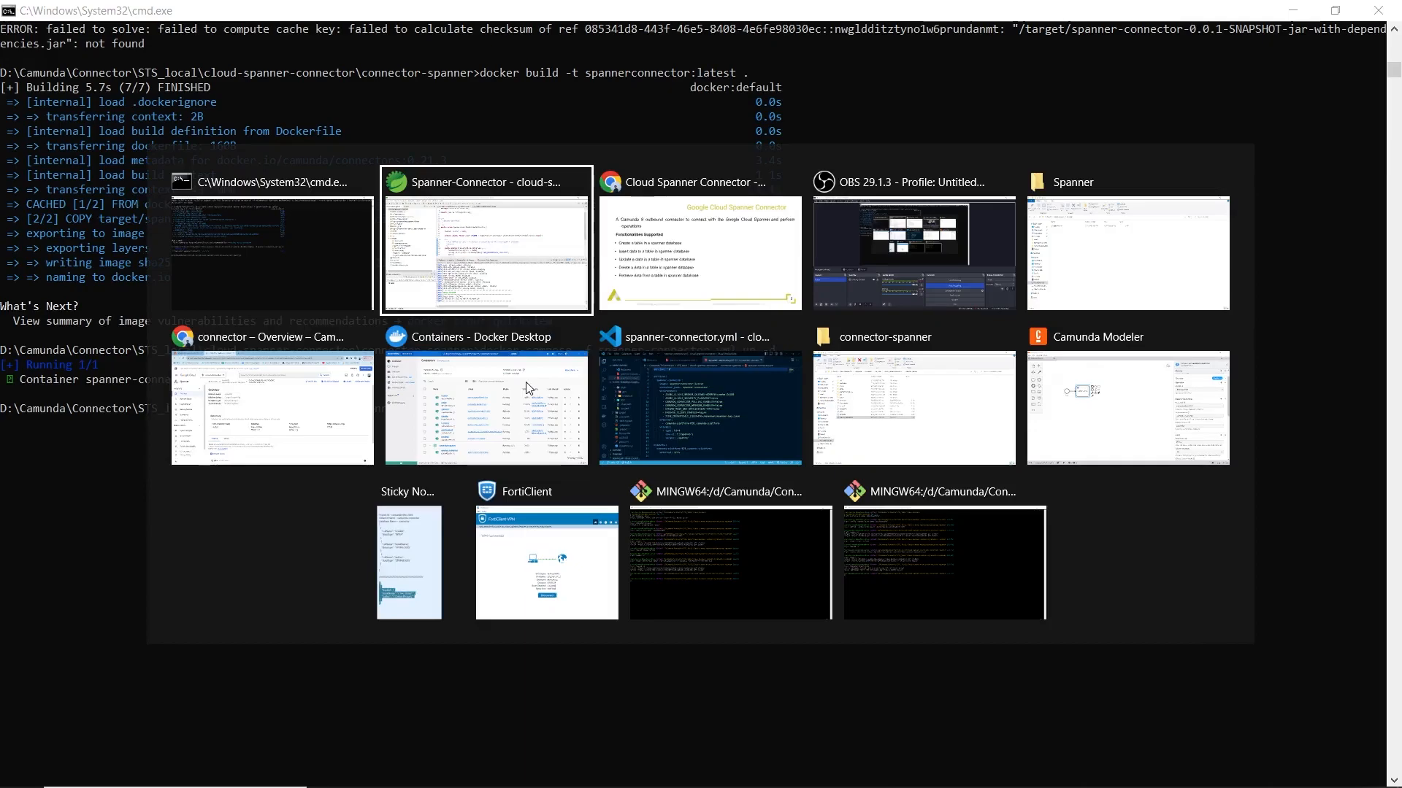
left_click(505, 412)
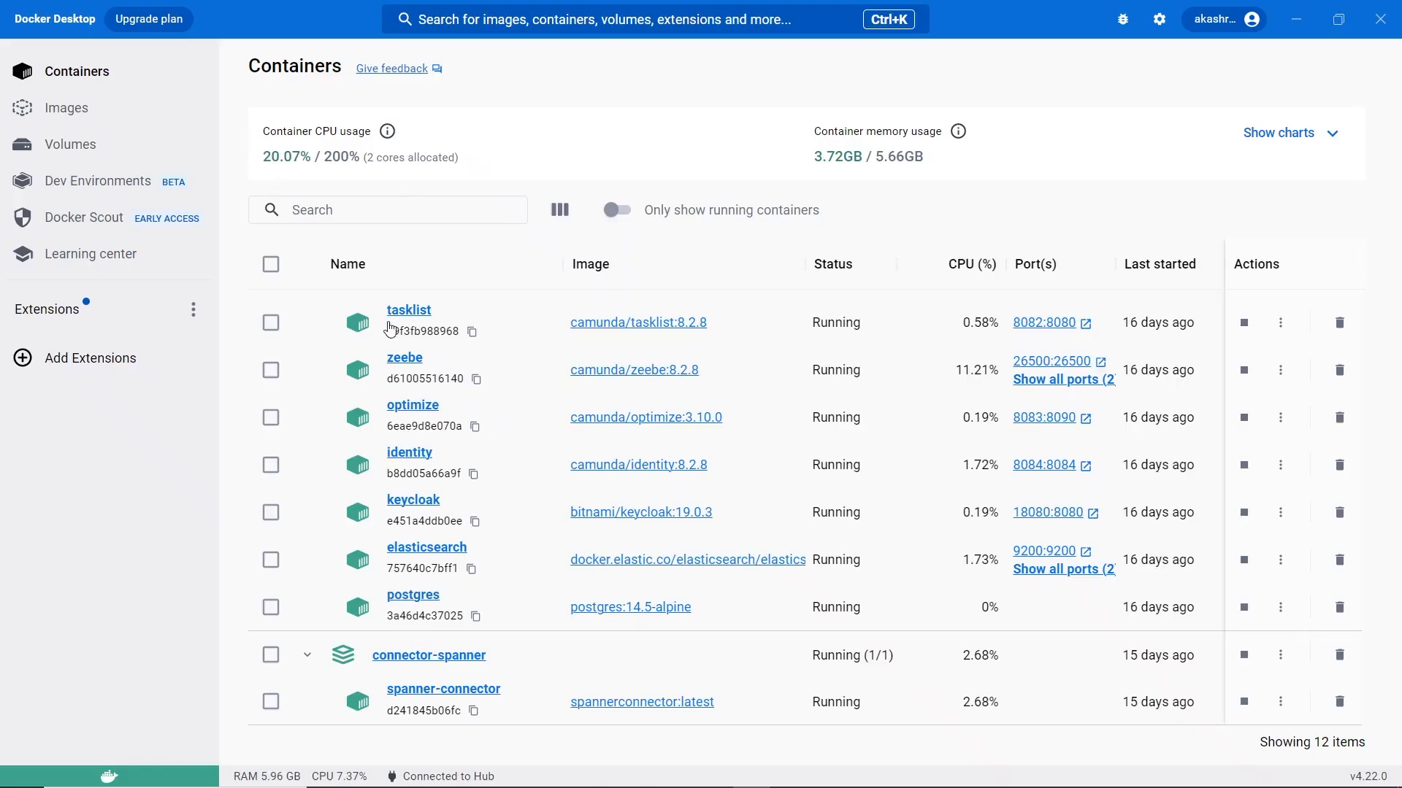
left_click(80, 109)
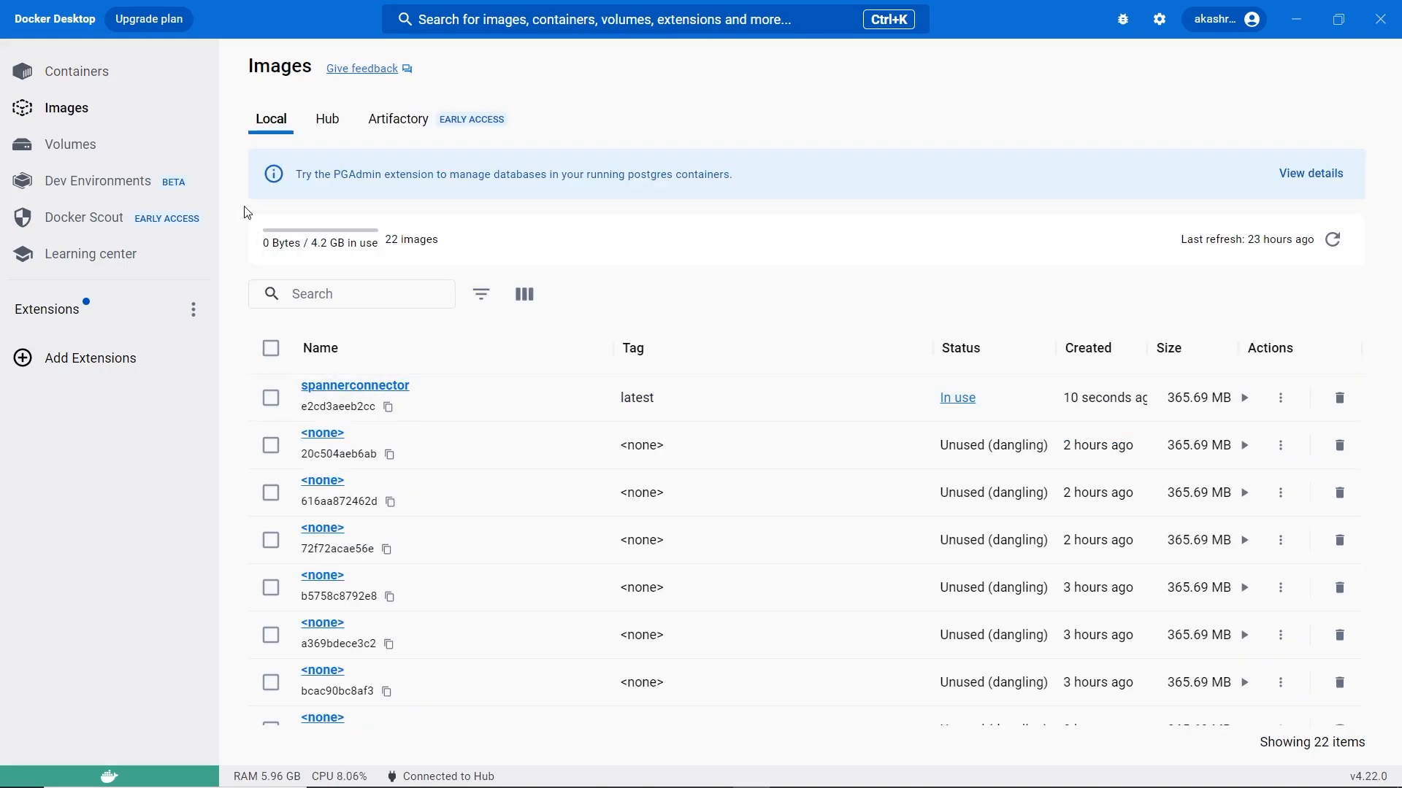
Step: Review spanner-connector.yml in Visual Studio Code, including its C:\Spanner bind source, and view that folder in File Explorer
key("alt+Tab")
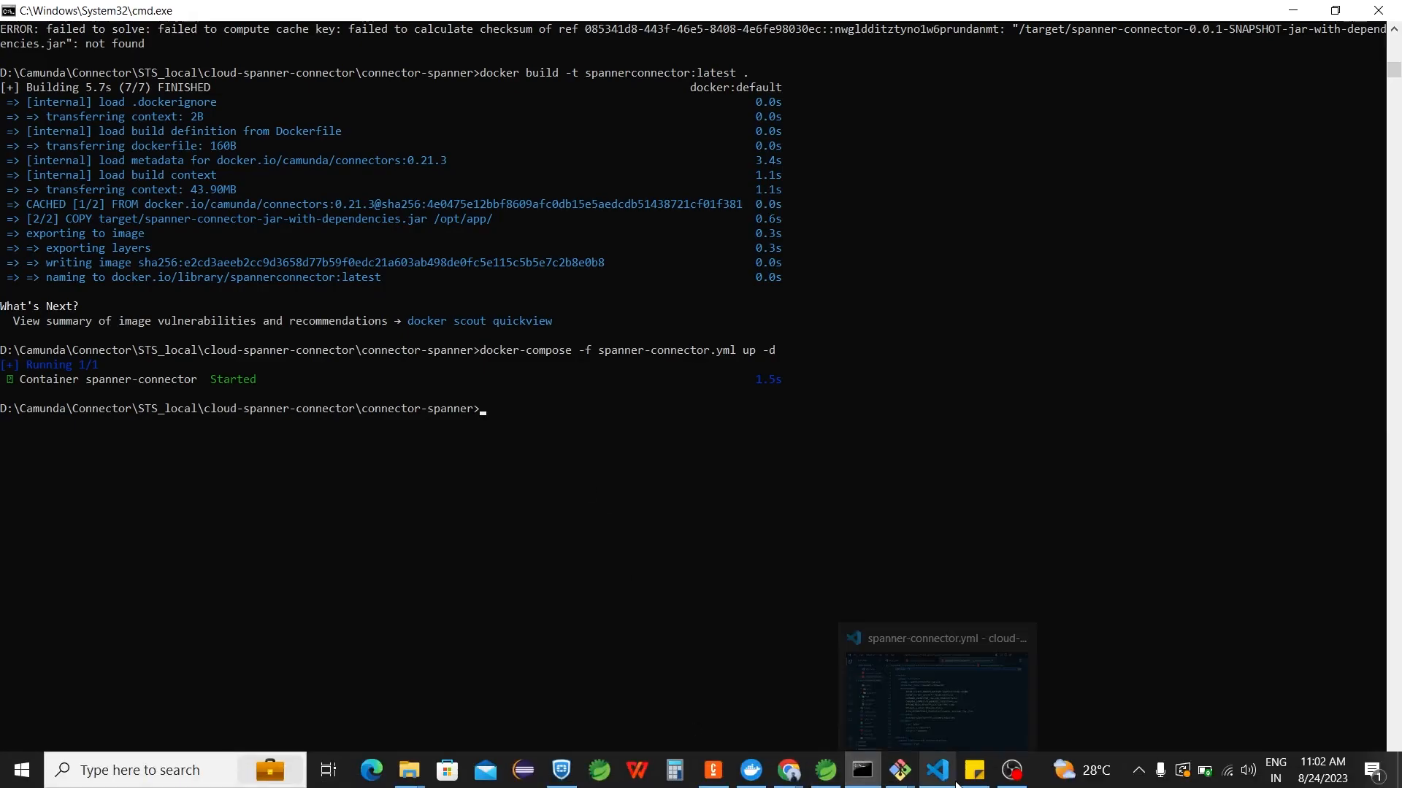
left_click(947, 669)
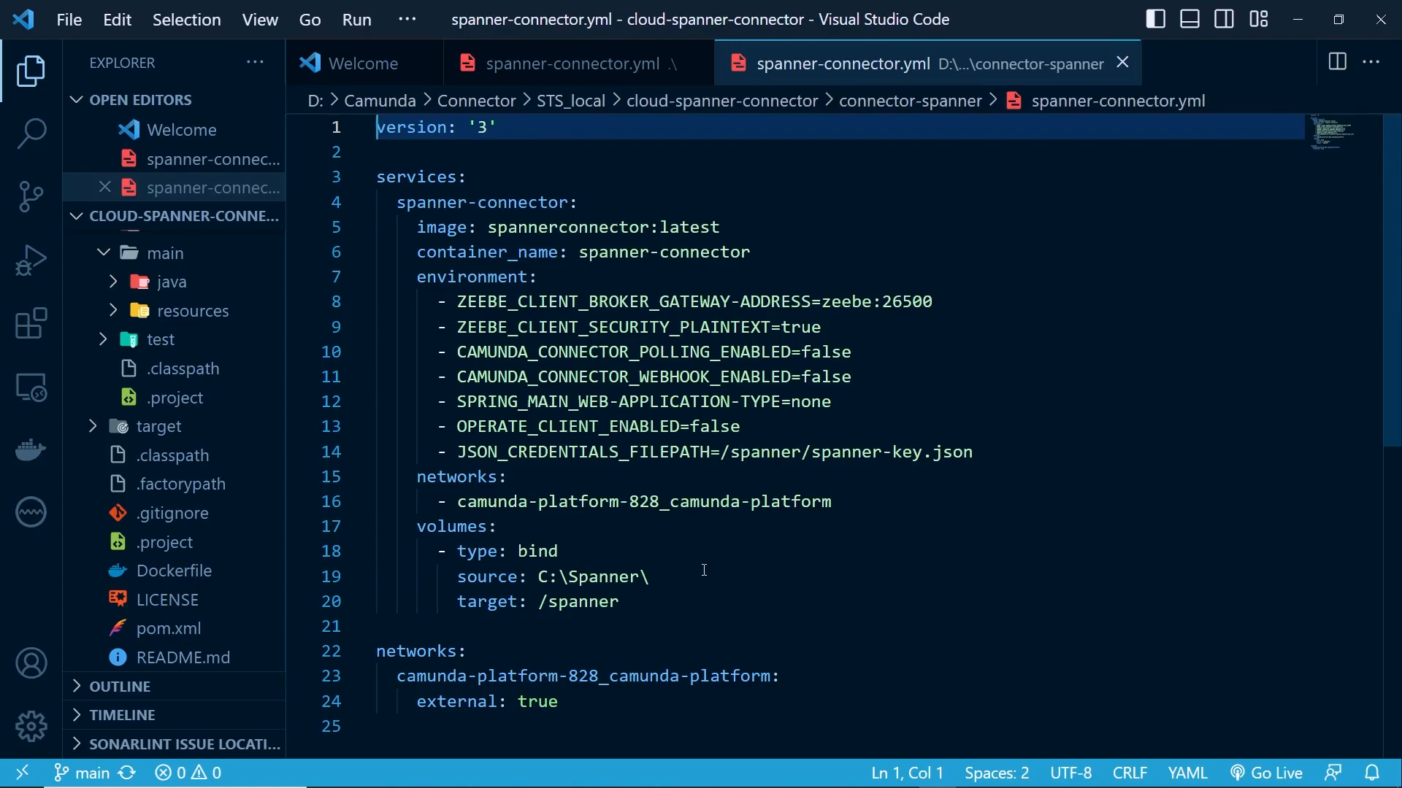
mouse_move(467, 782)
left_click(409, 771)
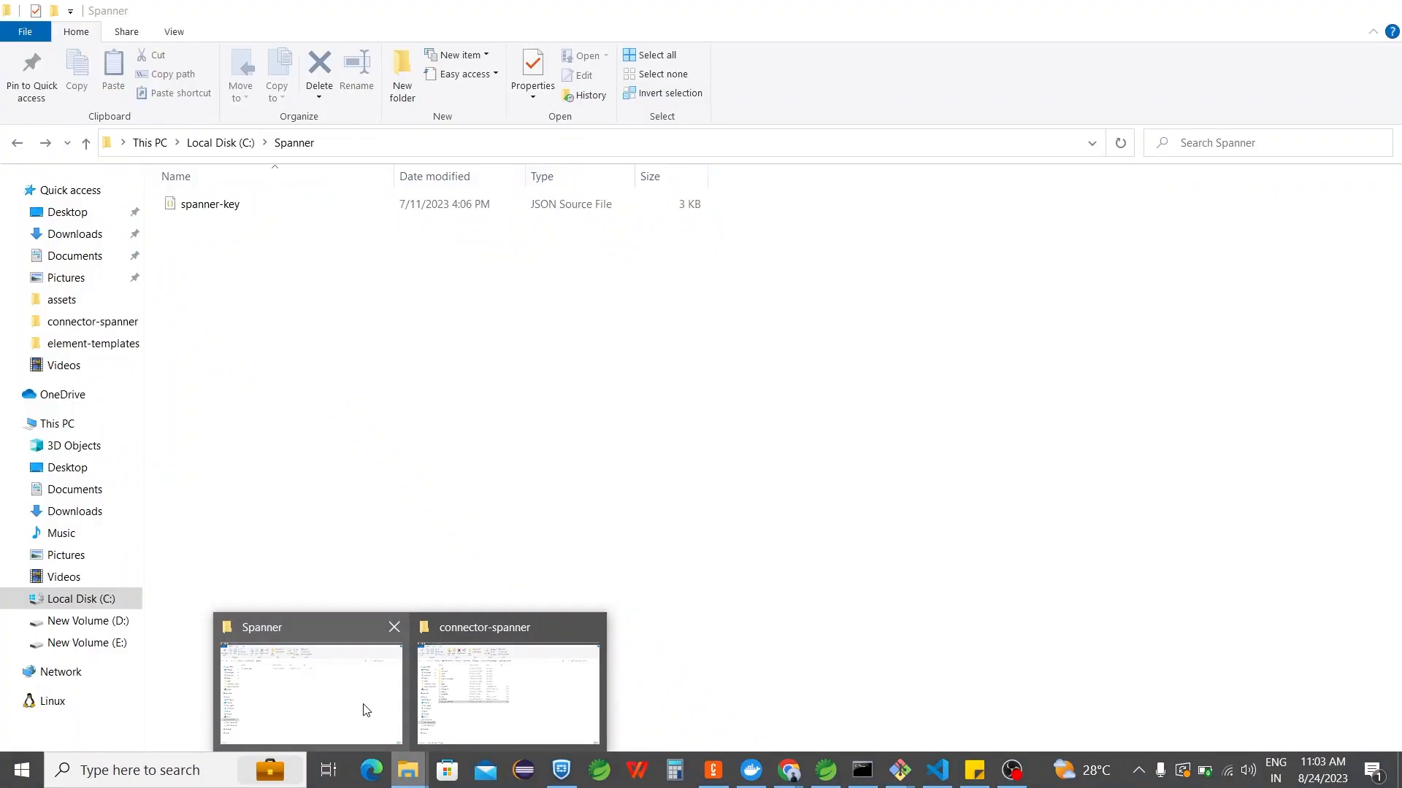
left_click(365, 710)
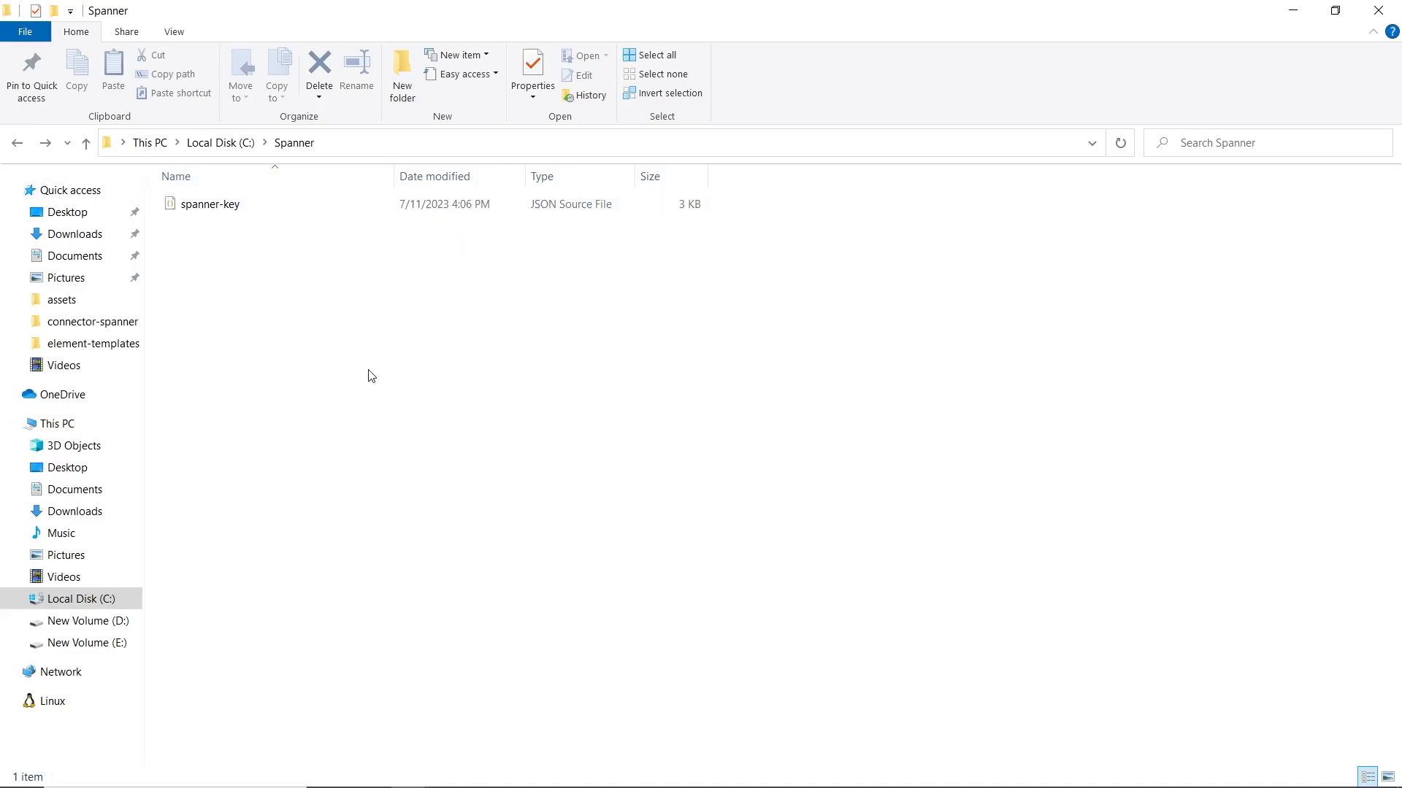
Step: Revisit spanner-connector.yml and the Command Prompt, and inspect the connector-spanner container in Docker Desktop
key("alt+Tab")
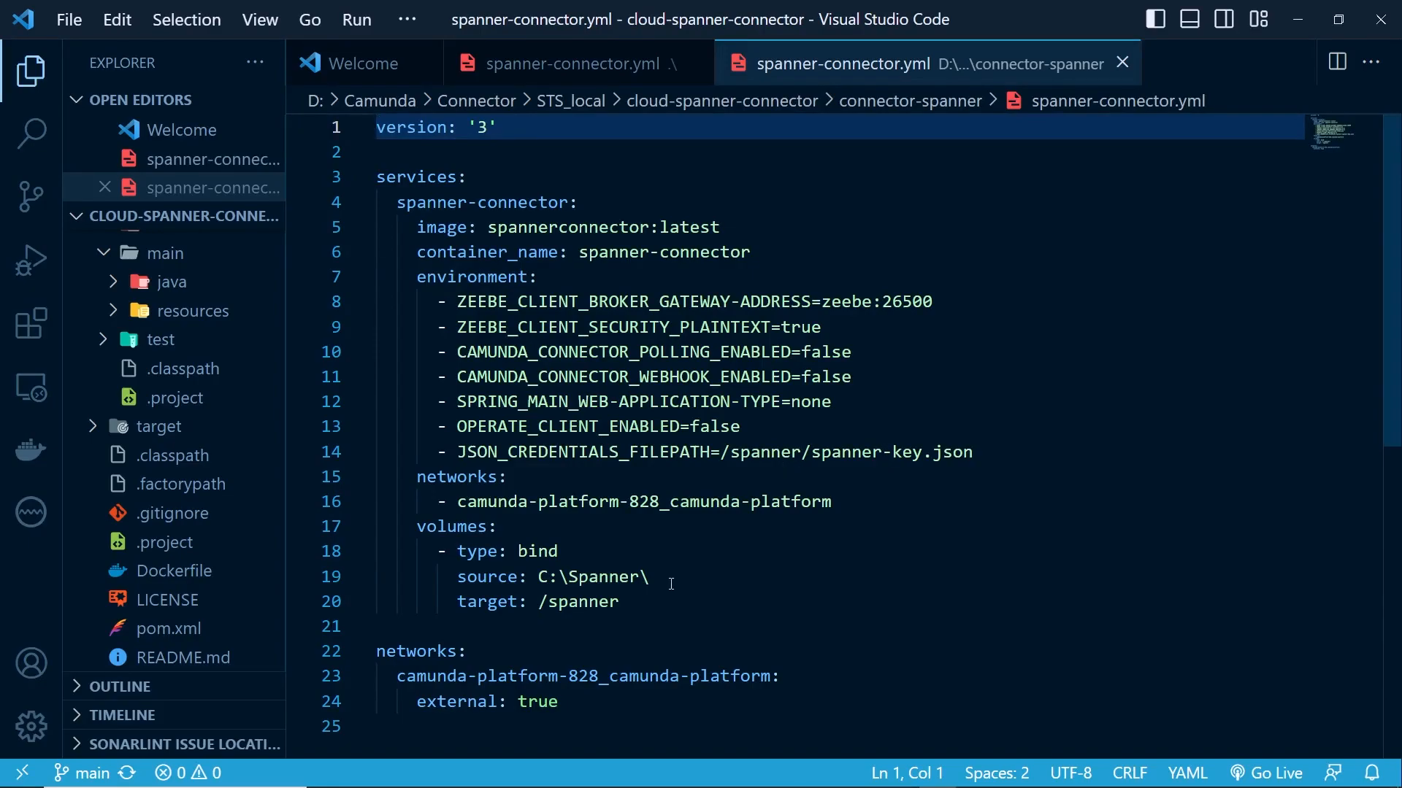
key("alt+Tab")
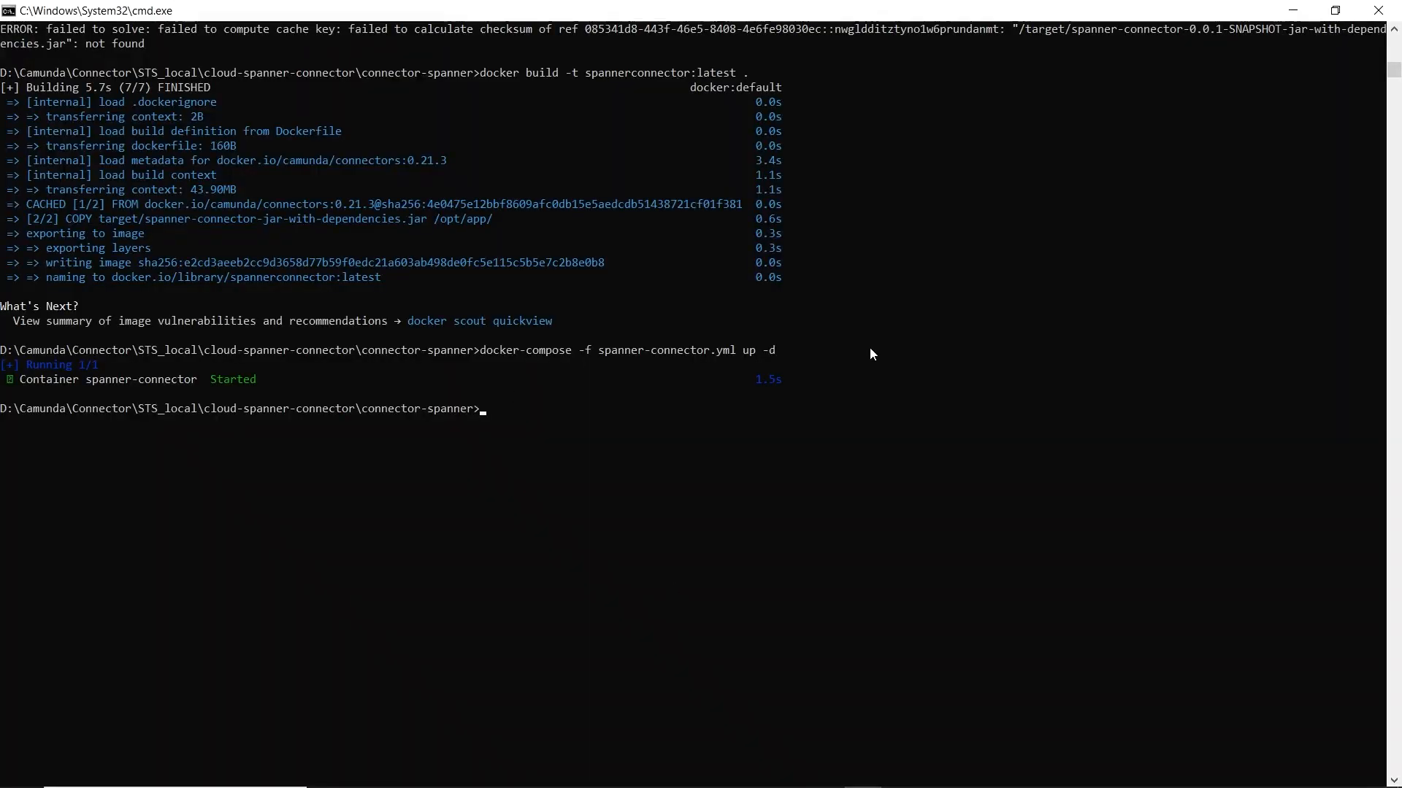
key("alt+Tab")
key("alt+Tab")
key("alt+Tab")
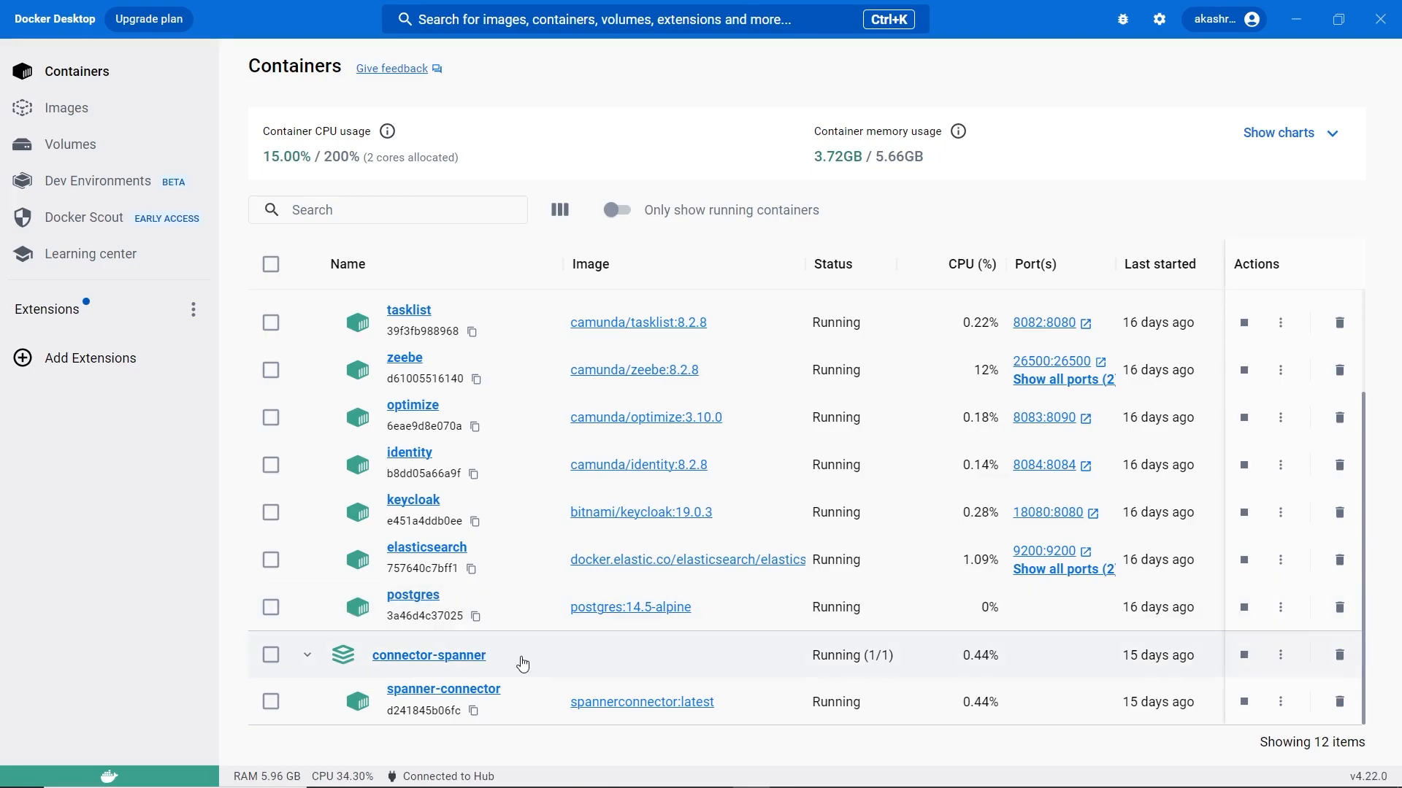
Step: Switch to the Google Cloud Spanner Connector slideshow in Chrome and advance from the supported functionalities to the Spanner Connection slide
key("alt+Tab")
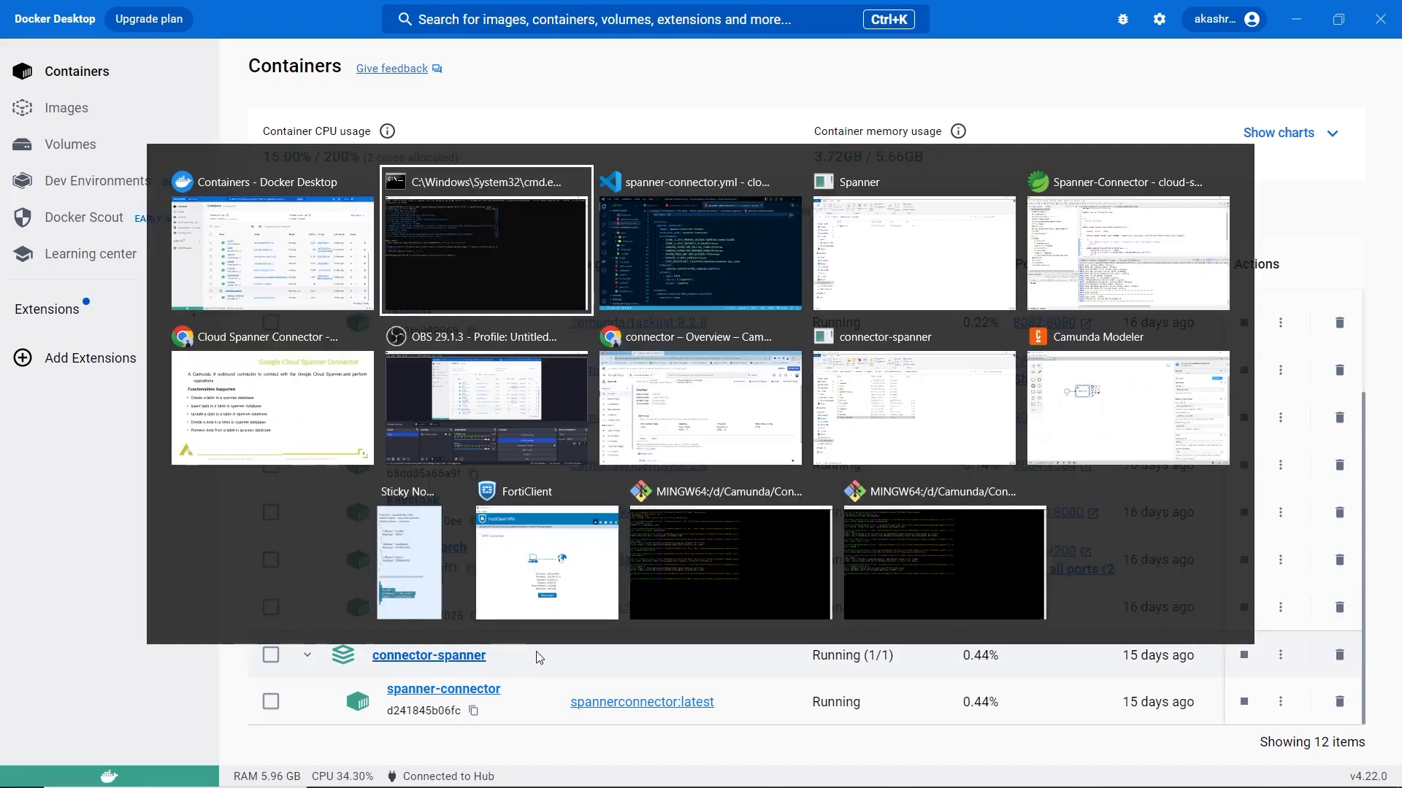
key("alt+Tab")
key("alt+Tab")
key("alt+Tab")
key("alt+Tab")
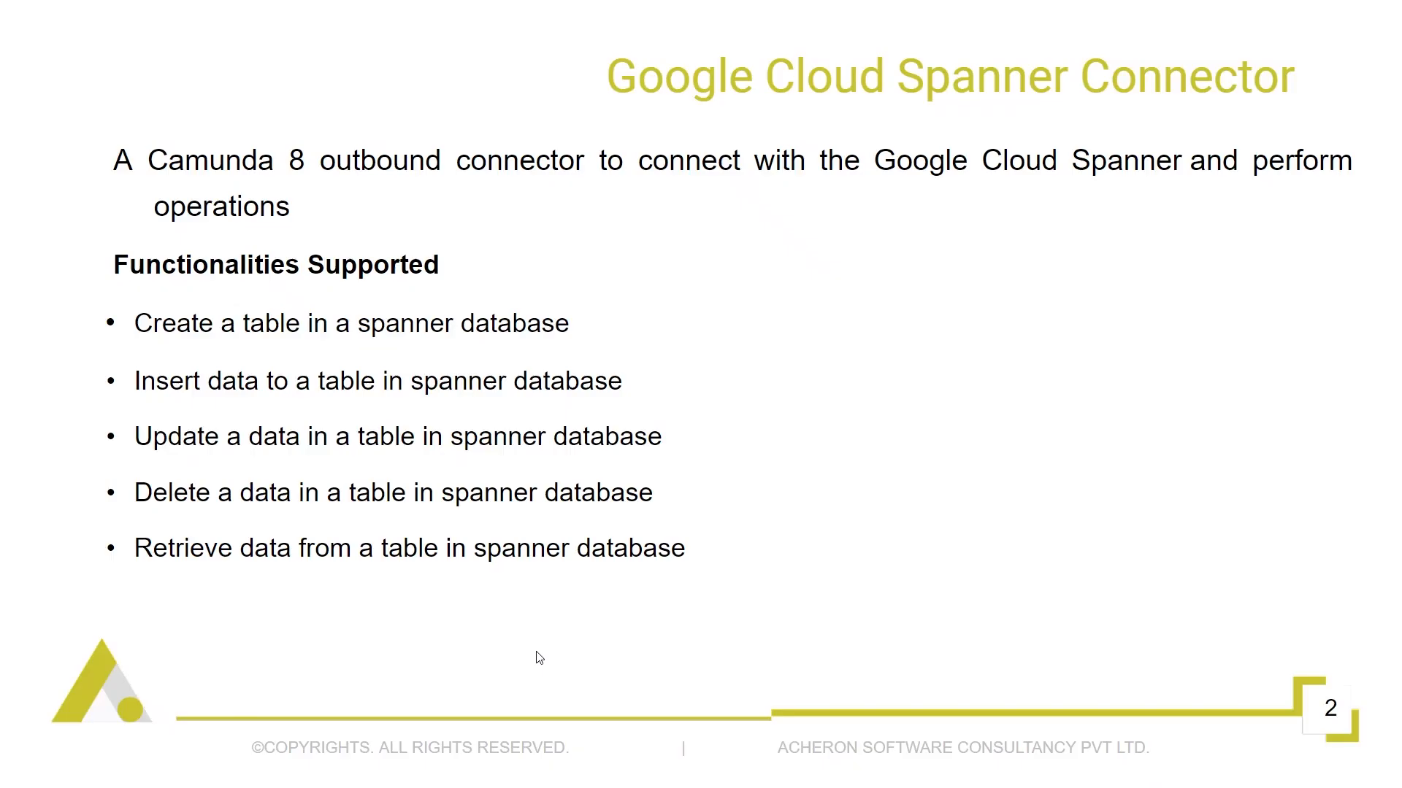
key("Right")
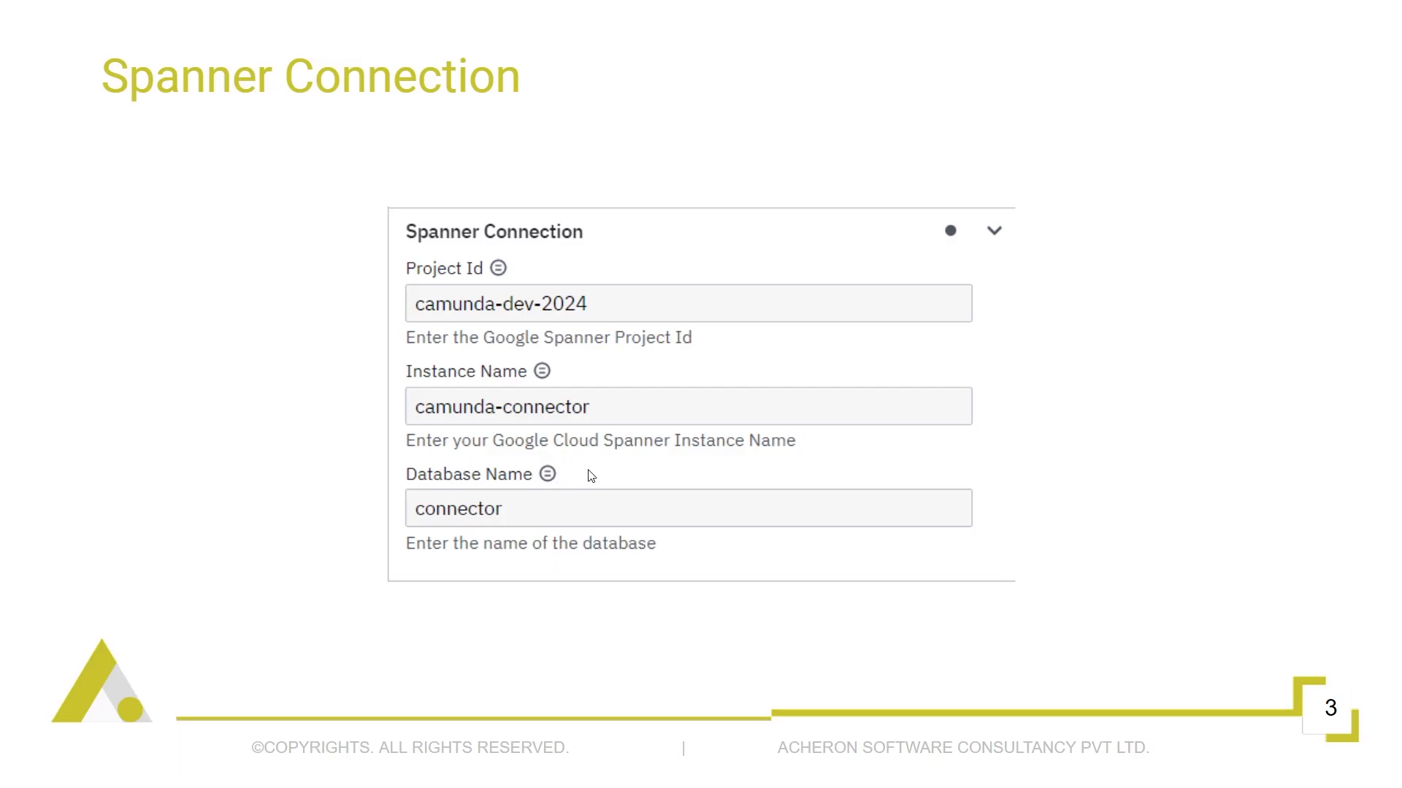
Step: Exit the slideshow and switch to the Google Cloud console window showing the Spanner database overview
key("Escape")
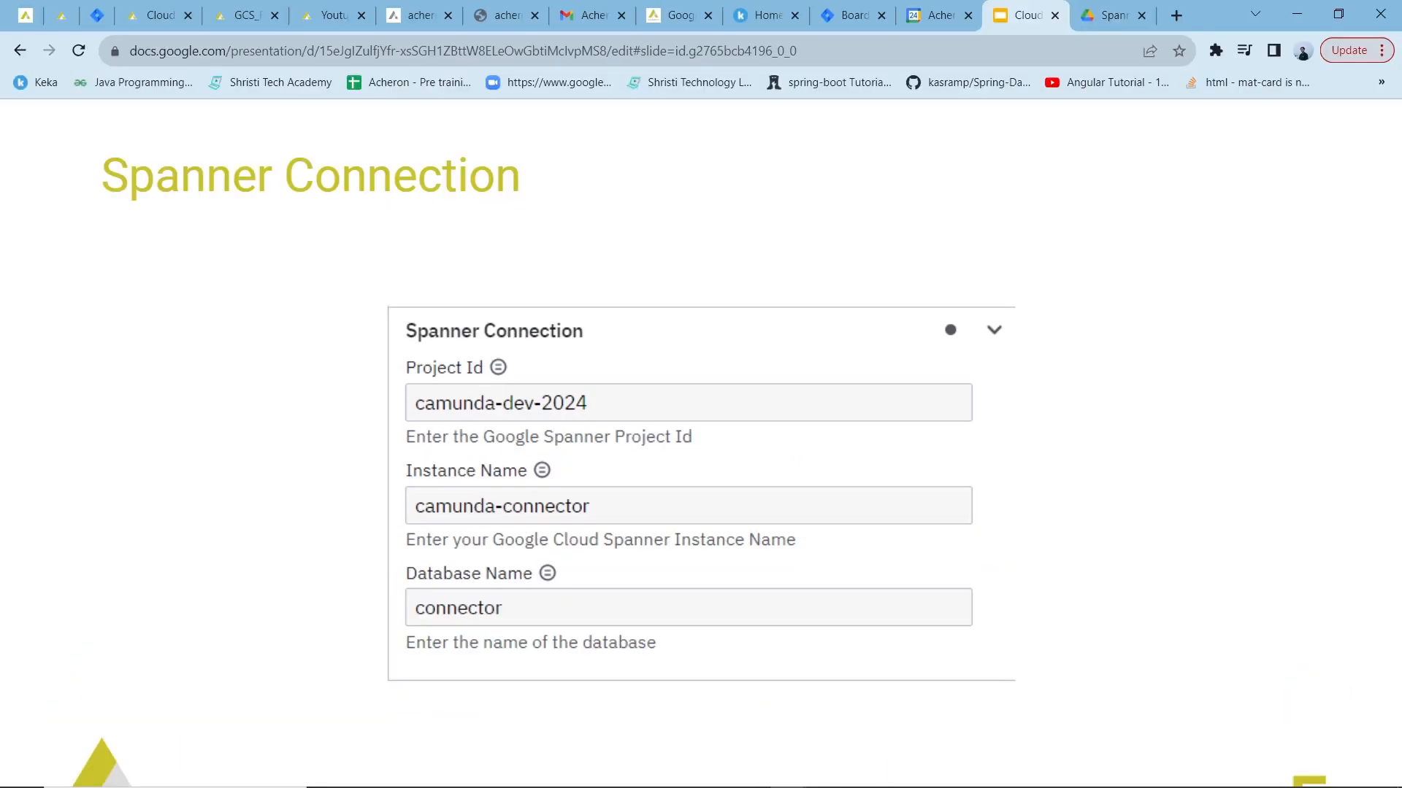
key("alt+Tab")
key("alt+Tab")
key("alt+Tab")
key("alt+Tab")
key("alt+Tab")
key("alt+Tab")
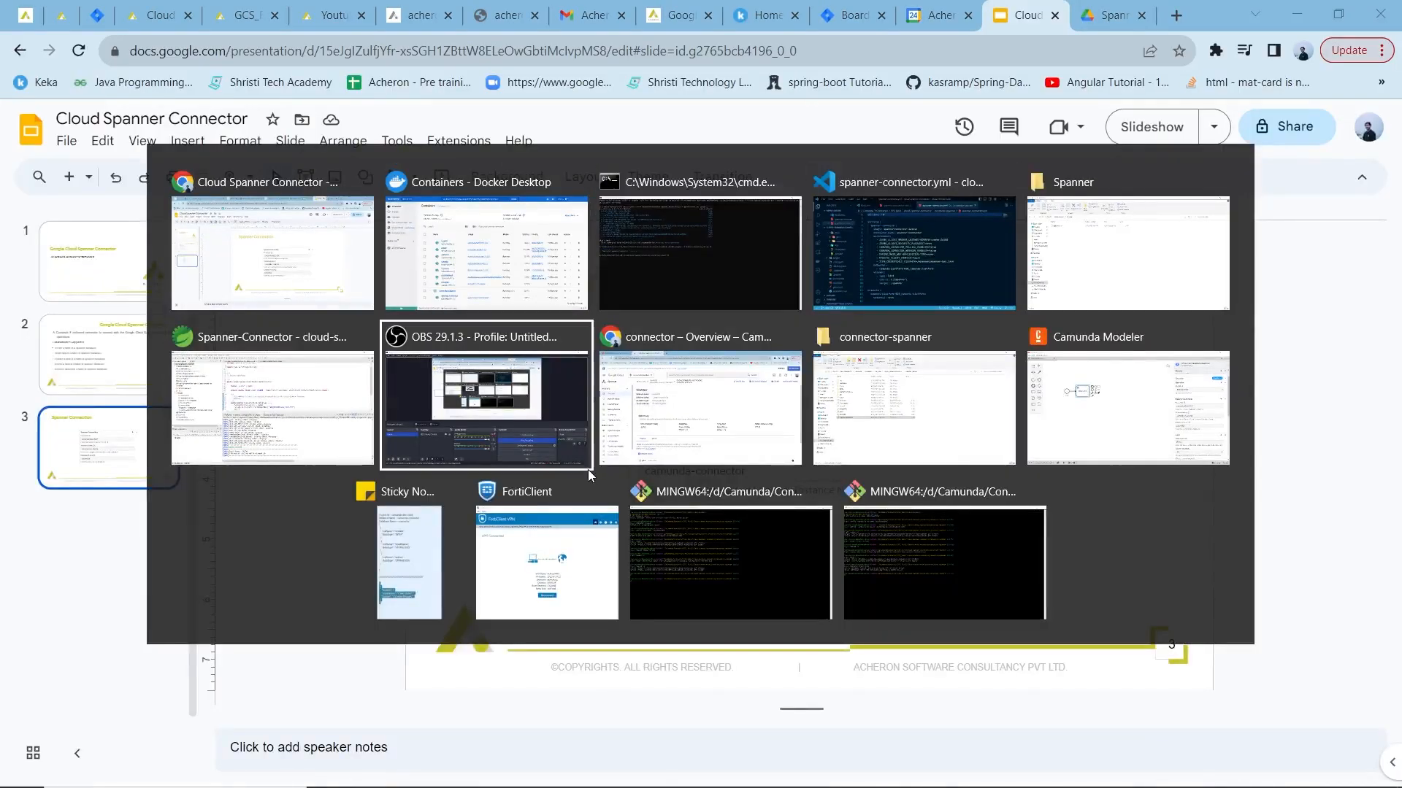
key("alt+Tab")
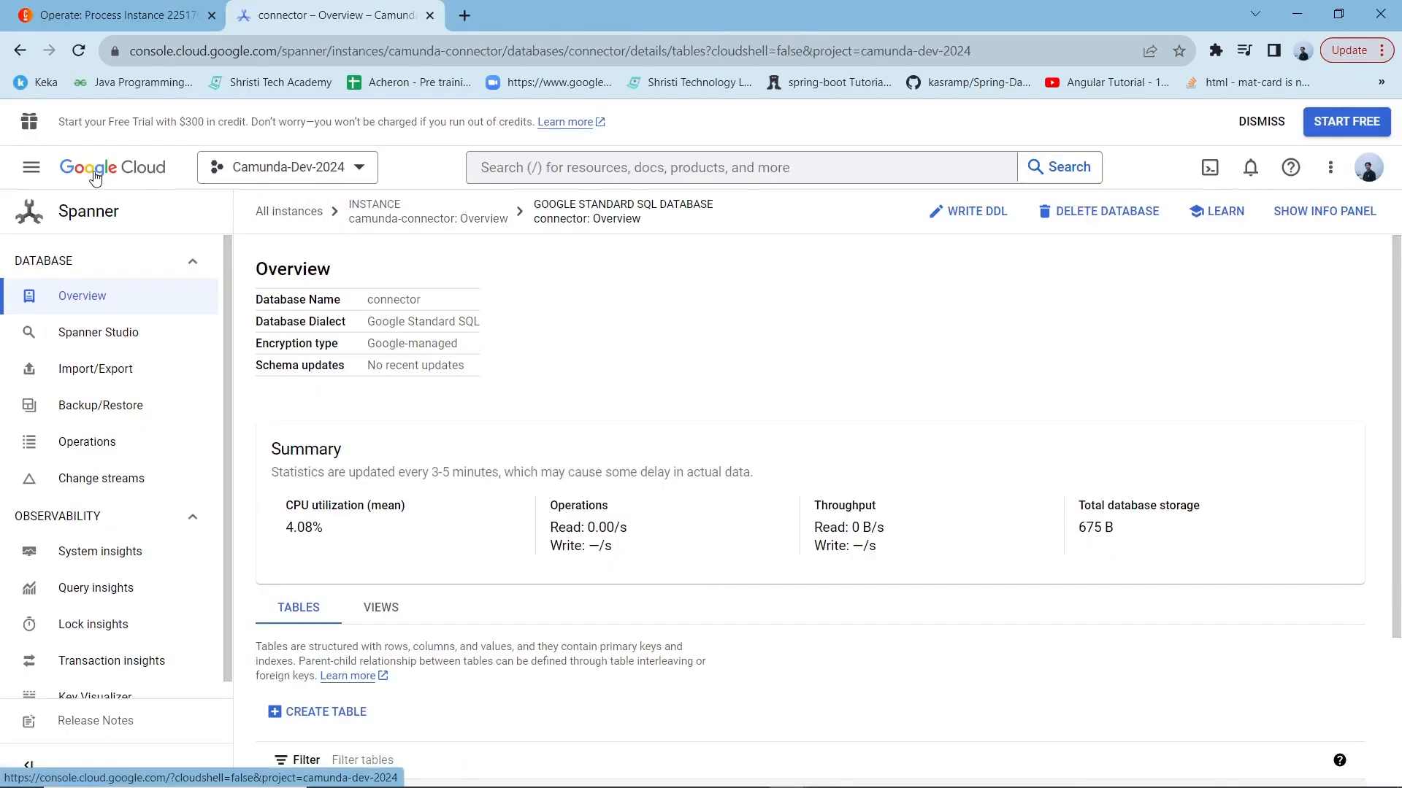
Step: Go to the Spanner instance list, open the Camunda-Connector instance and view its connector database
left_click(83, 213)
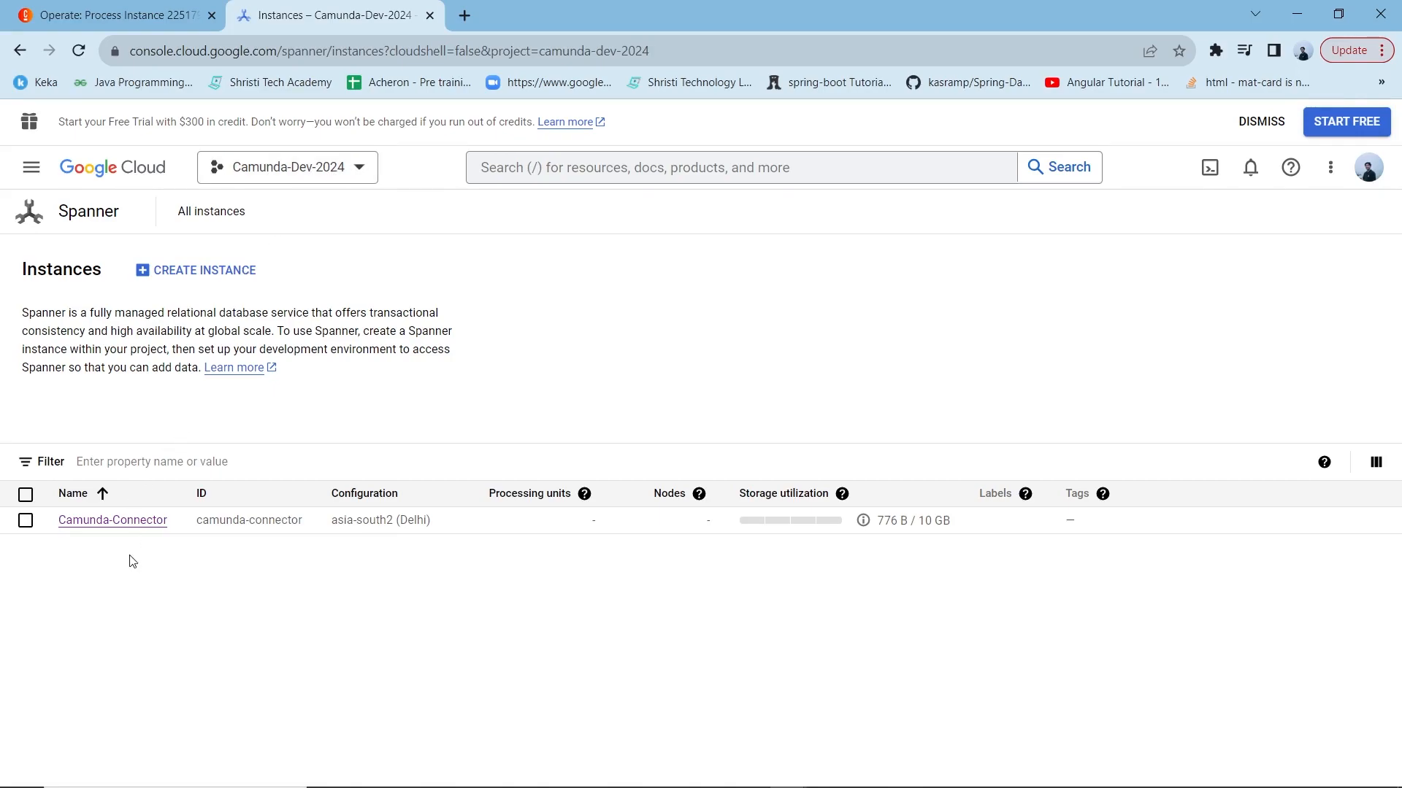
left_click(115, 521)
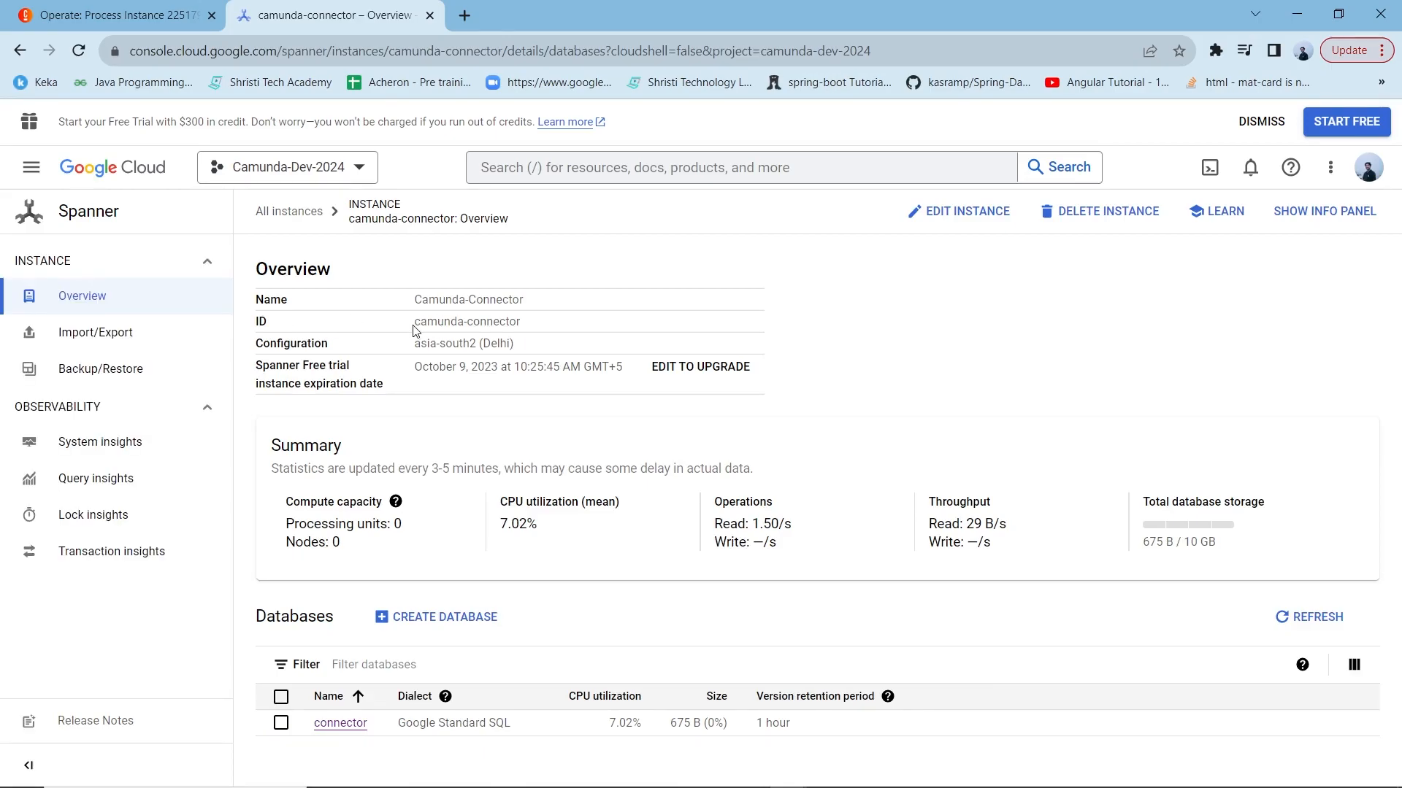
left_click(340, 722)
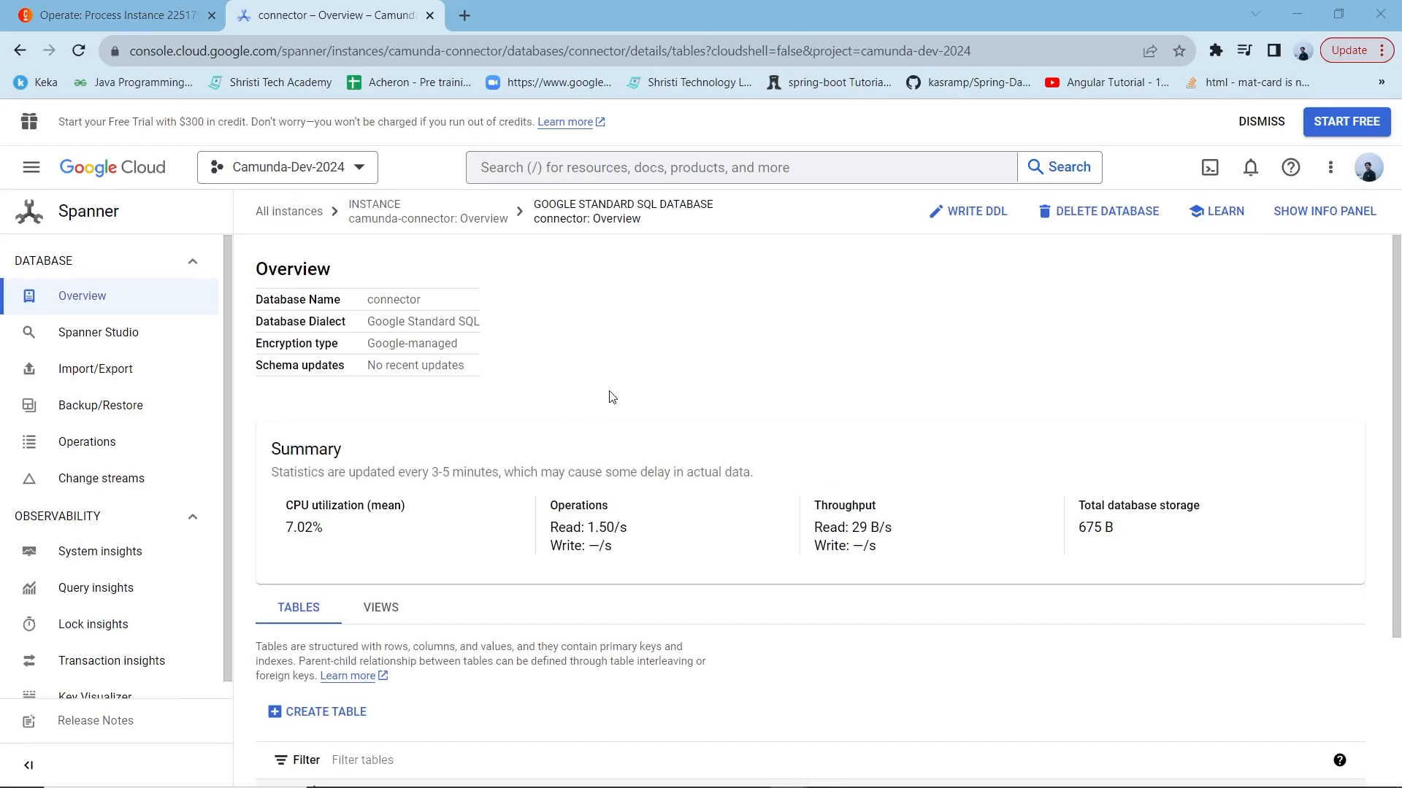
Step: Compare the connector database overview with the Spanner Connection slide in Google Slides and resume the slideshow
key("alt+Tab")
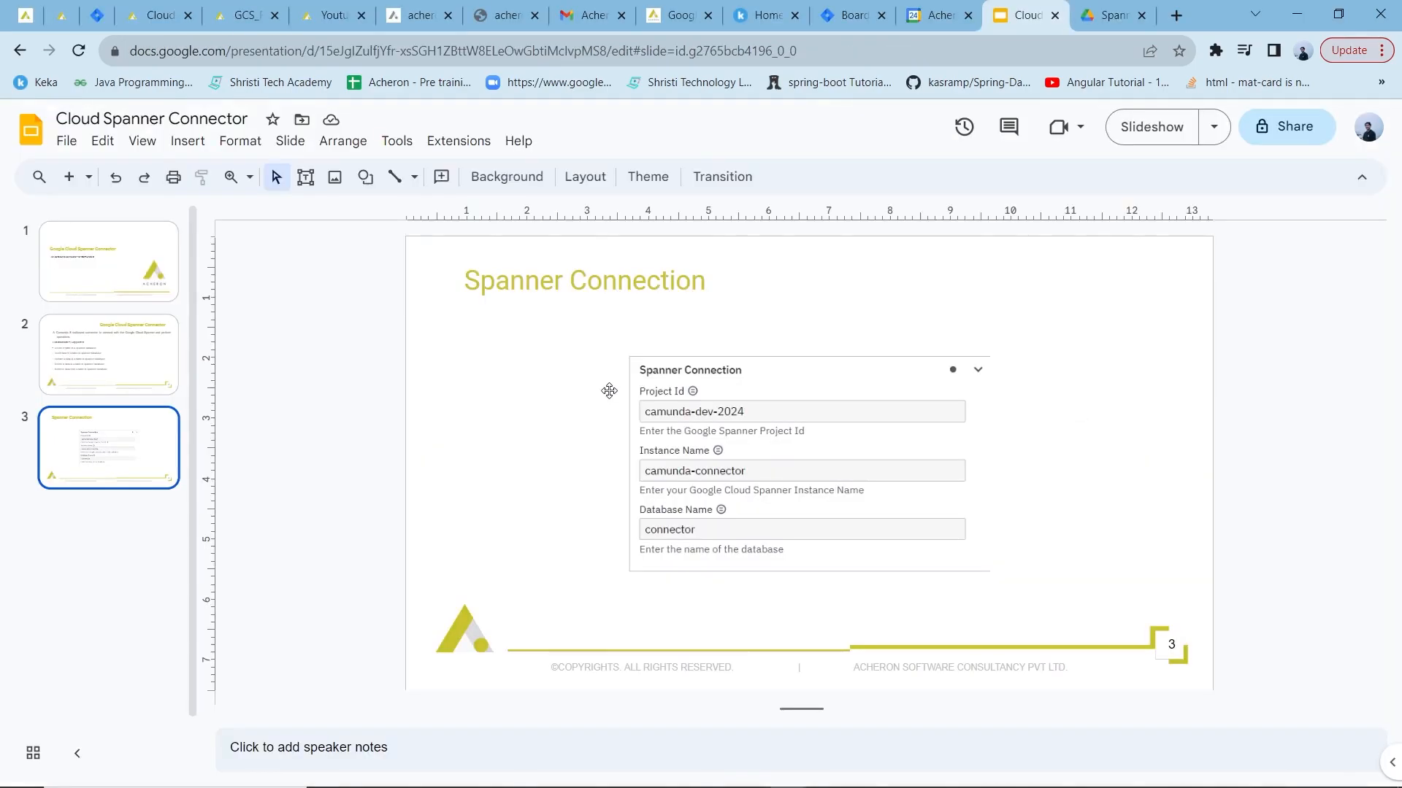
key("alt+Tab")
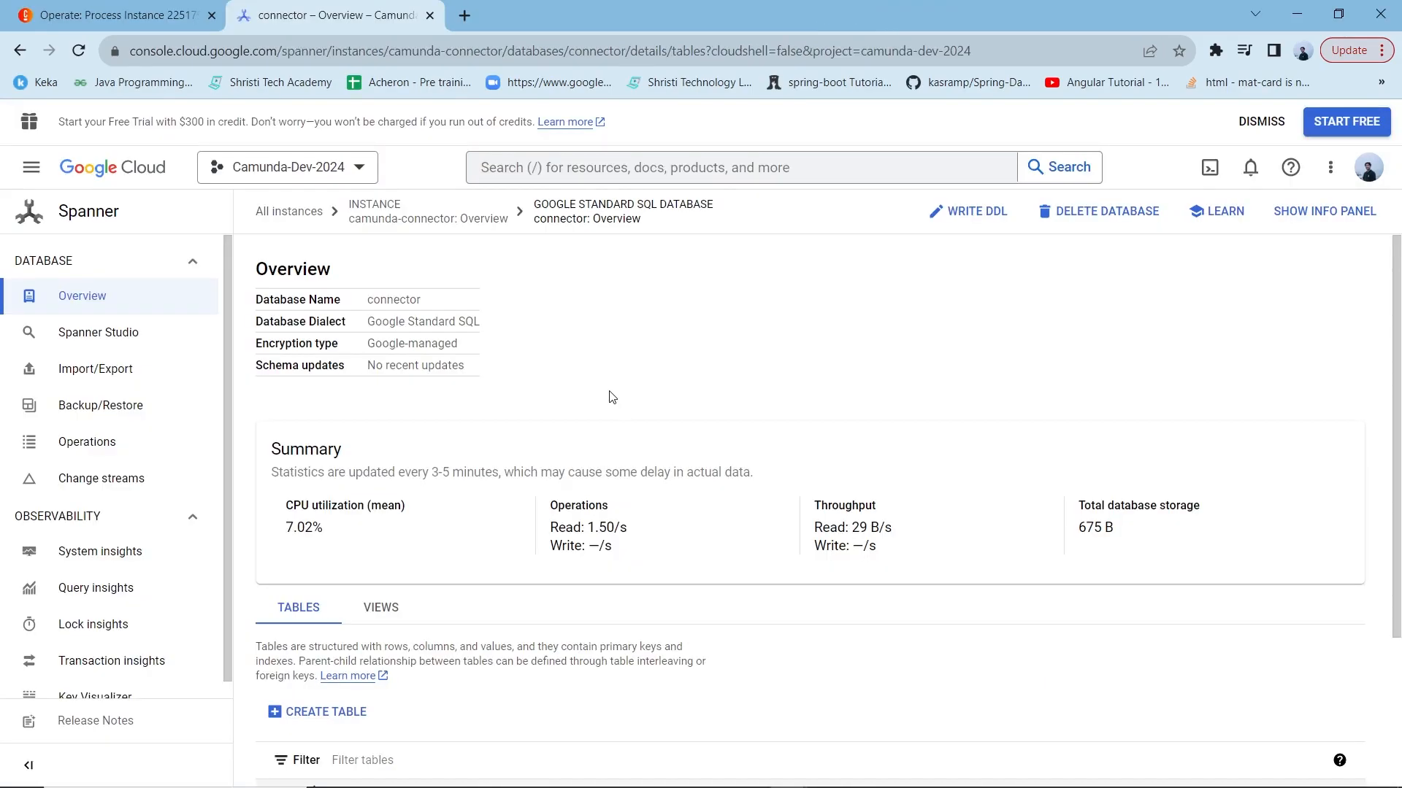
key("alt+Tab")
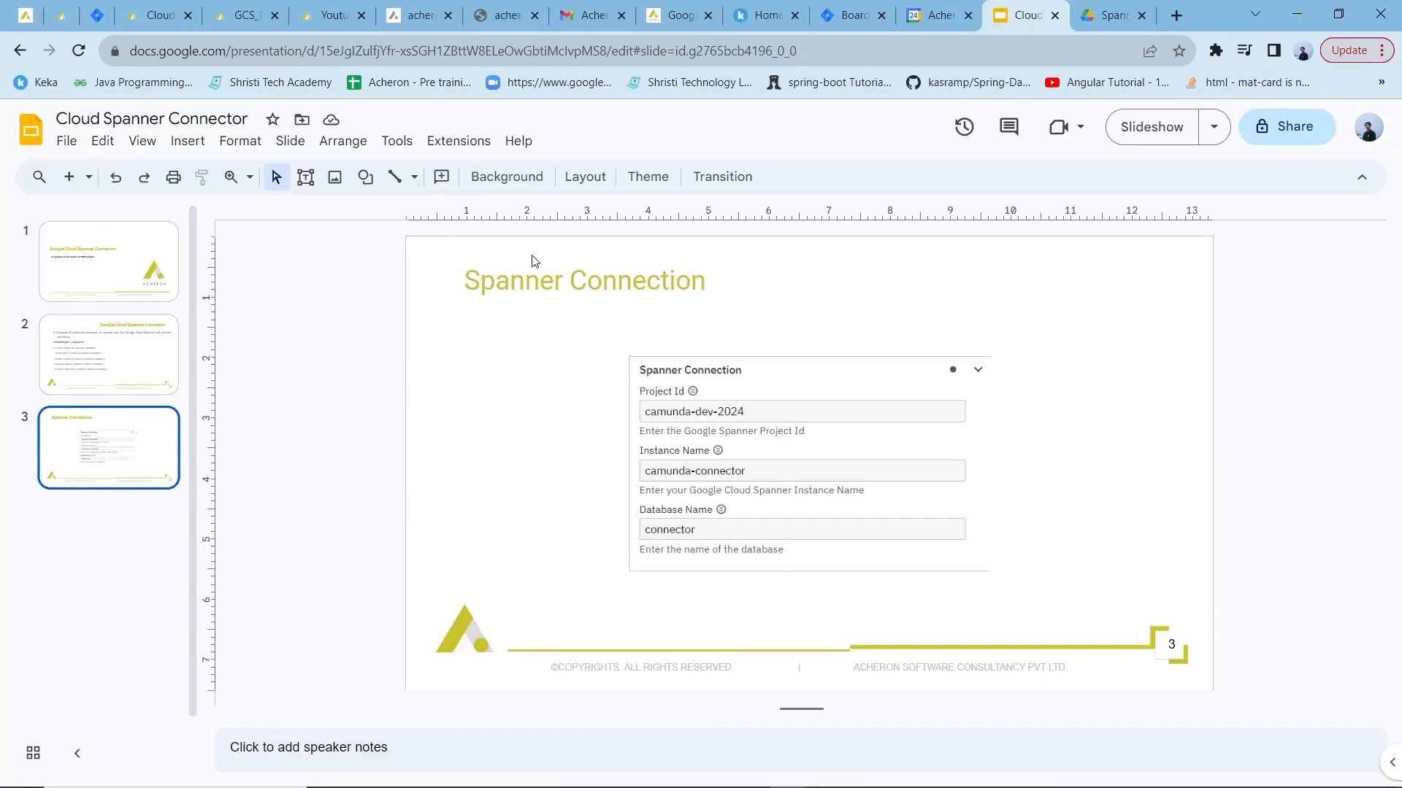
left_click(1145, 126)
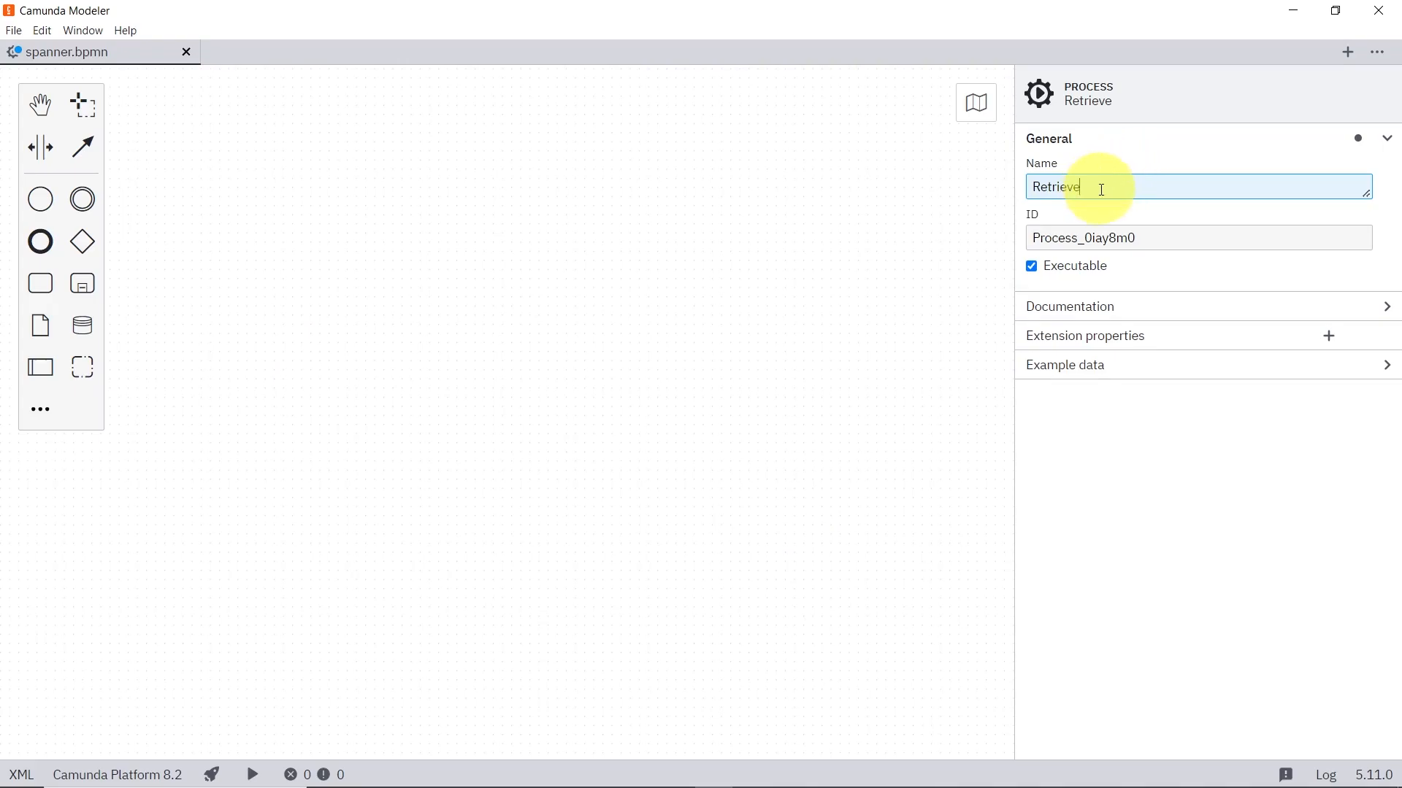
Step: Add a start event to the spanner.bpmn diagram in Camunda Modeler and name it Start
left_click_drag(41, 198, 273, 277)
left_click(1071, 185)
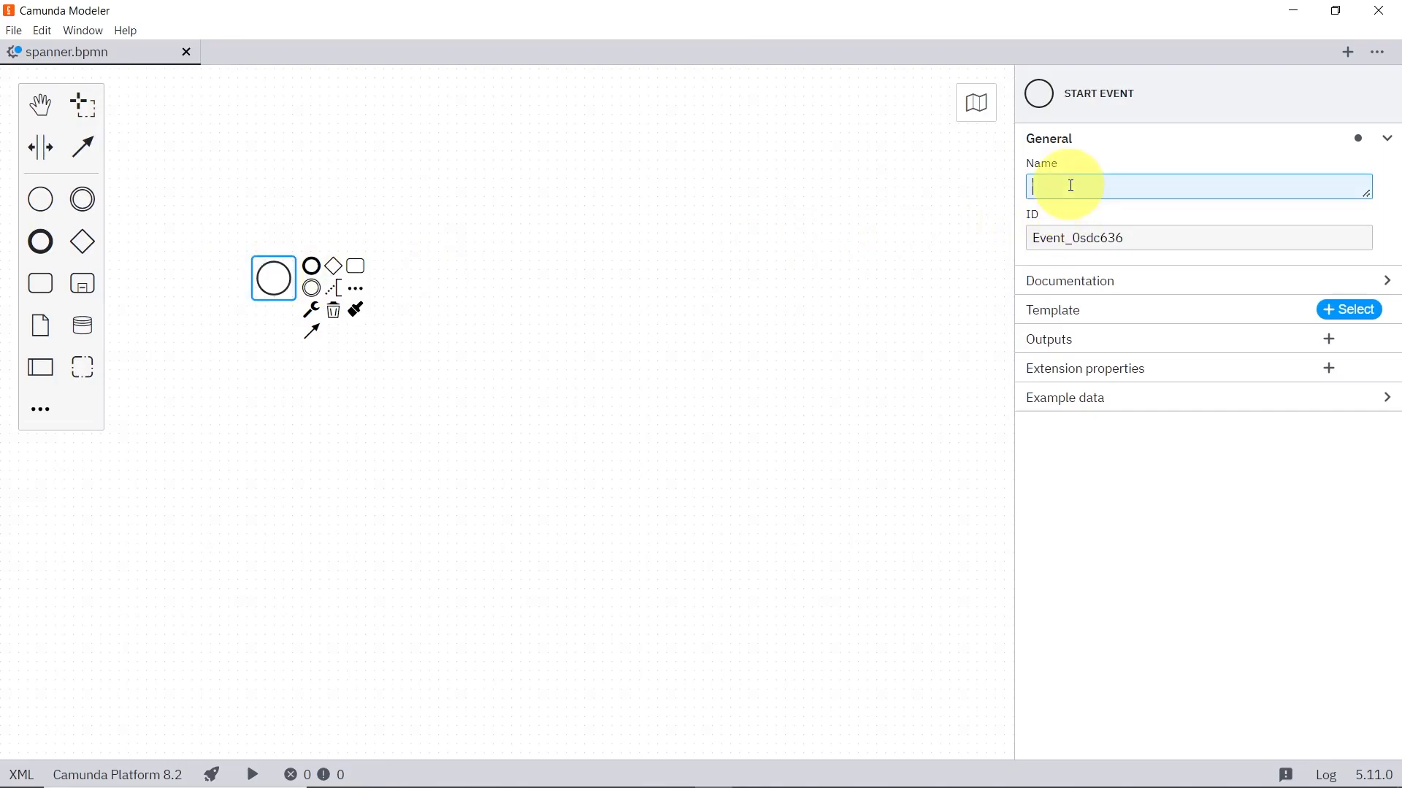
type("Sta")
type("rt")
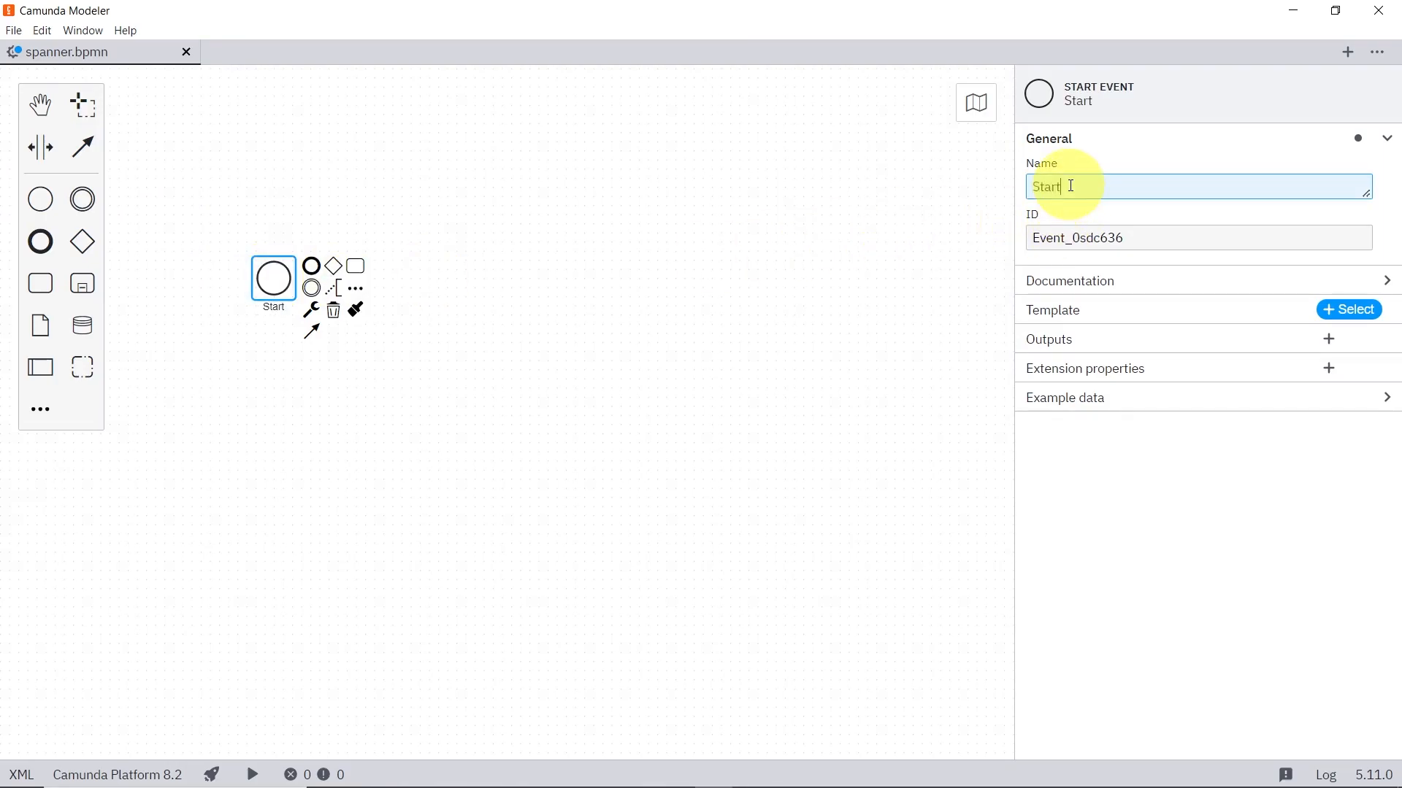
Step: Append a task to the Start event and name it Retrieve Data
left_click(356, 267)
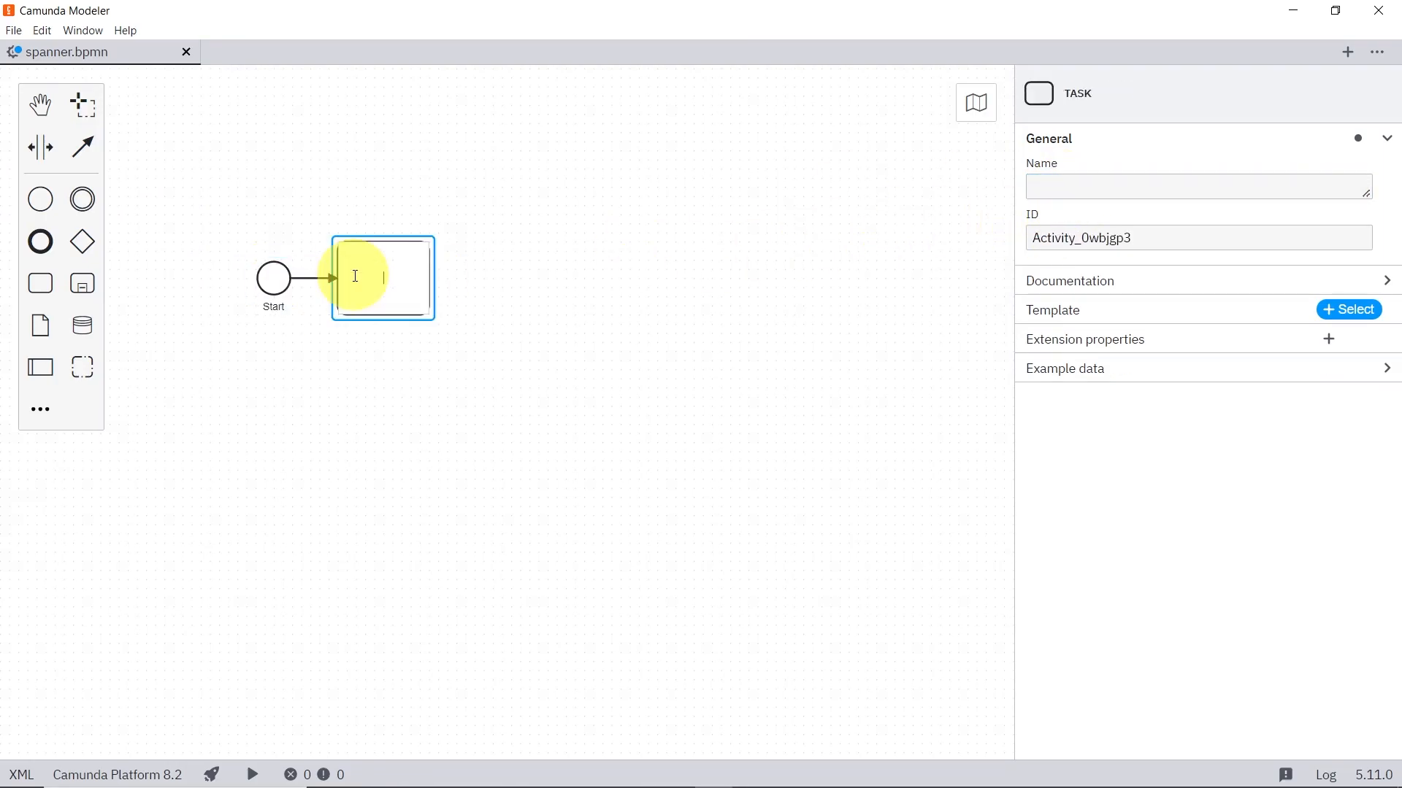
left_click(1104, 196)
type("Retrieve D")
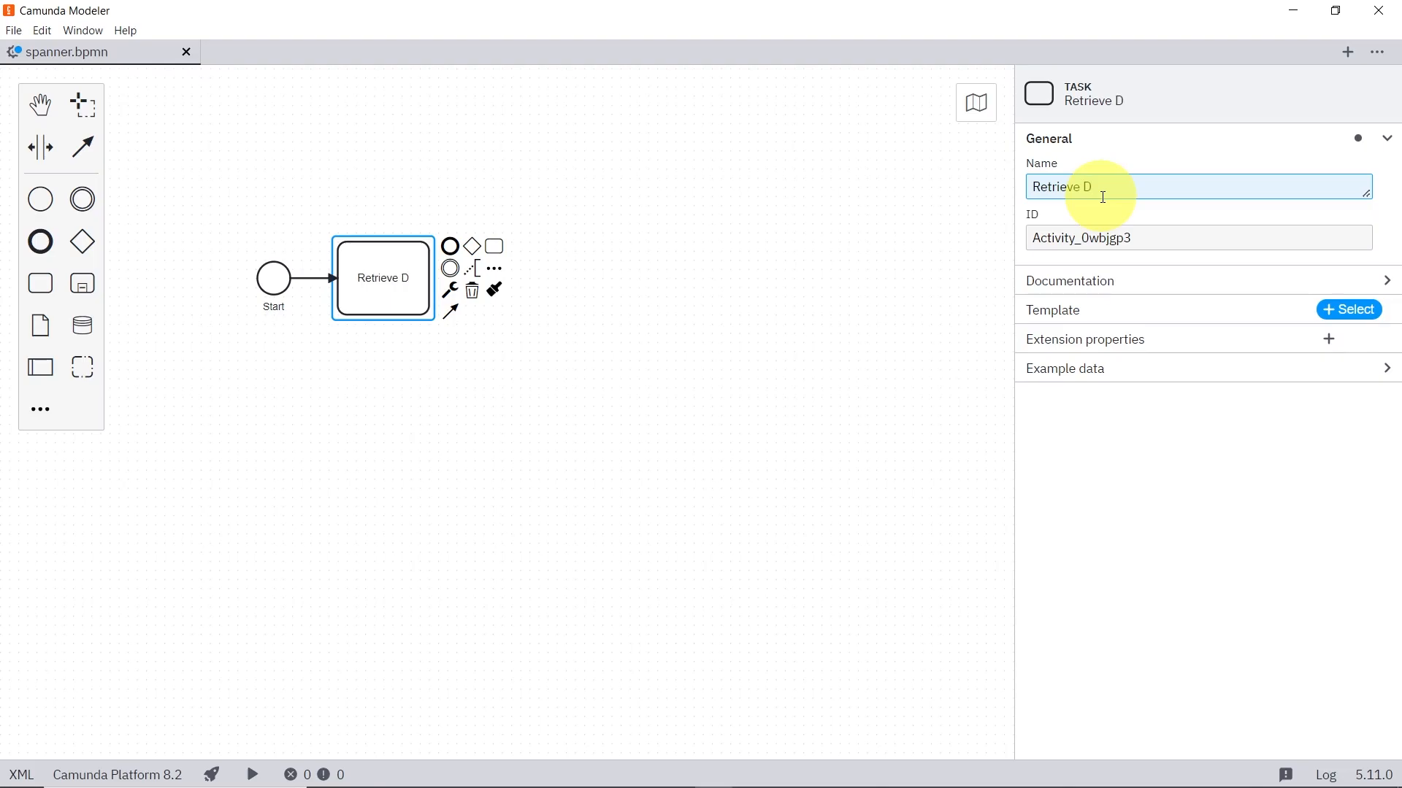
type("ata")
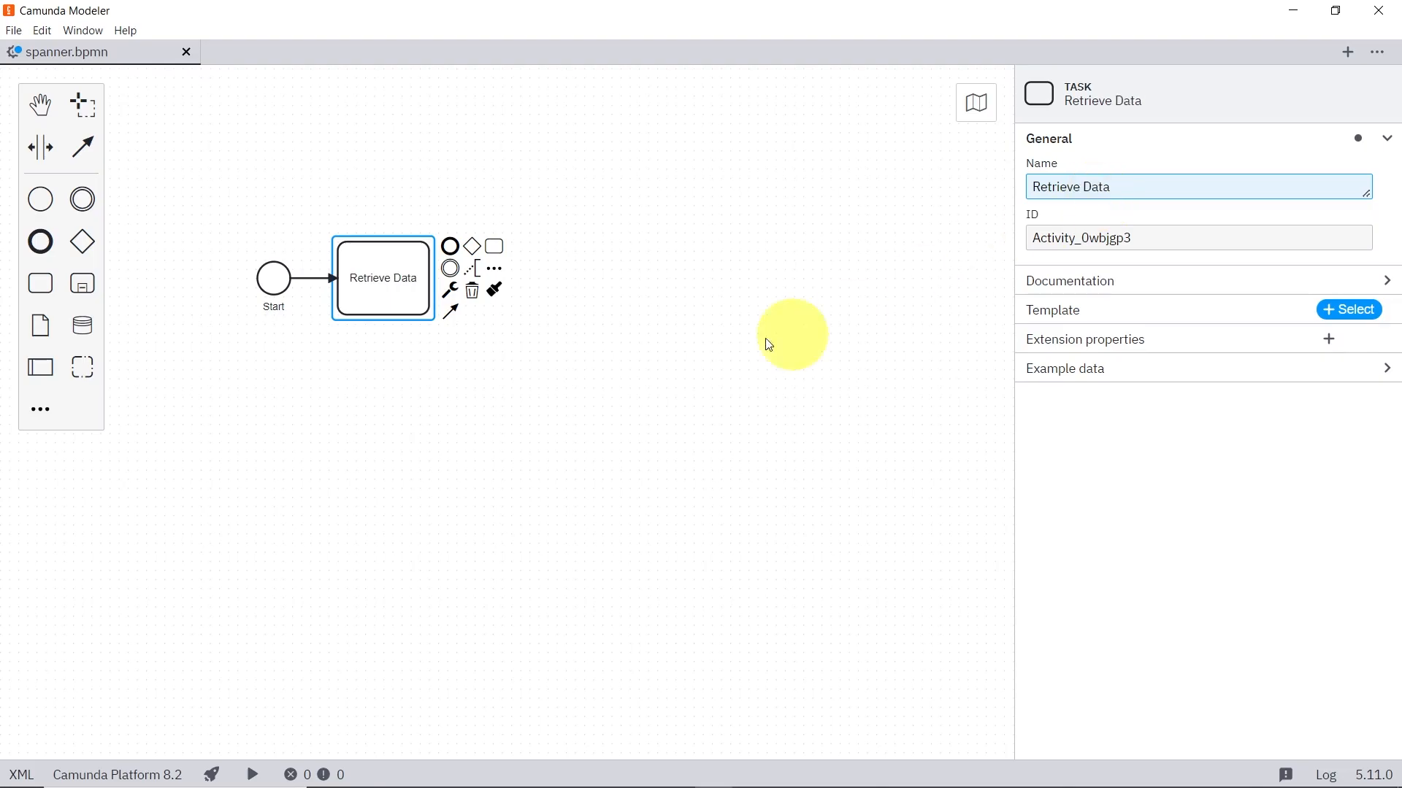
Step: Change the Retrieve Data task's element type to Google Cloud Spanner Connector
left_click(459, 292)
left_click(458, 292)
scroll(504, 576, "down", 5)
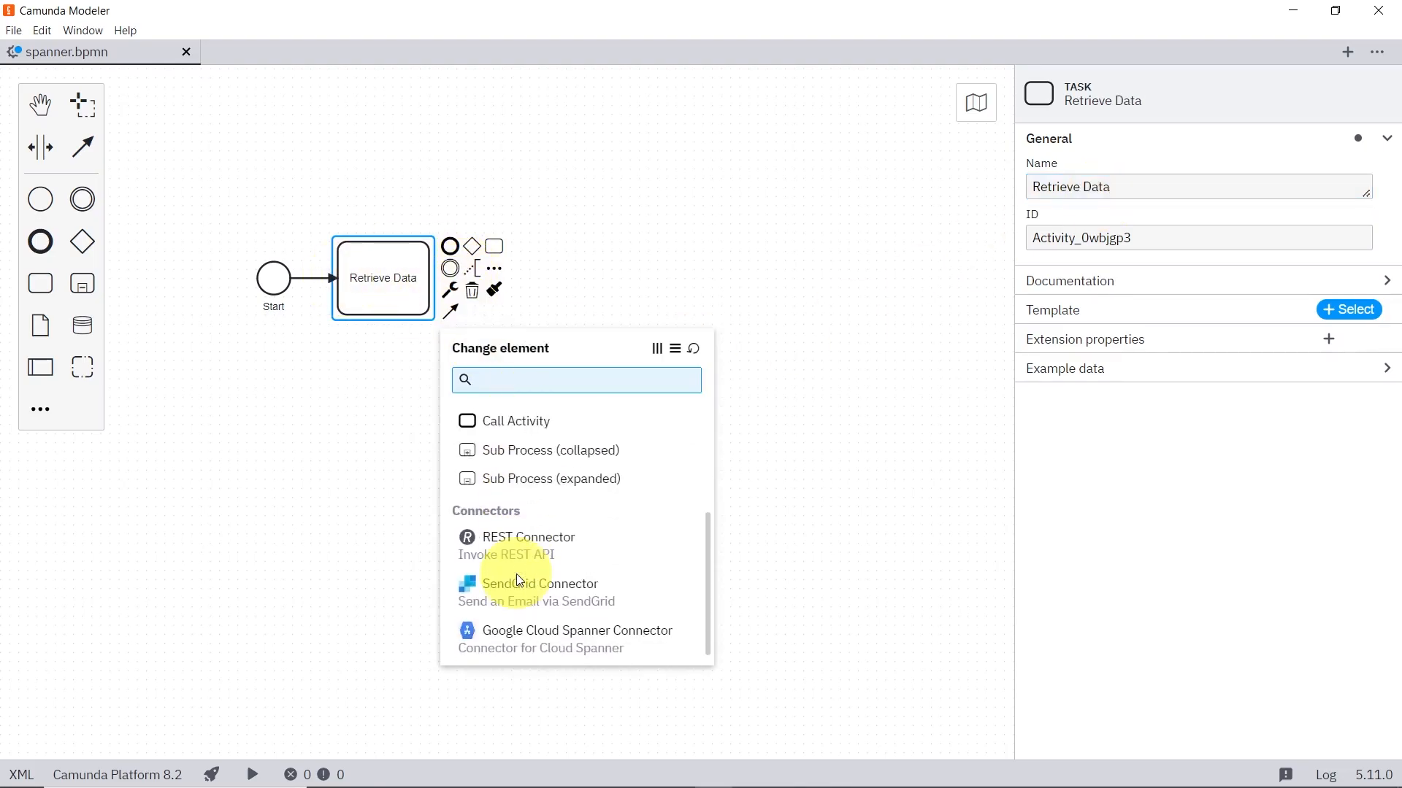
left_click(510, 626)
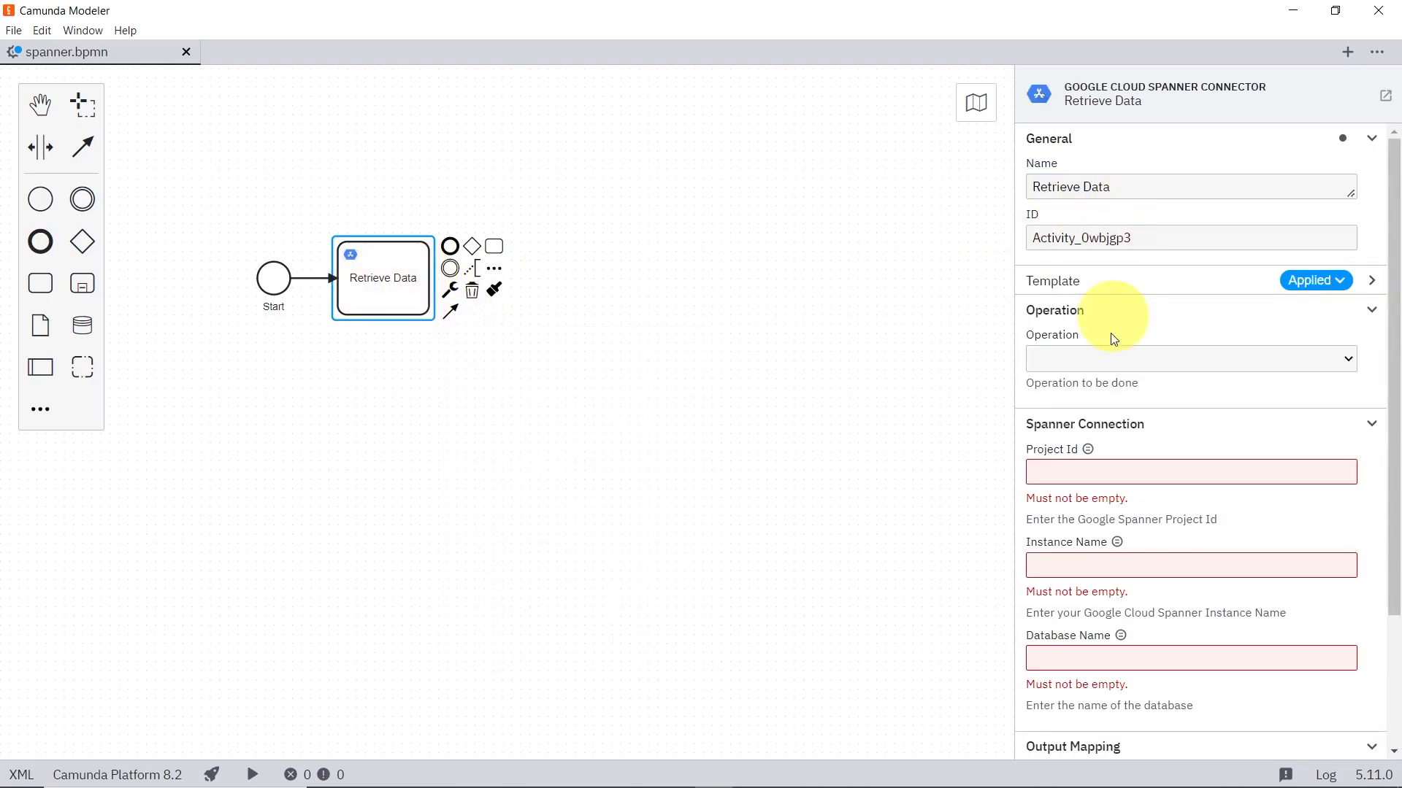
Step: Set the connector's operation to Retrieve Data and its Project Id to camunda-dev-2024
left_click(1108, 359)
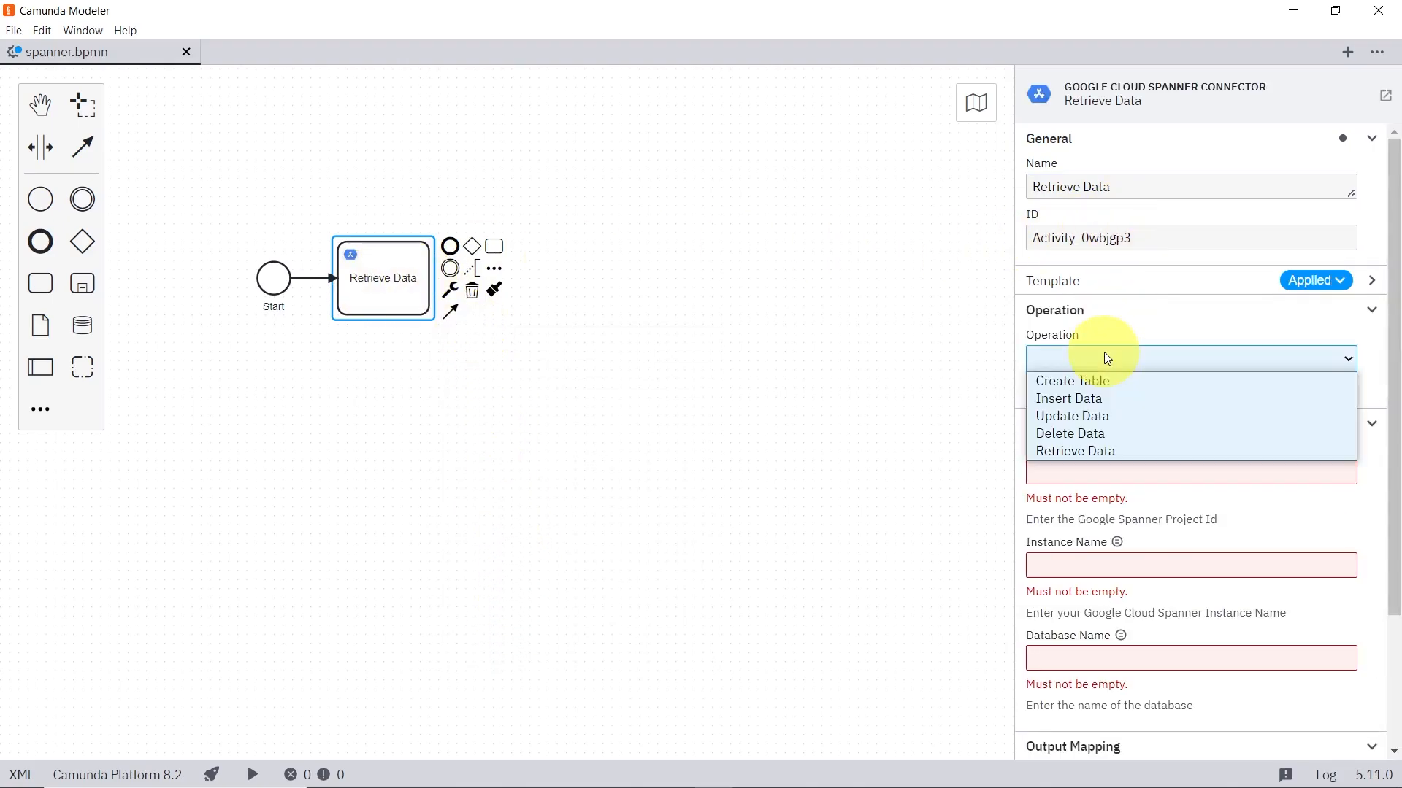
left_click(1077, 452)
left_click(1088, 467)
key("super+v")
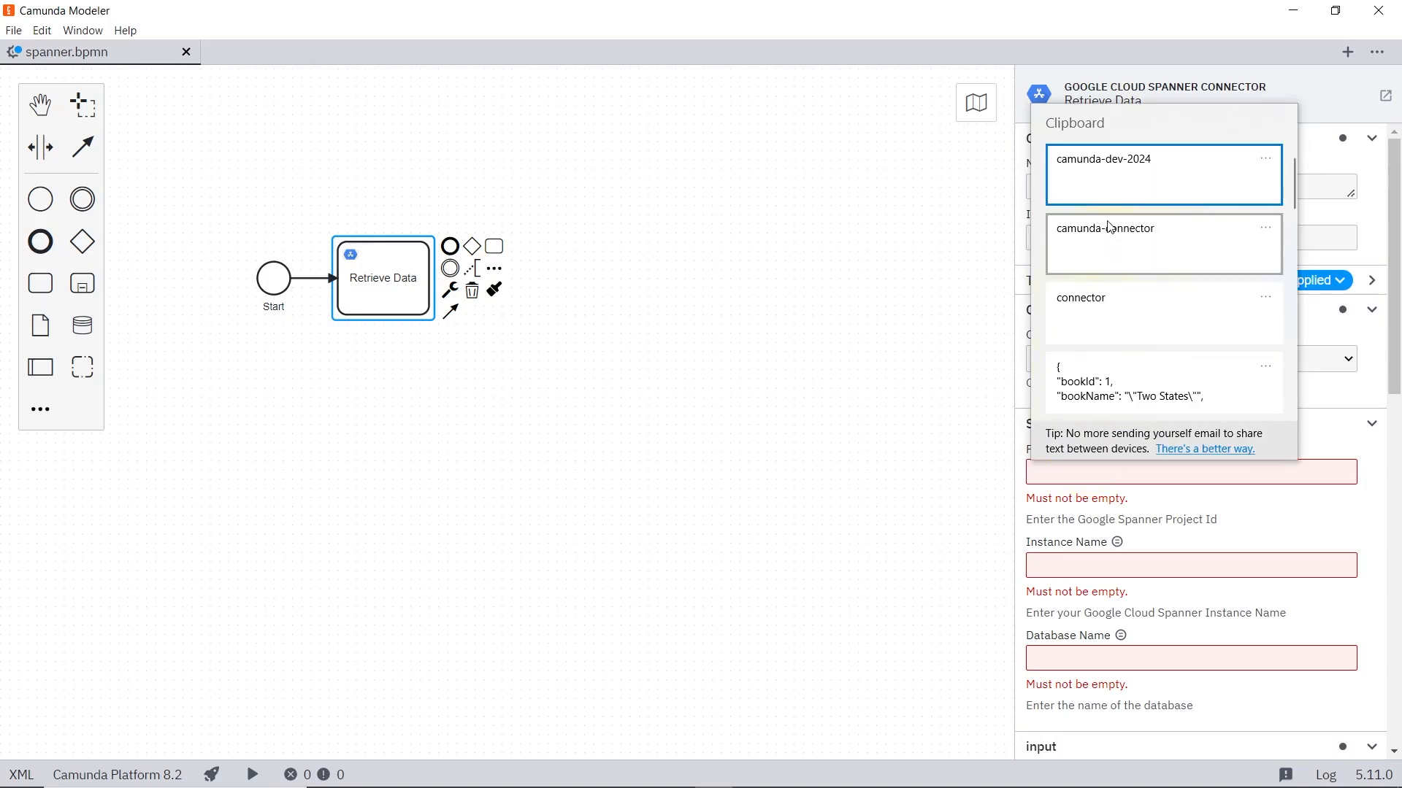
left_click(1125, 197)
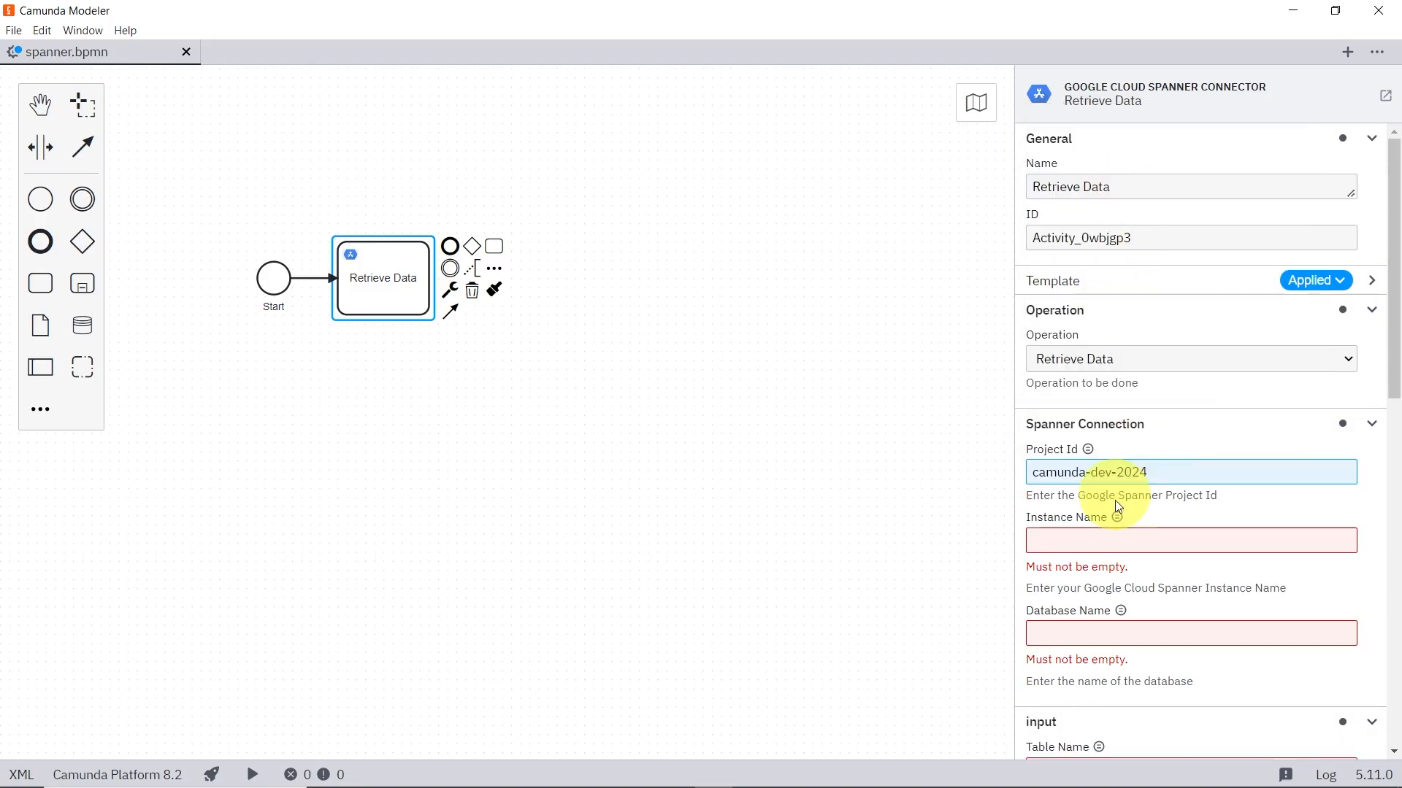
Step: Set the connector's Instance Name to camunda-connector and its Database Name to connector
left_click(1123, 544)
key("super+v")
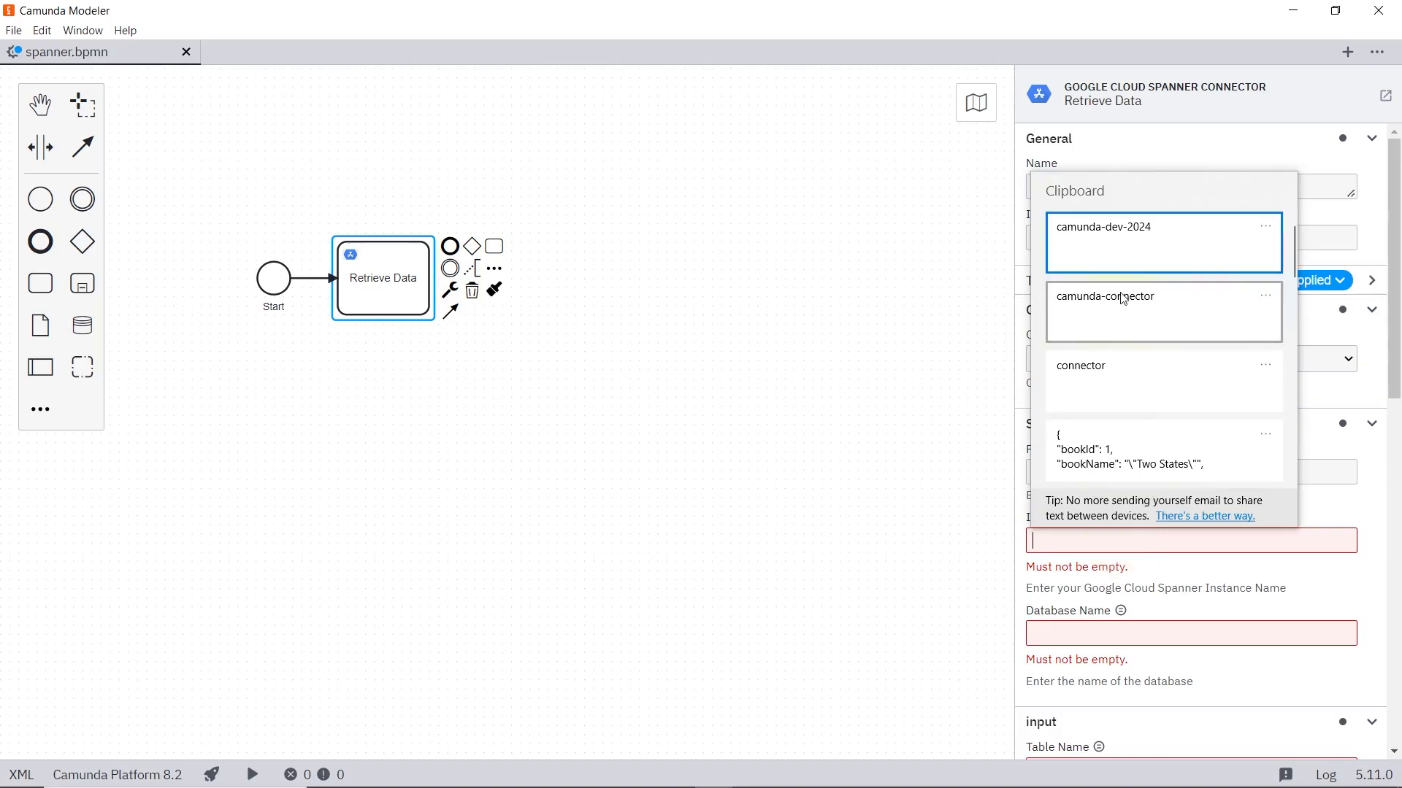
left_click(1125, 295)
left_click(1093, 609)
key("super+v")
left_click(1117, 438)
Step: Set the Table Name for the data retrieval to library
scroll(1126, 620, "down", 2)
left_click(1148, 539)
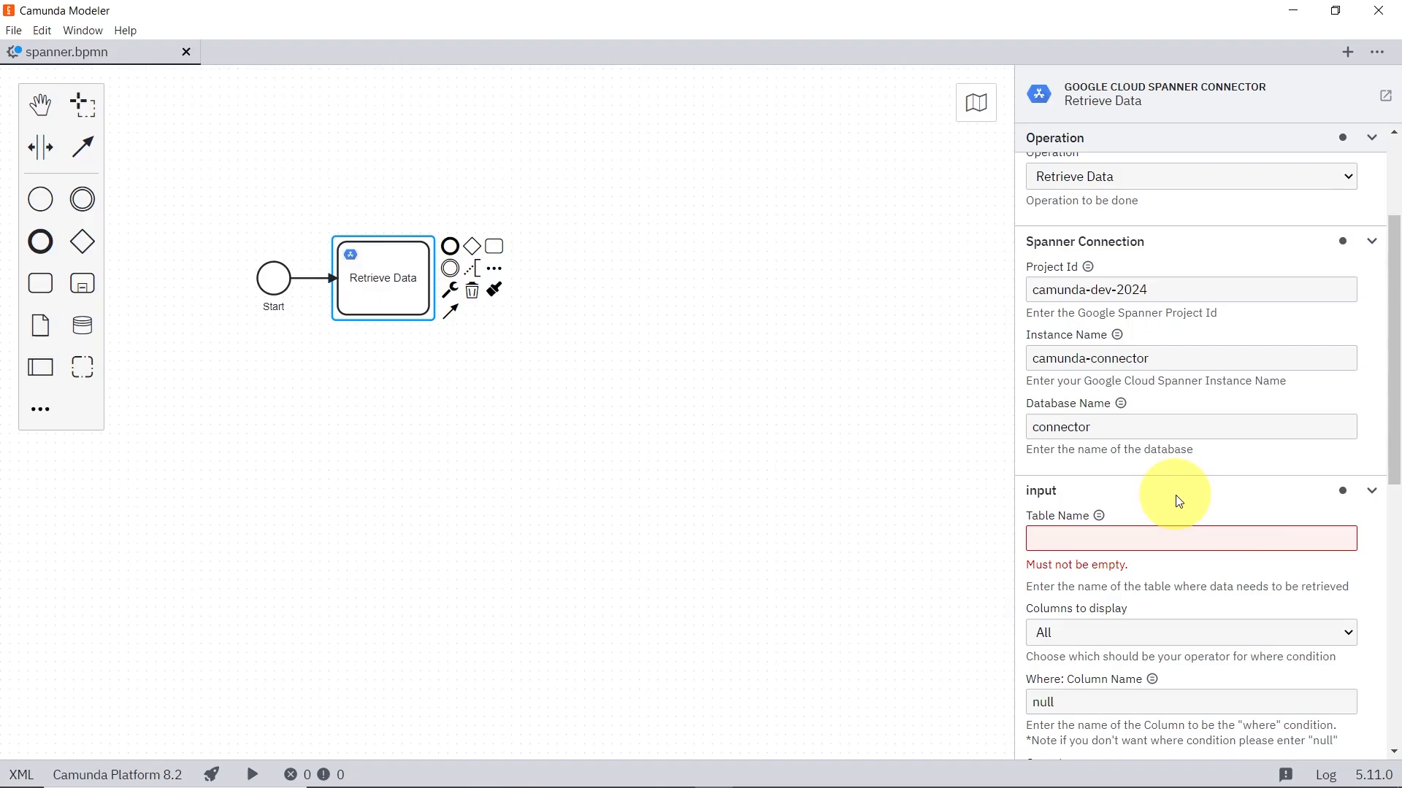
type("library")
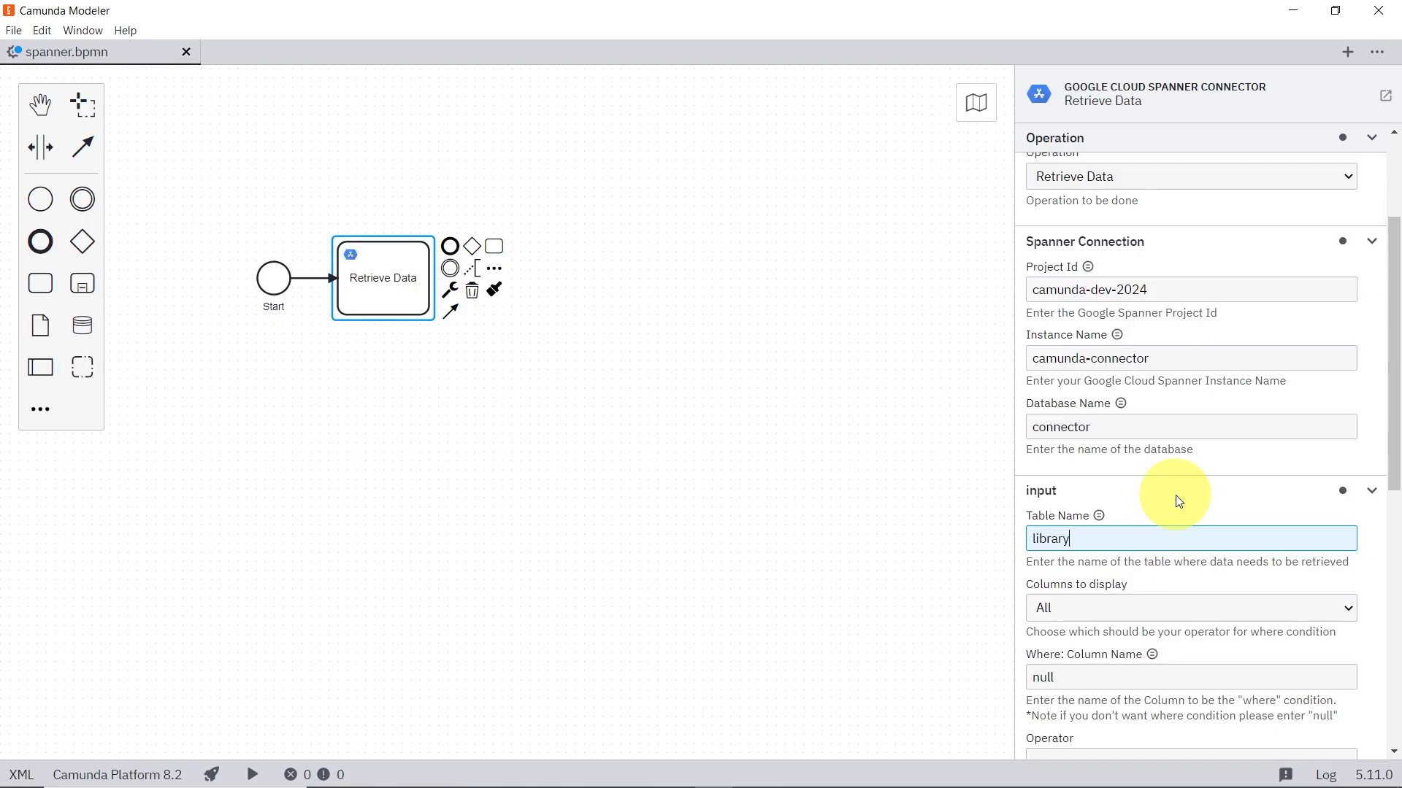
Step: Examine the connector's input options for displayed columns, where condition and operator, limit, and sort order
scroll(1178, 501, "down", 2)
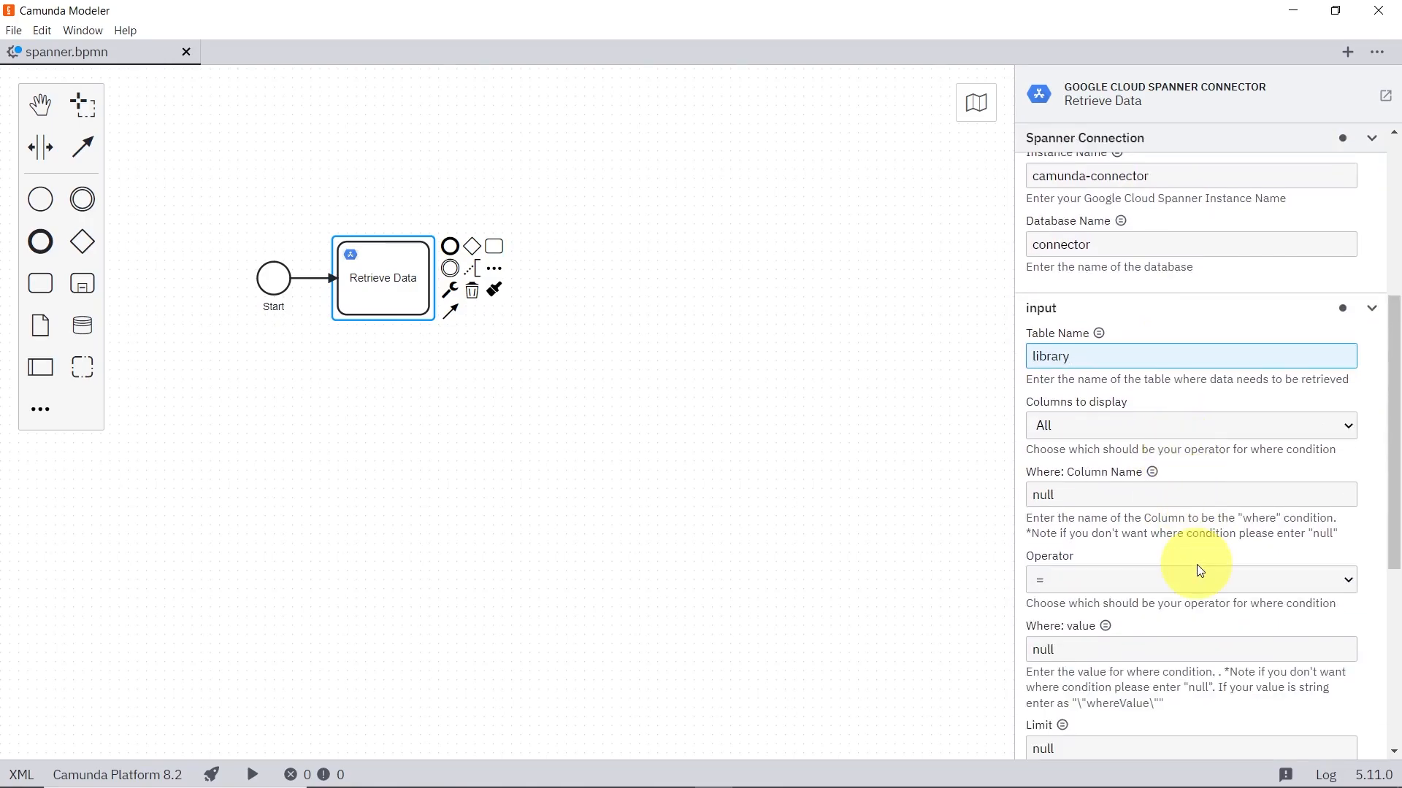
scroll(1200, 570, "down", 1)
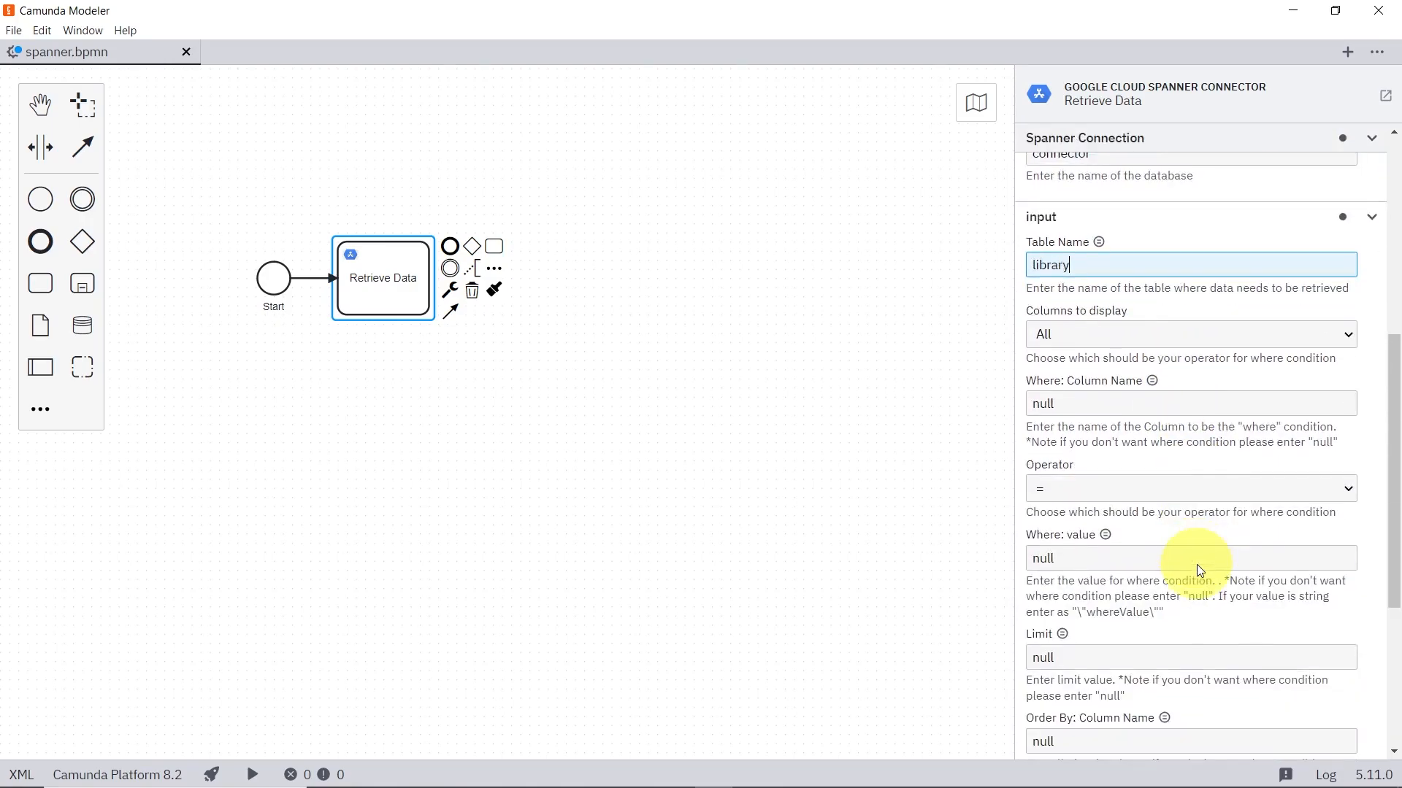
left_click(1158, 335)
left_click(1157, 333)
left_click(1152, 336)
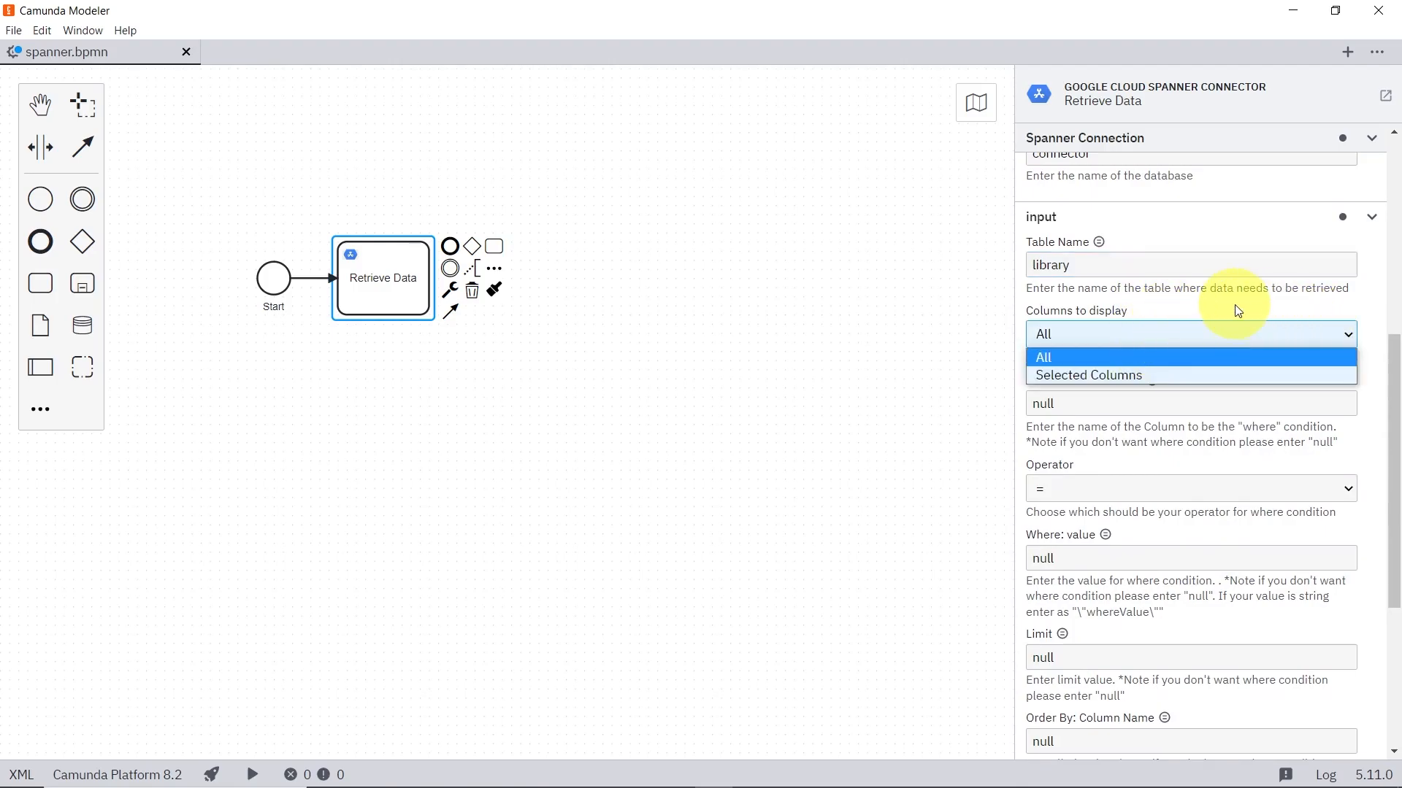
left_click(1246, 326)
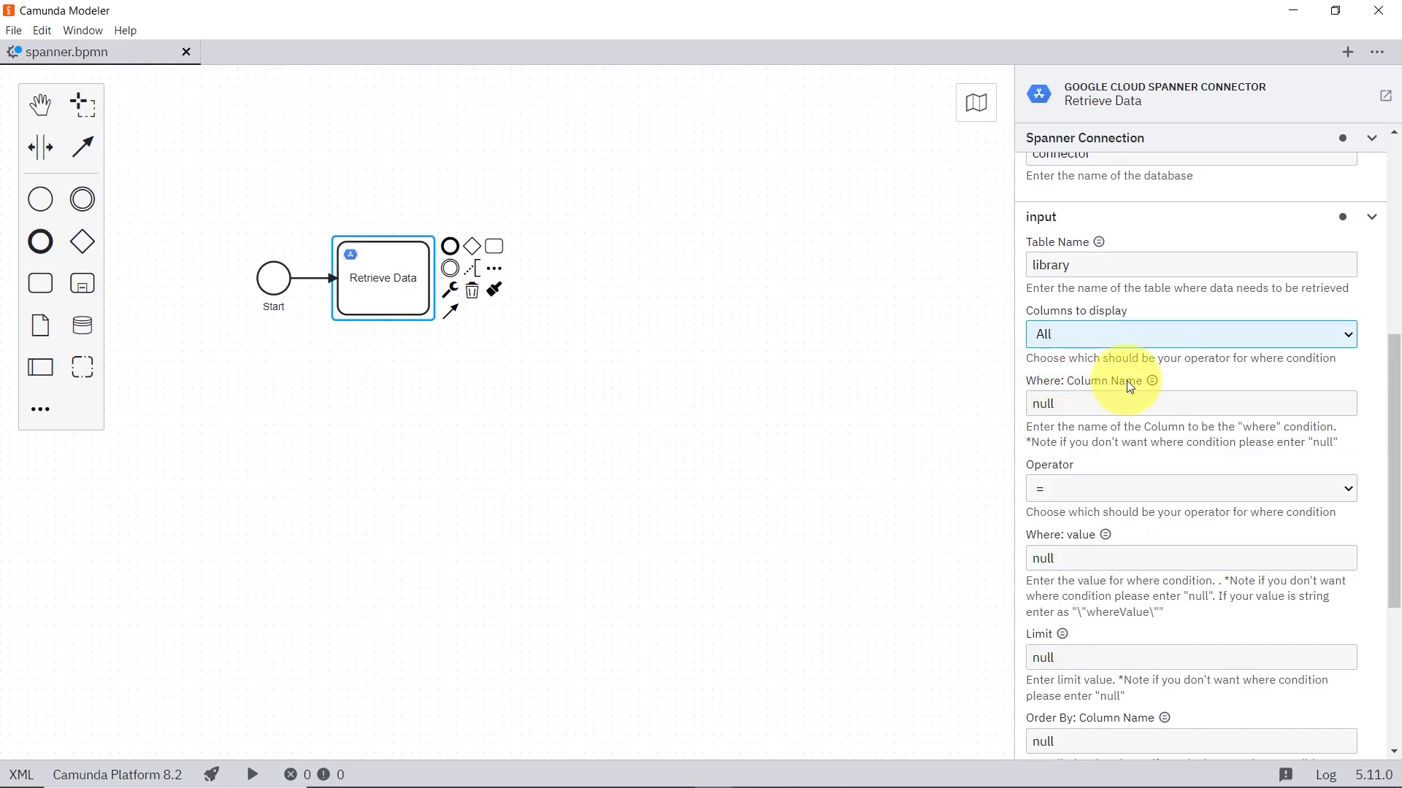
scroll(1127, 380, "down", 1)
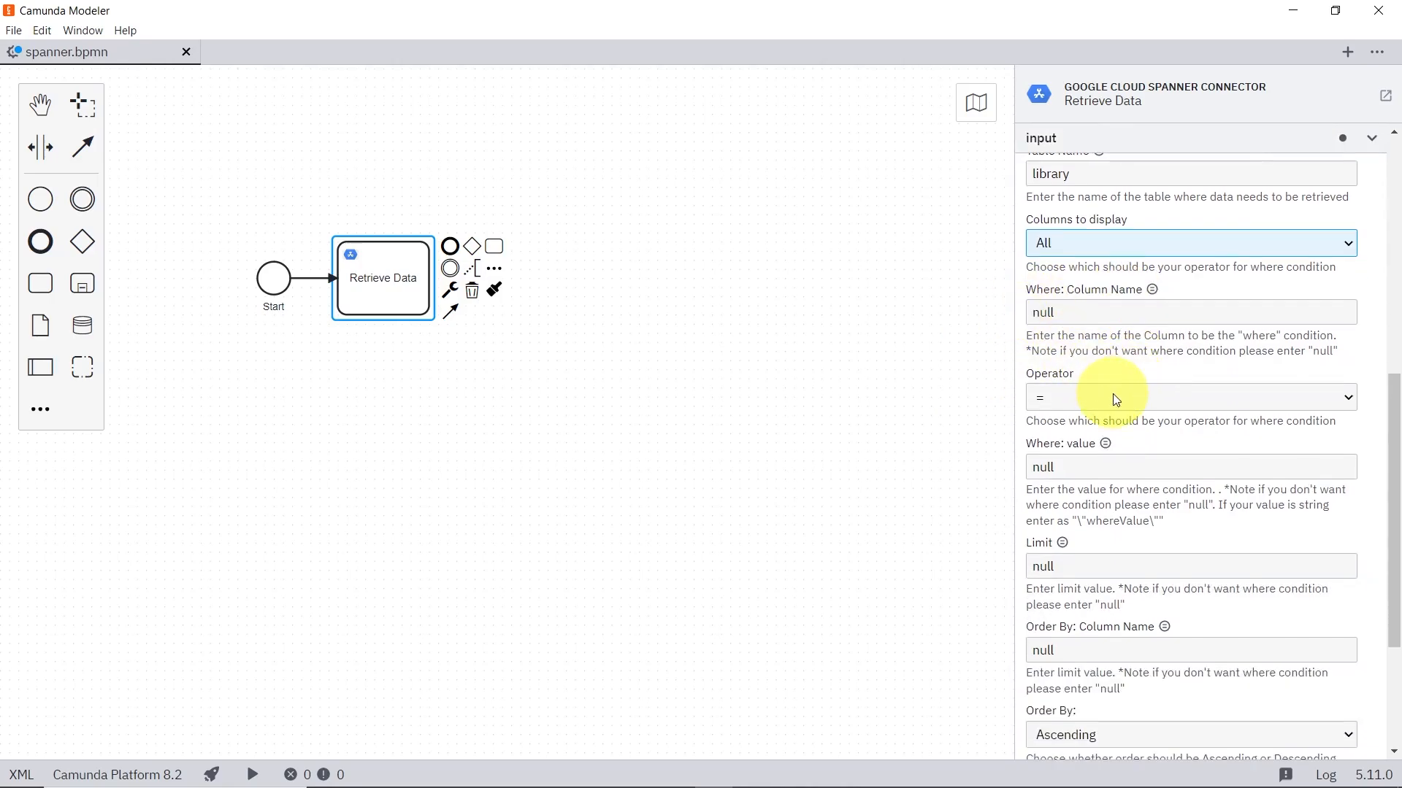
left_click(1111, 397)
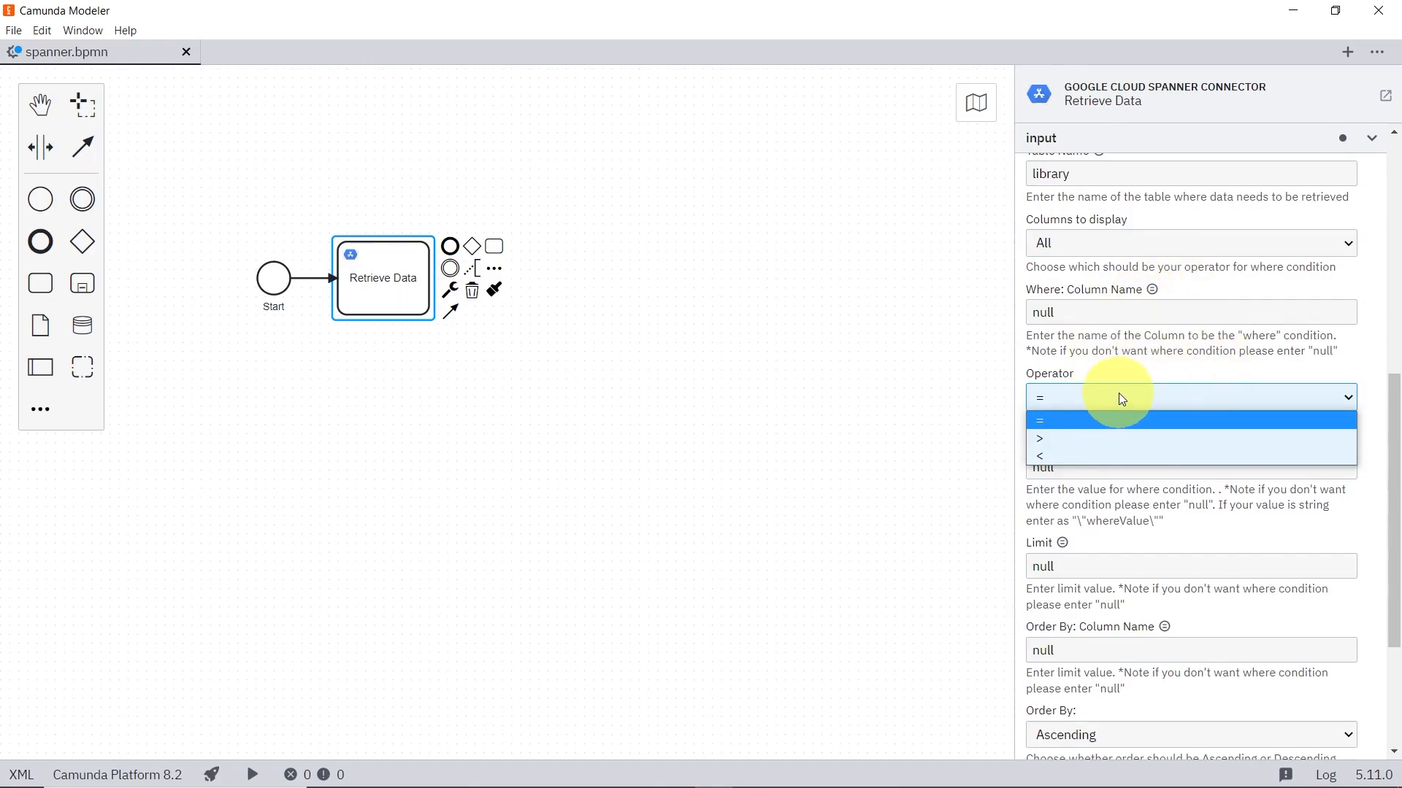
left_click(1122, 399)
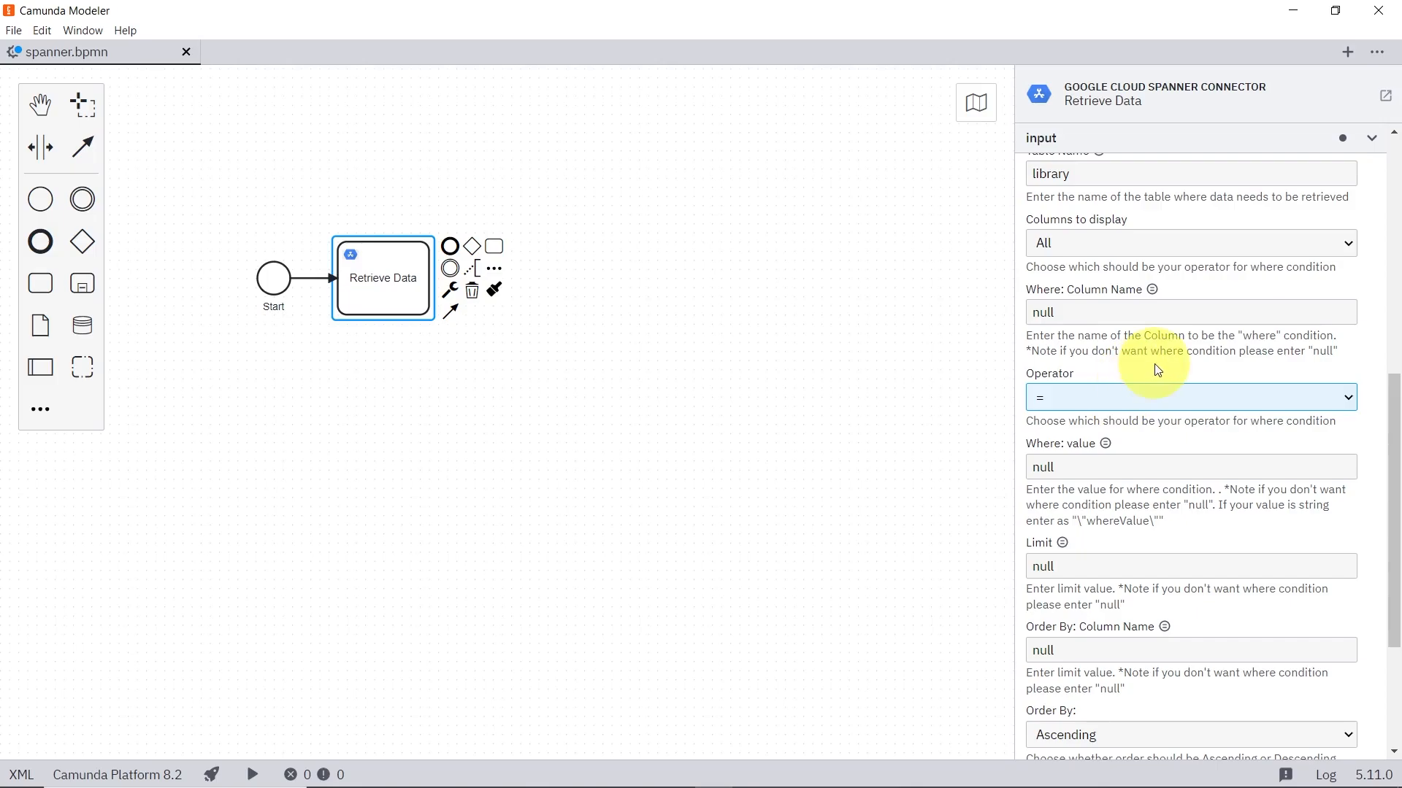
scroll(1158, 370, "down", 3)
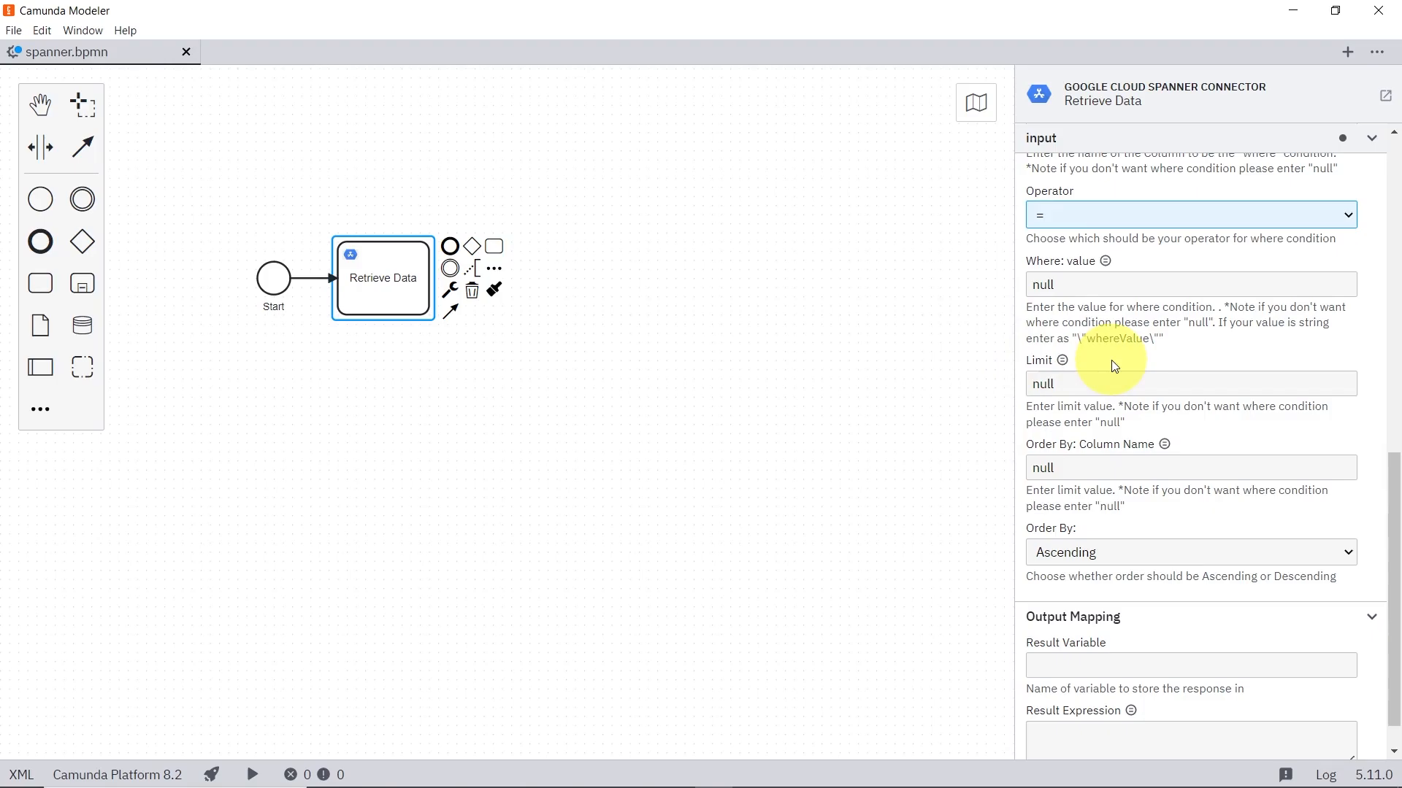
scroll(1115, 365, "down", 1)
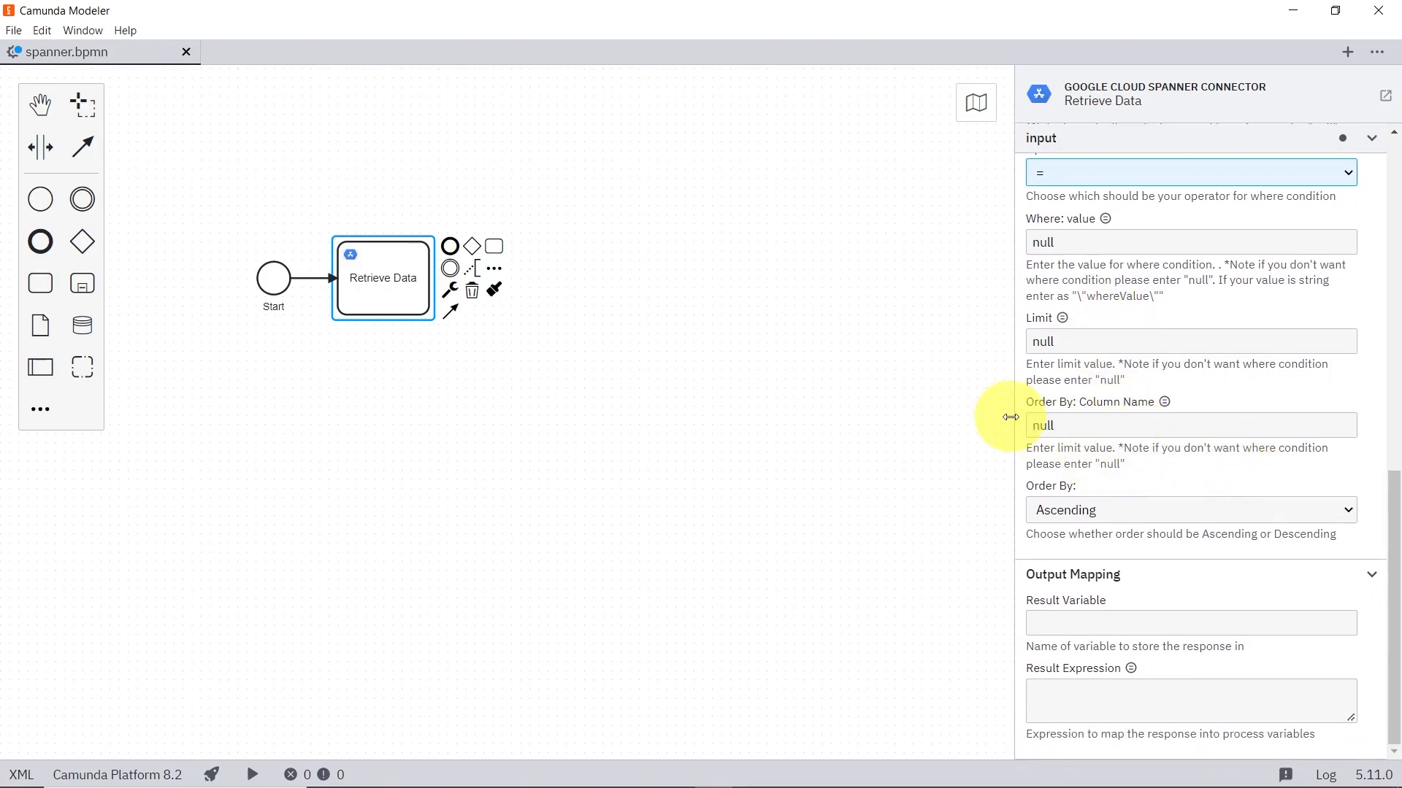
left_click(1154, 517)
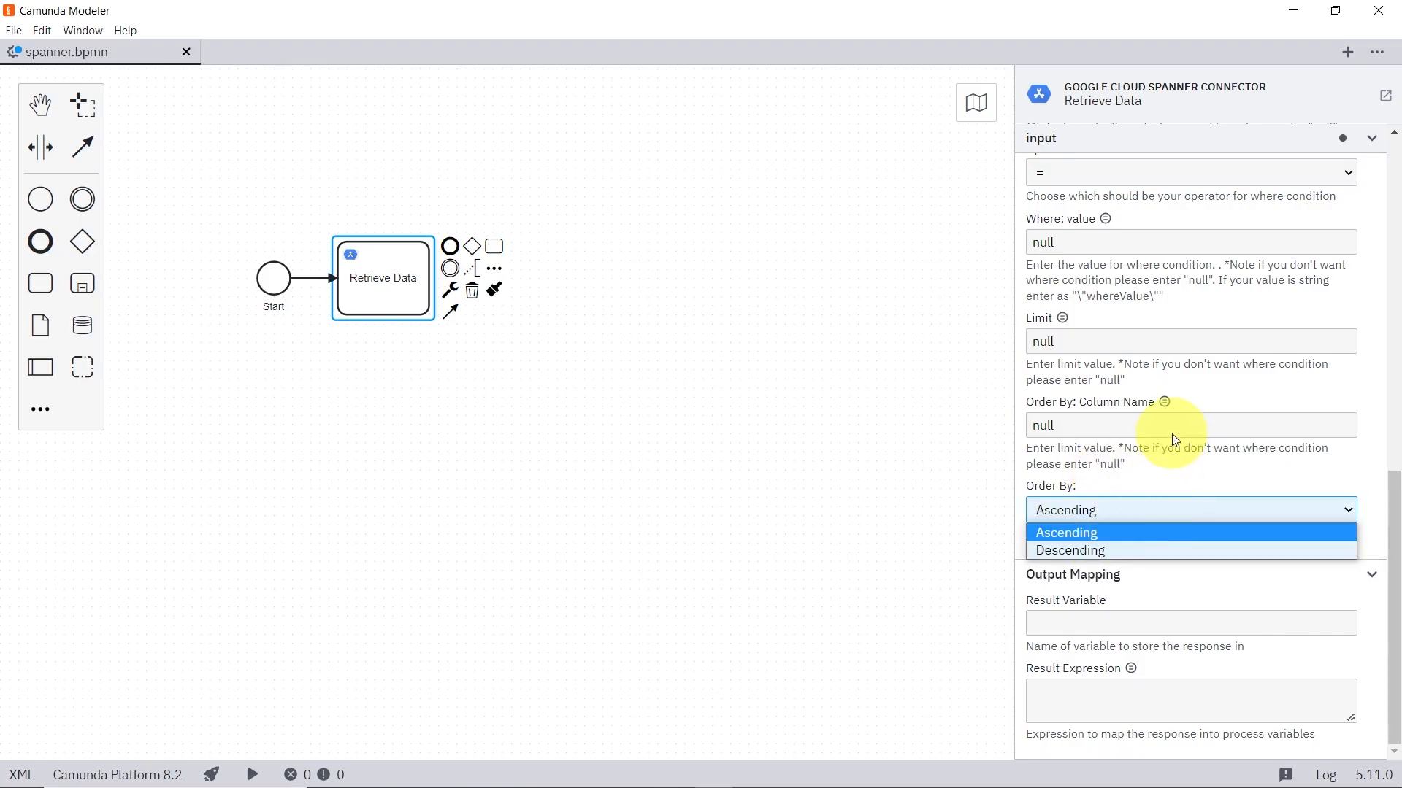
left_click(1125, 535)
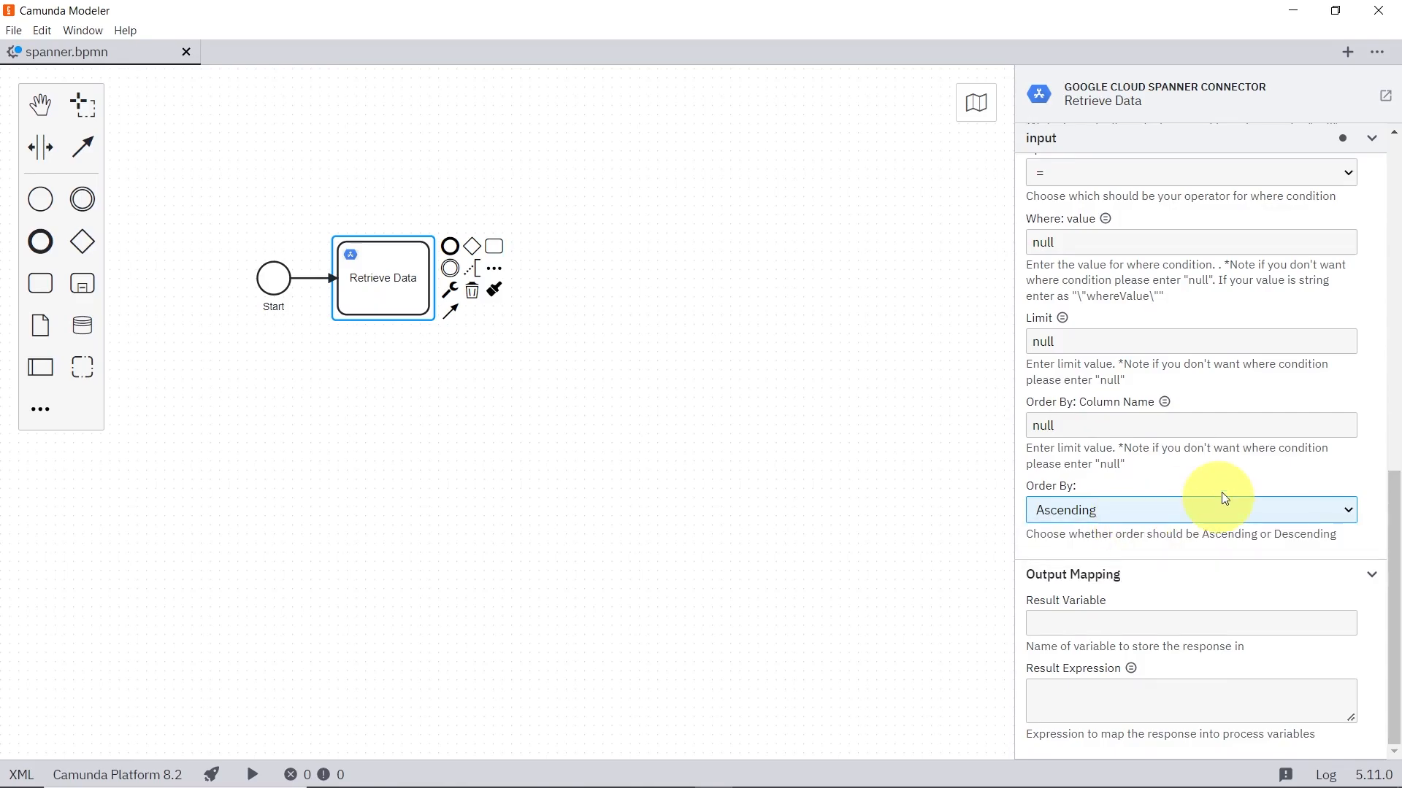
scroll(1059, 369, "up", 4)
scroll(1060, 369, "up", 3)
scroll(1061, 369, "down", 5)
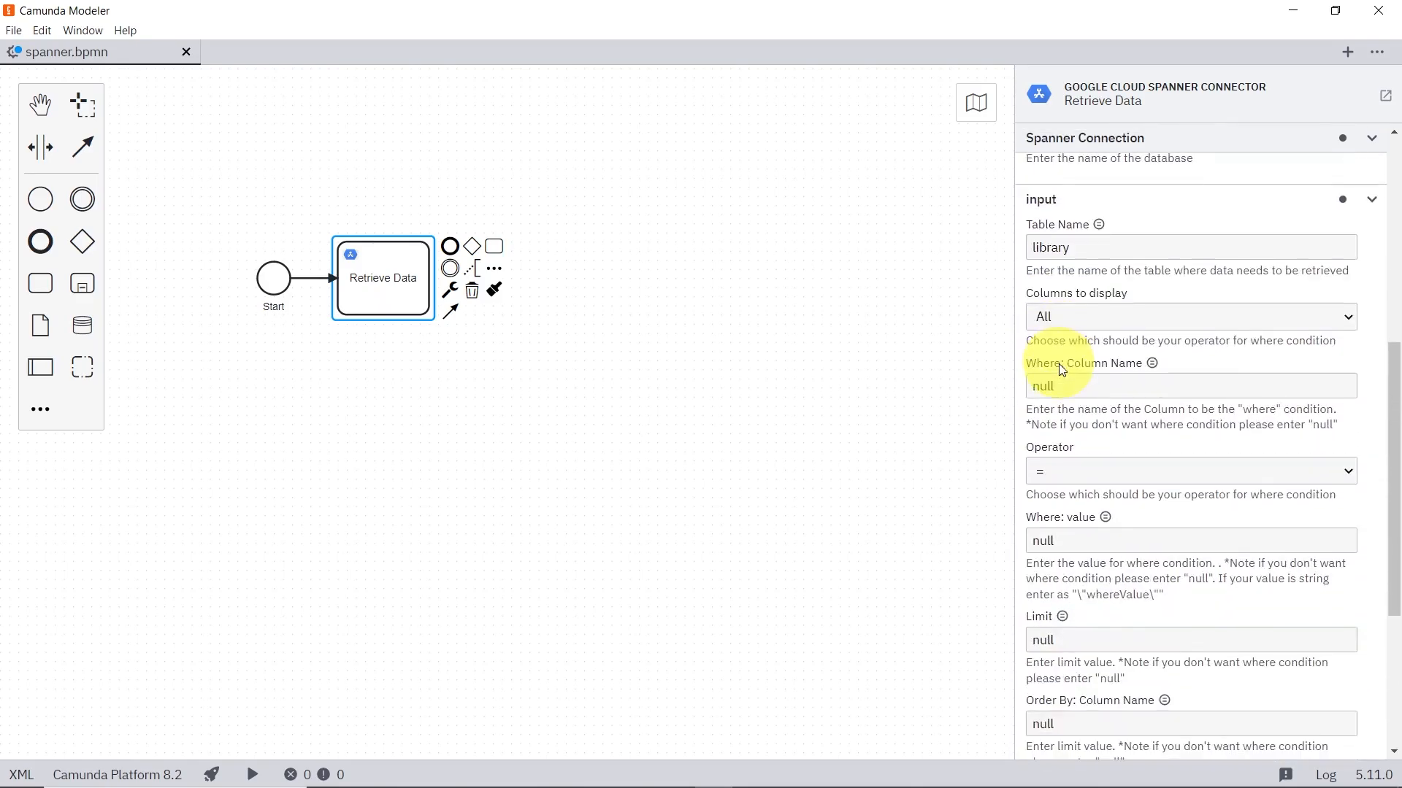
Step: Set the output mapping's Result Variable to queryResponse
scroll(1062, 369, "down", 2)
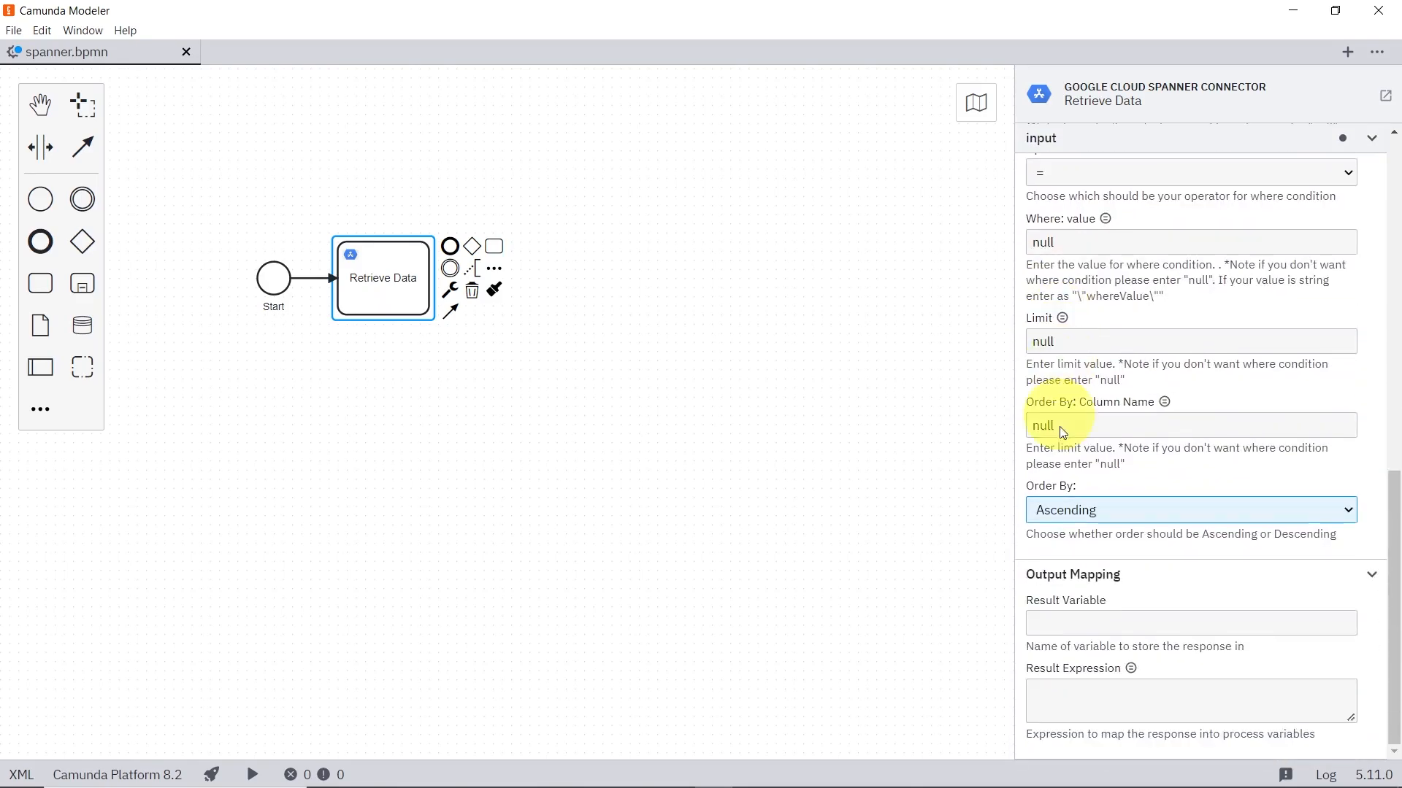
left_click(1119, 623)
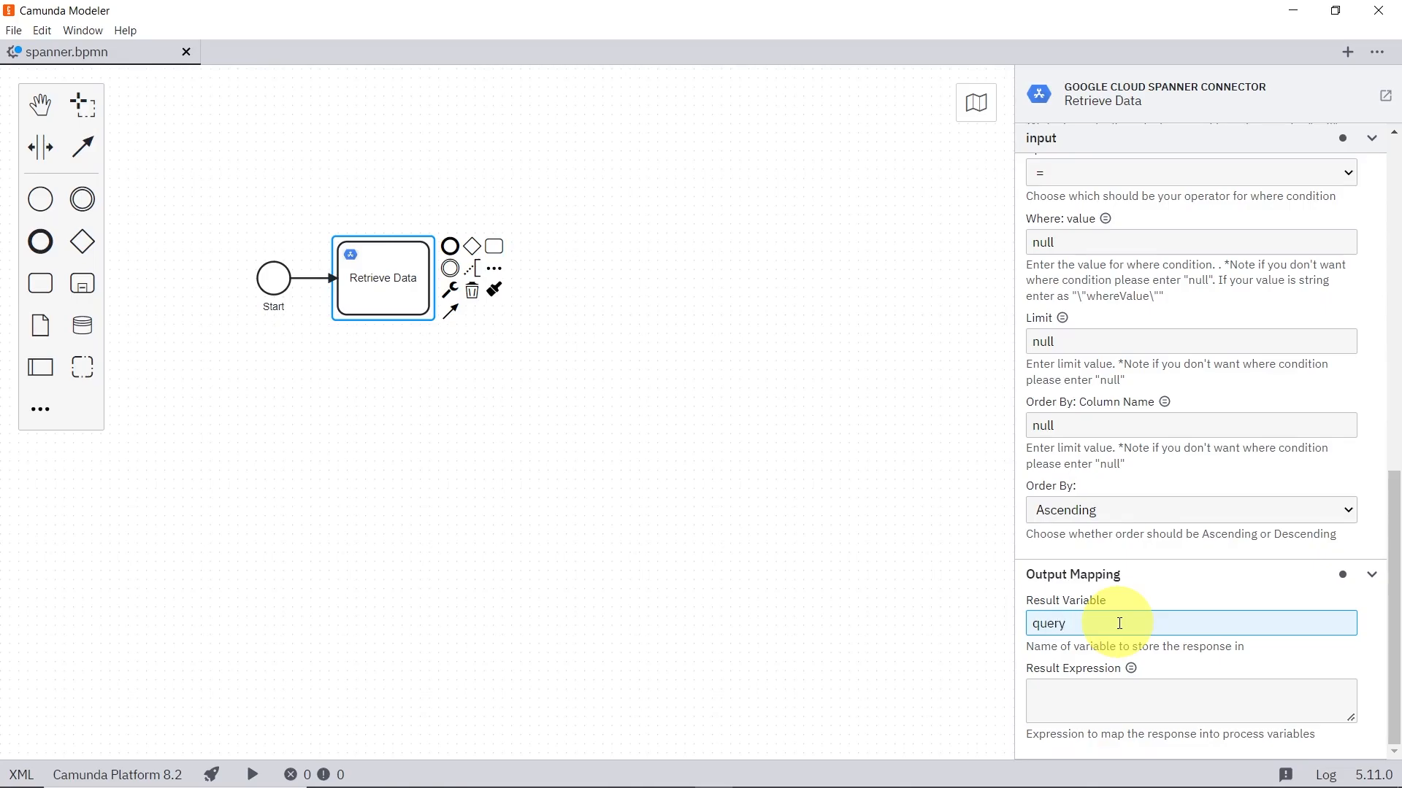
type("ponse")
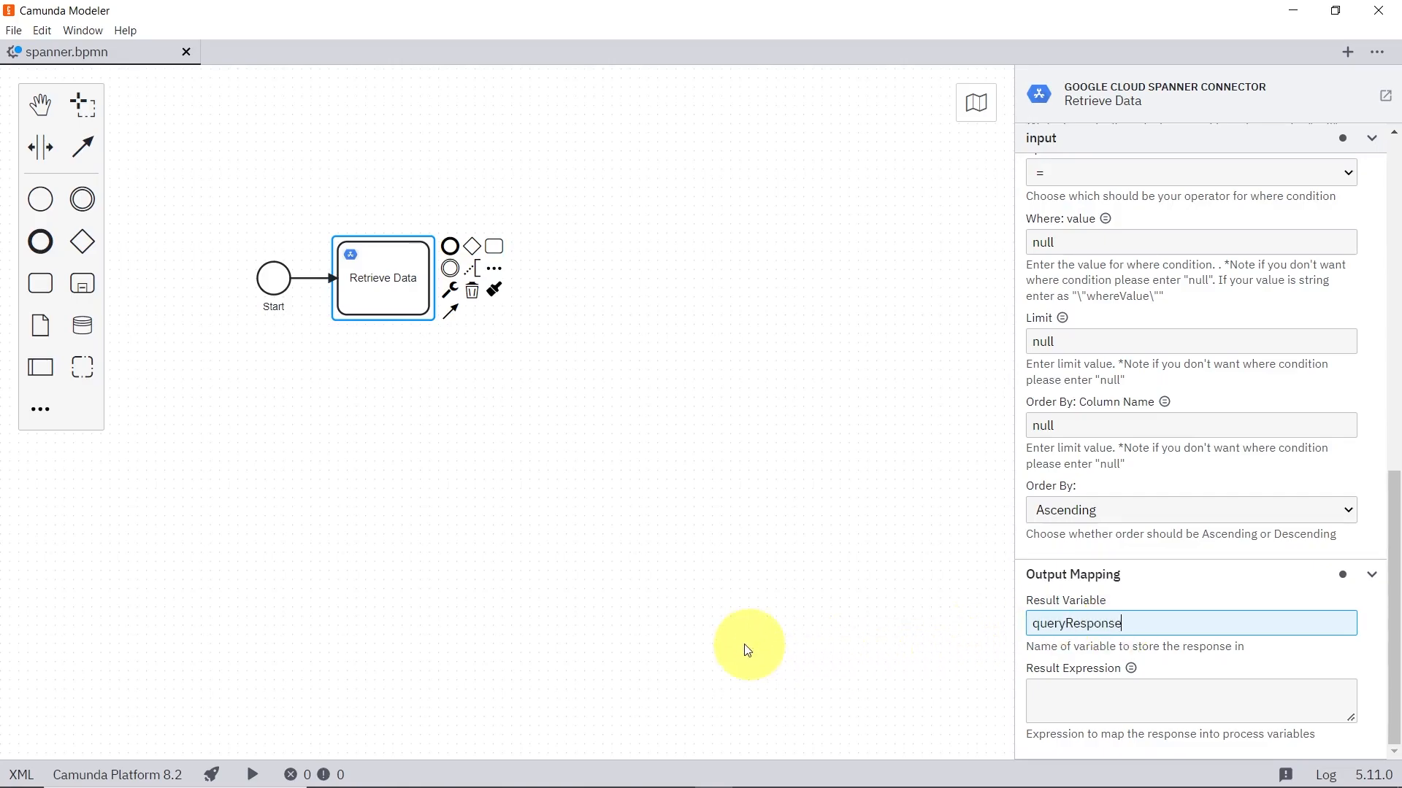
left_click(225, 773)
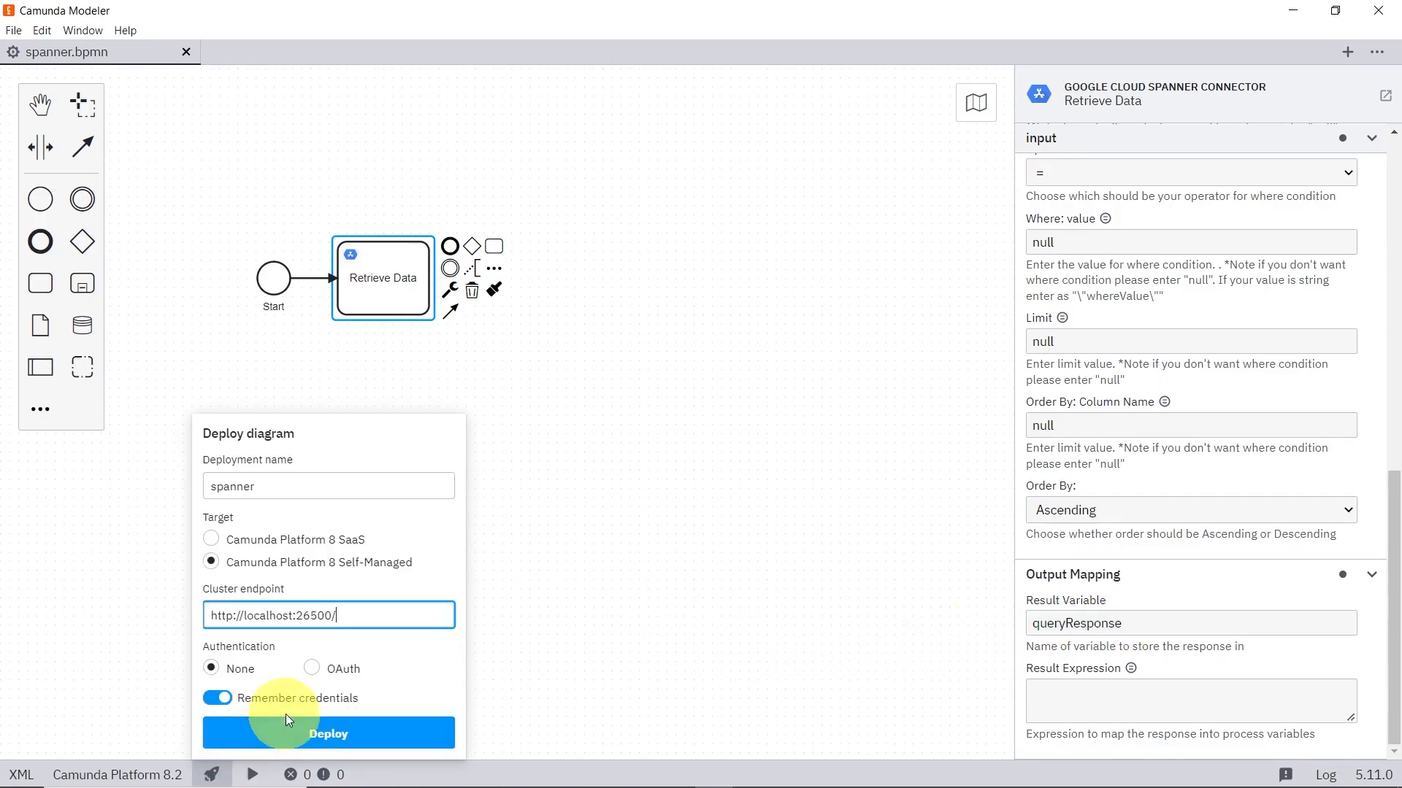
left_click(290, 728)
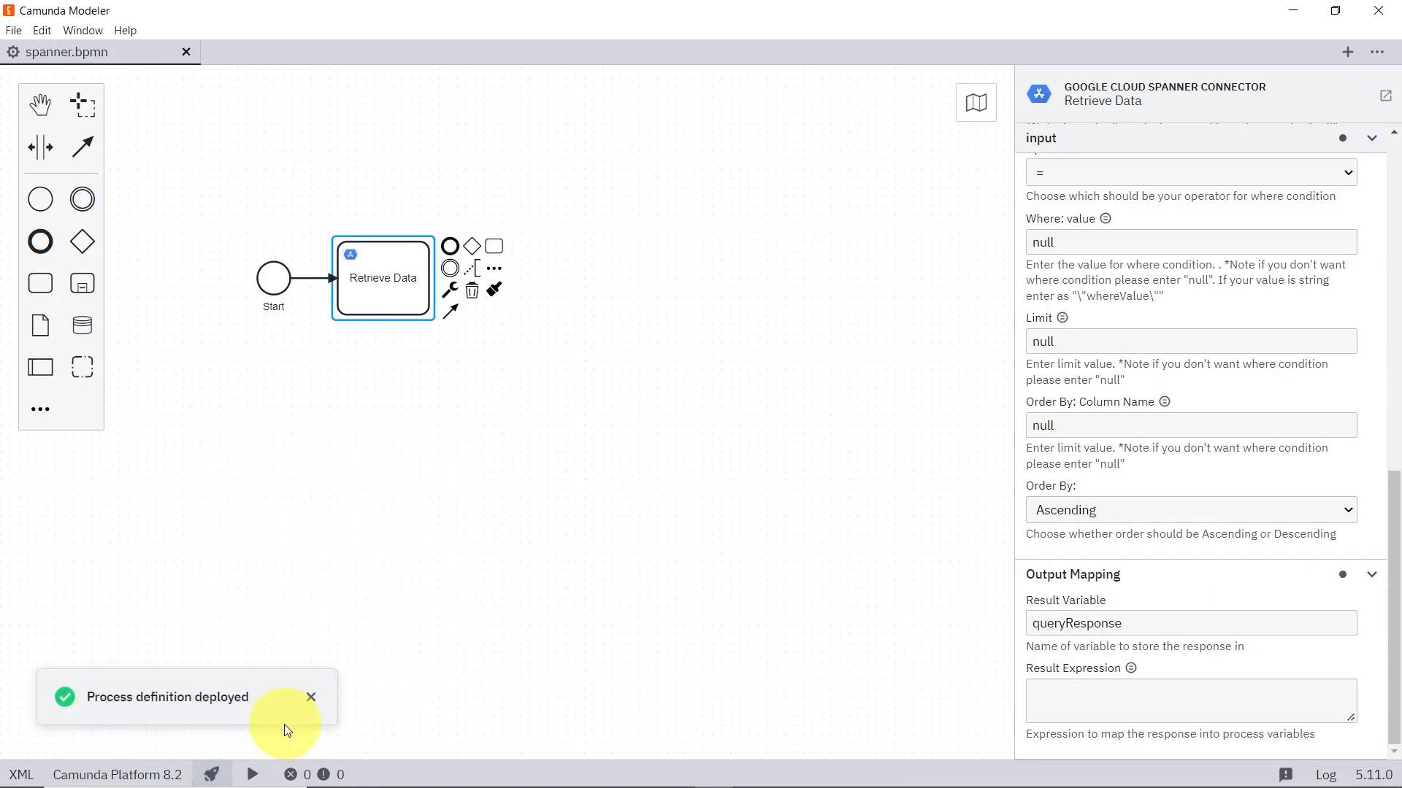
left_click(253, 773)
left_click(318, 732)
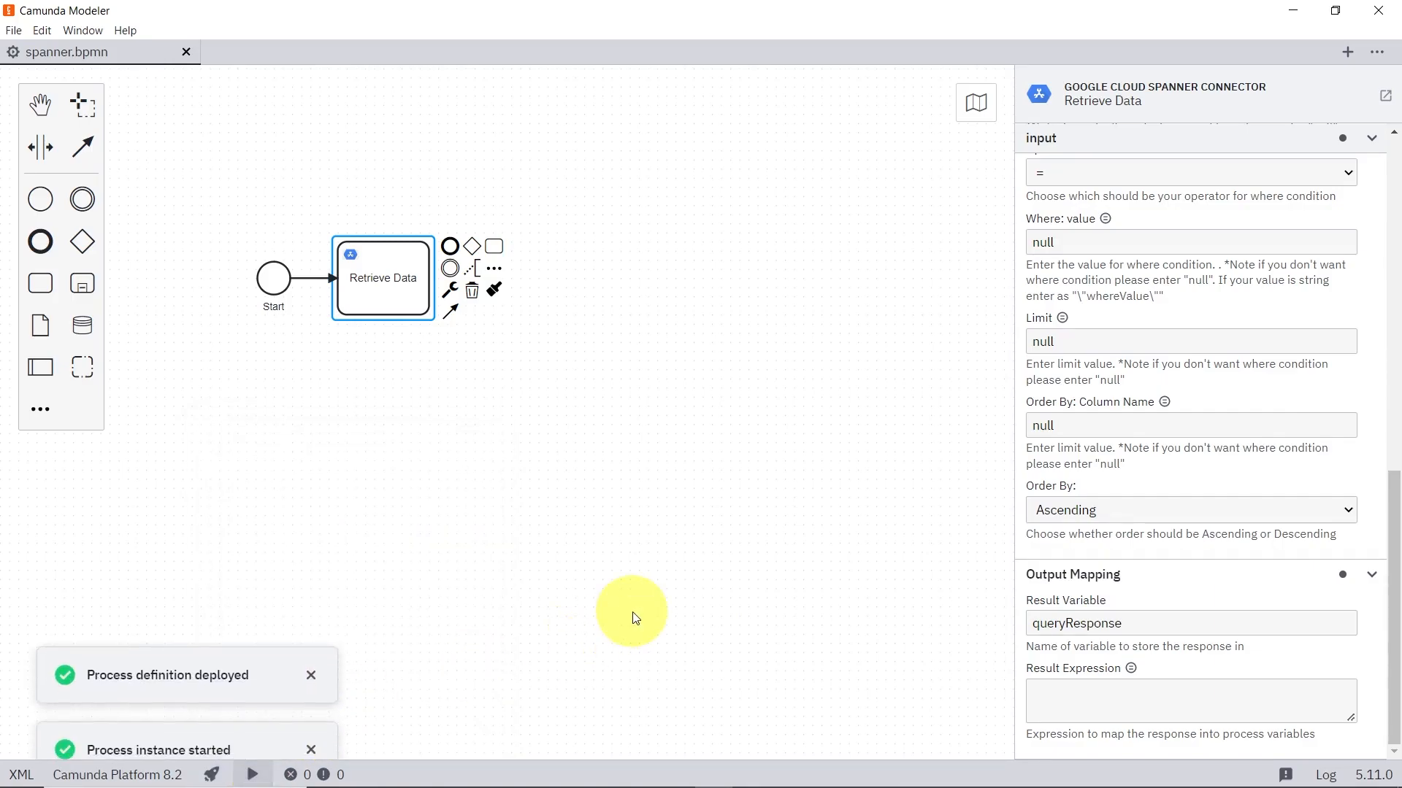
Step: Switch to Camunda Operate in Chrome, include completed instances of the Retrieve process, and open the latest instance to inspect its variables
key("alt+Tab")
key("alt+Tab")
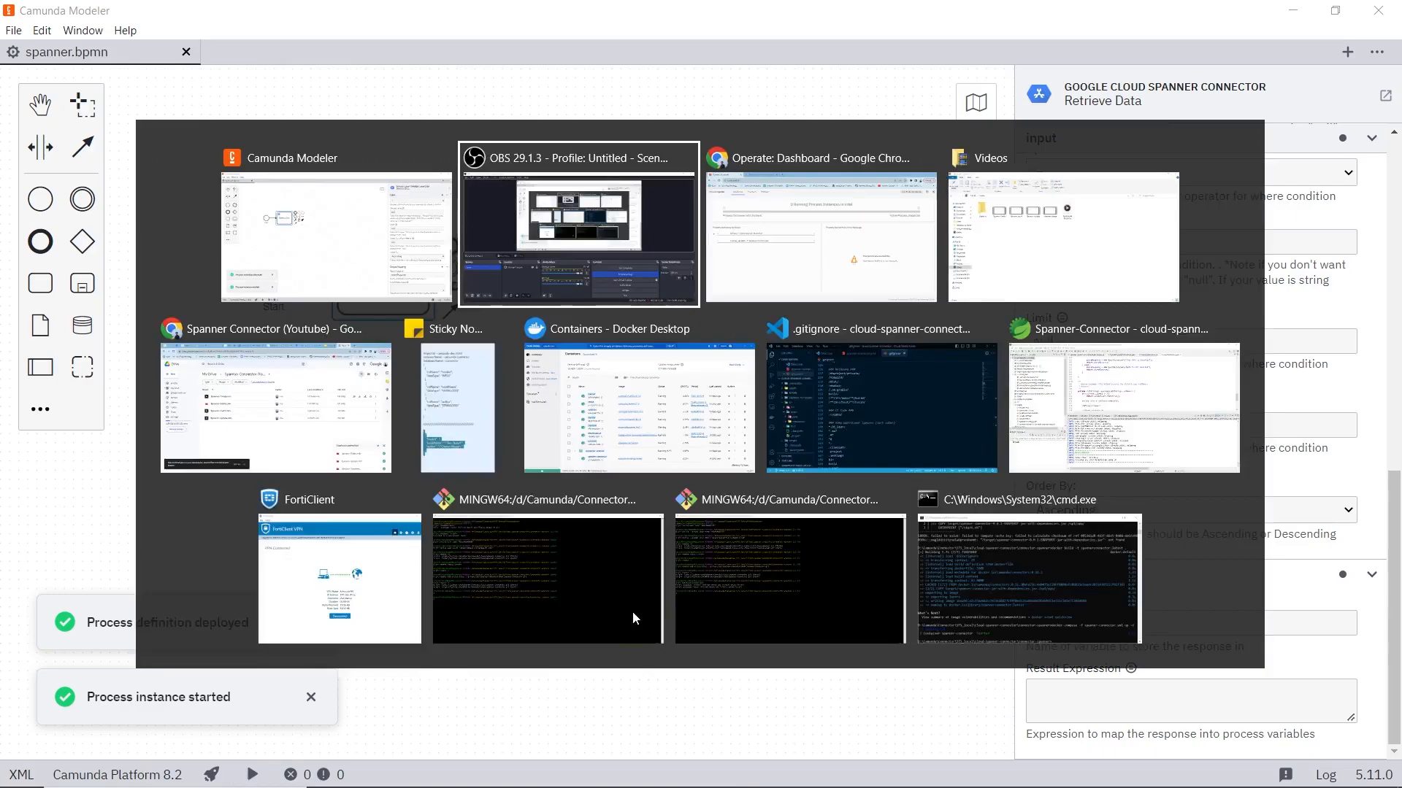
left_click(80, 50)
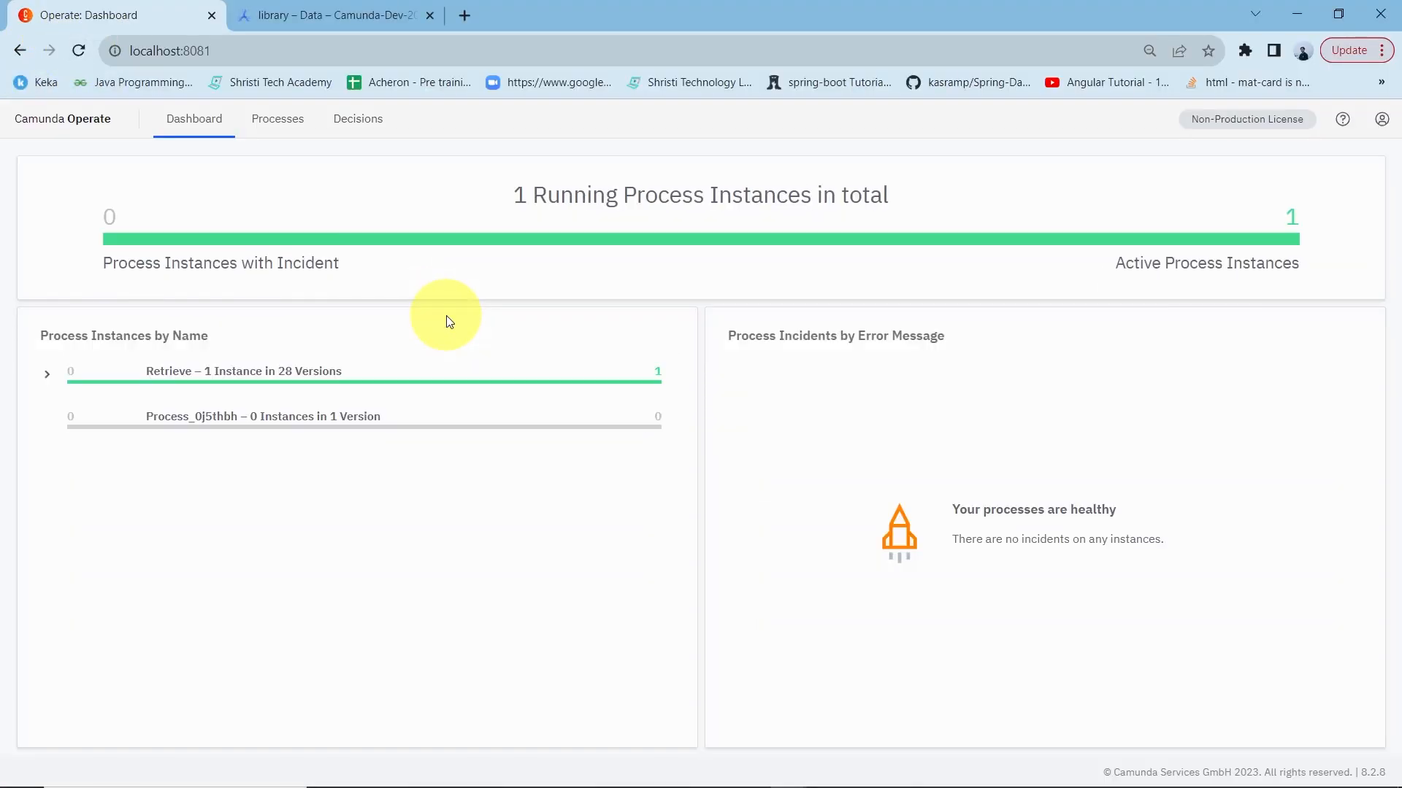
left_click(382, 388)
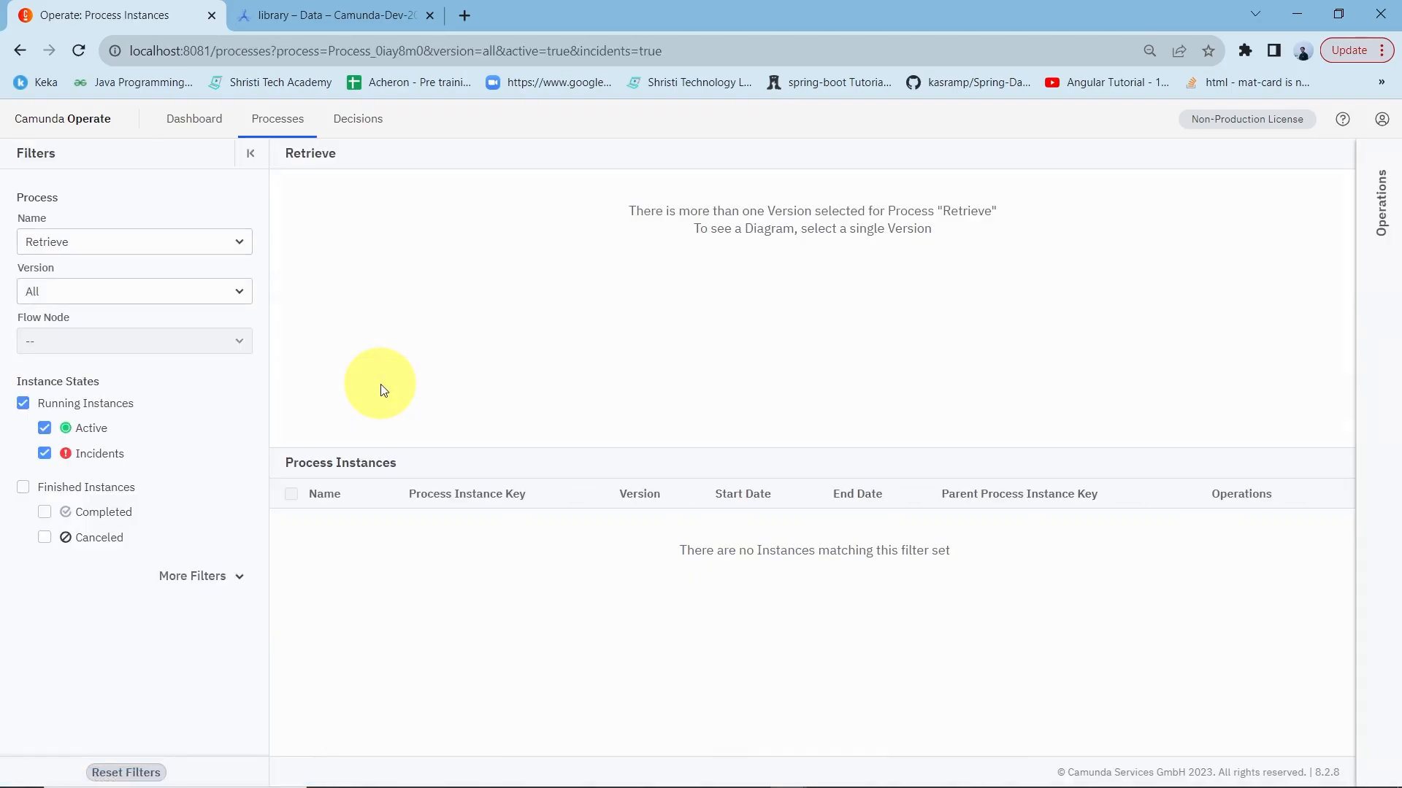
left_click(42, 513)
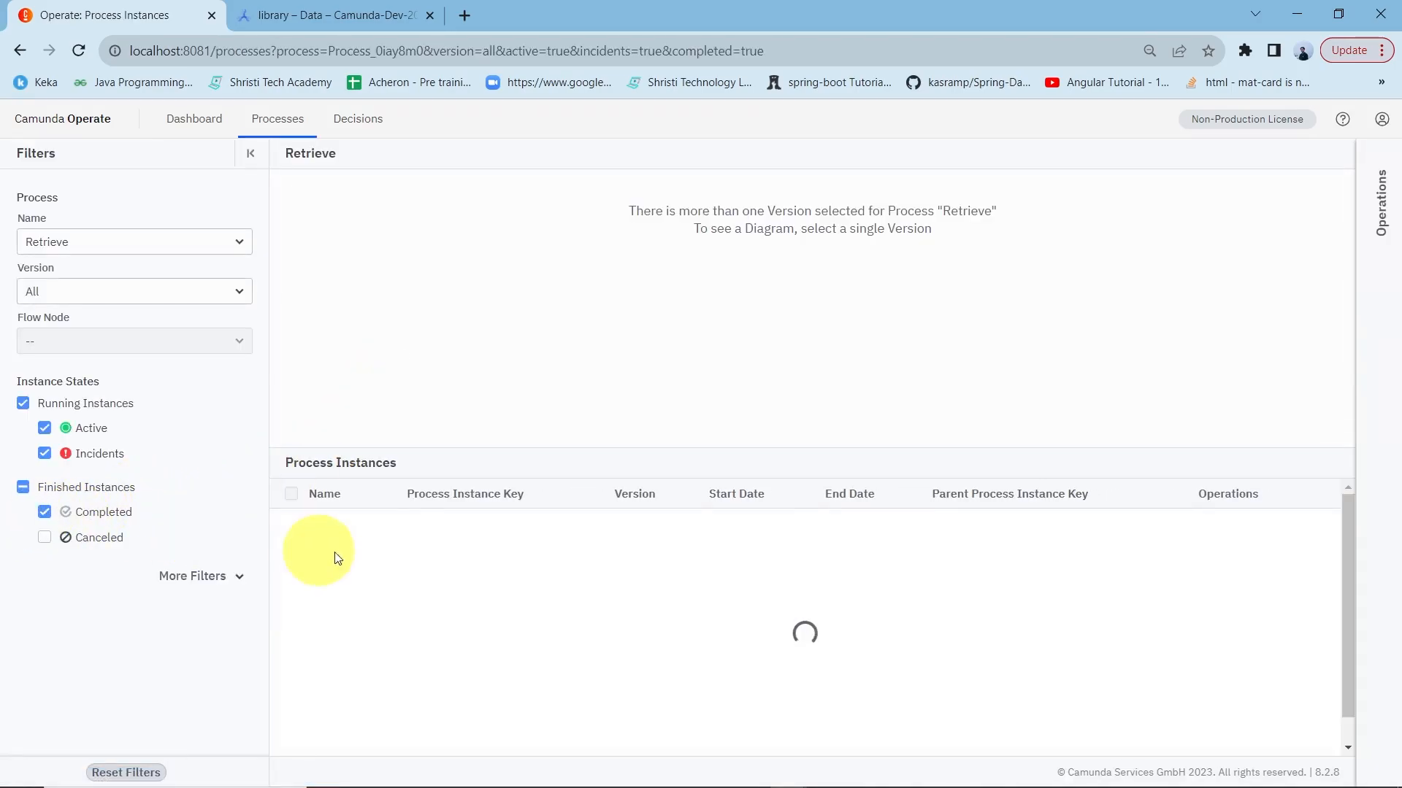
left_click(520, 526)
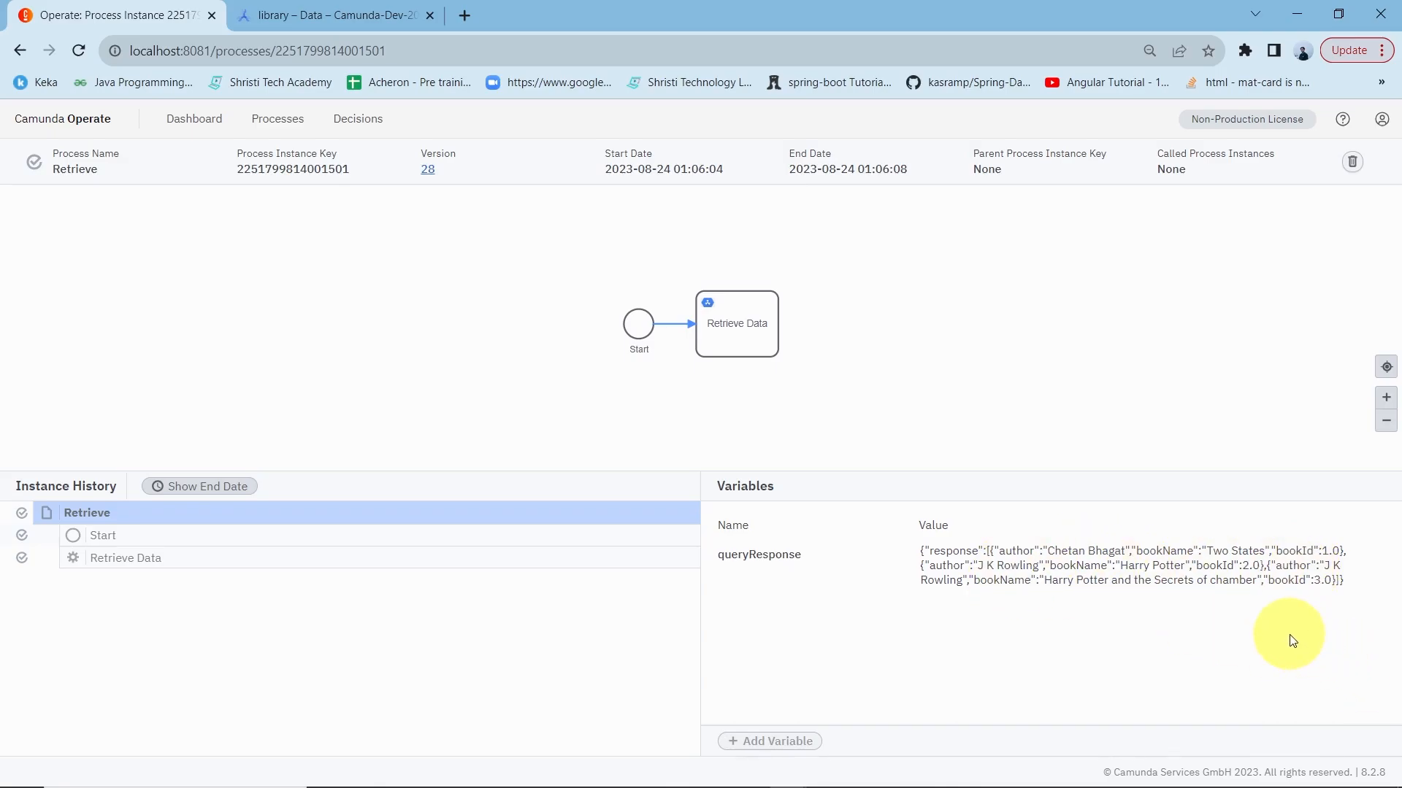
Step: Return to Camunda Modeler and set Columns to display to Selected Columns, with bookId,bookName as the Column Names
key("alt+Tab")
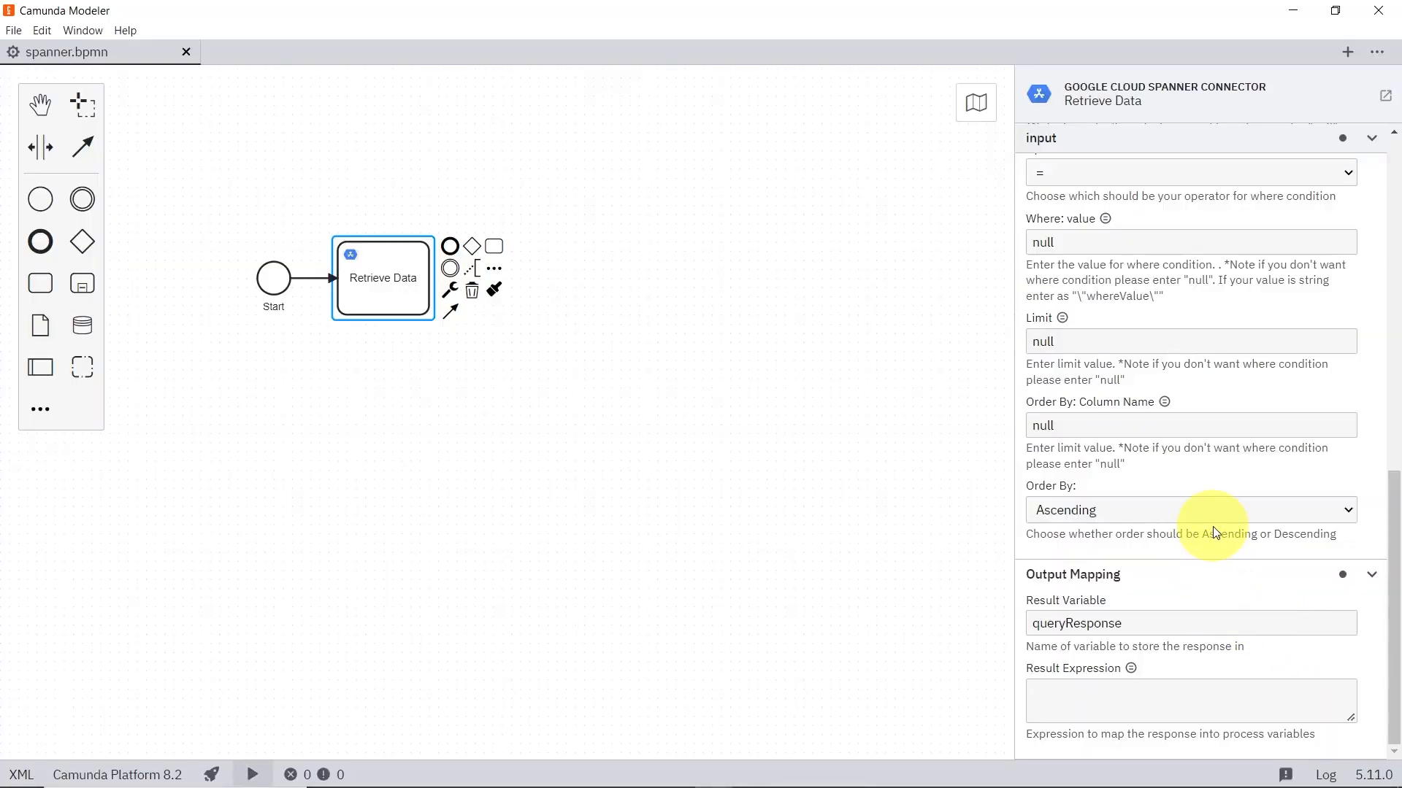
scroll(1211, 528, "up", 8)
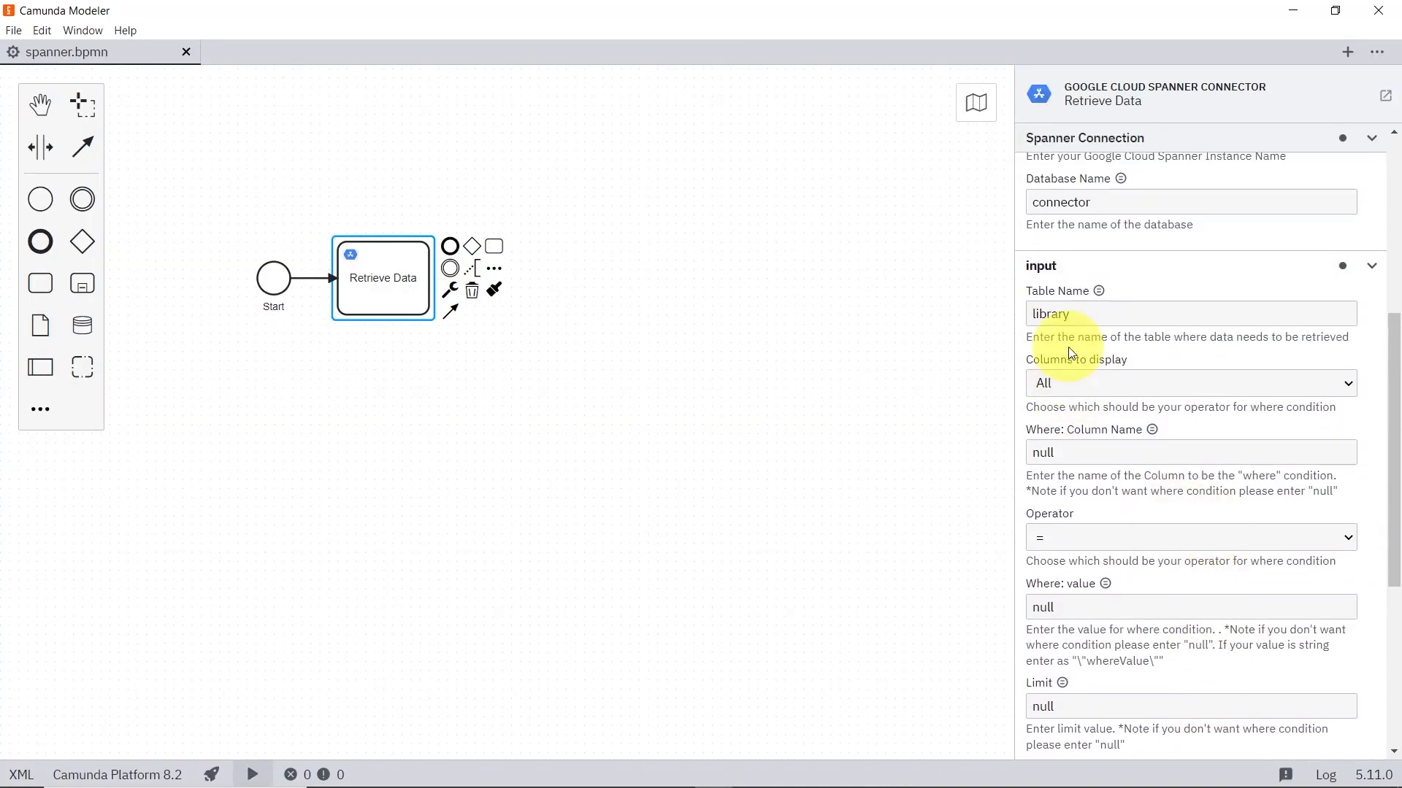
left_click(1088, 381)
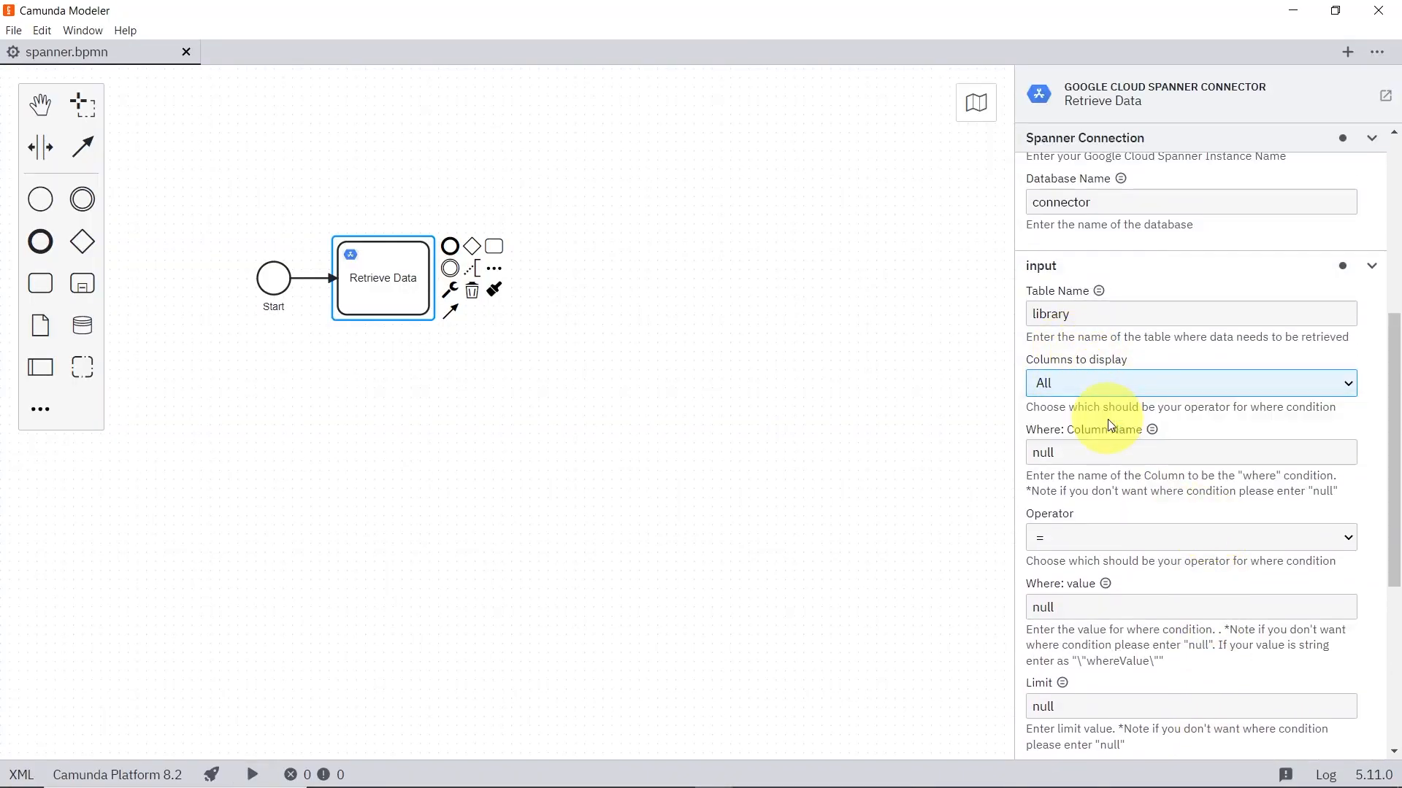
left_click(1110, 424)
left_click(1117, 454)
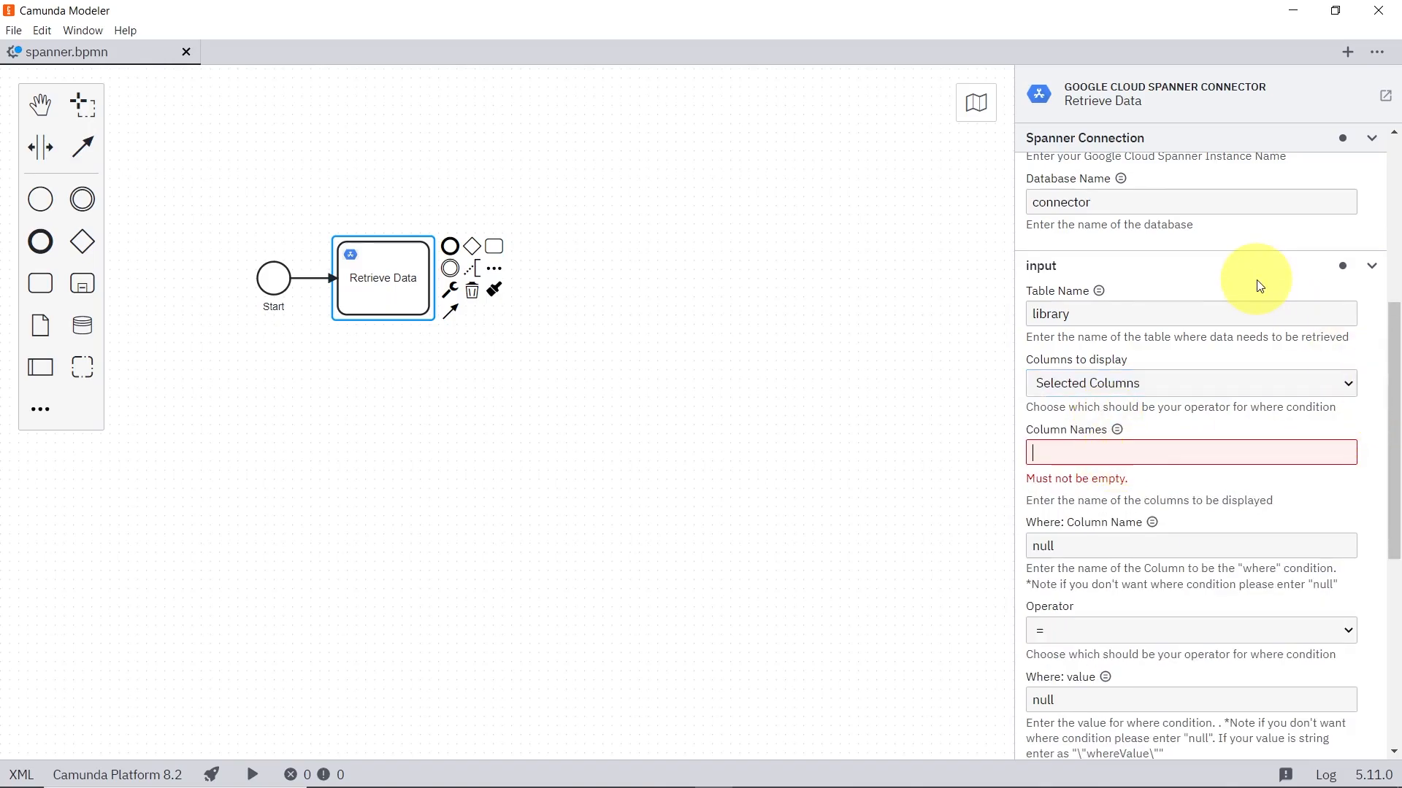
type("bookId,")
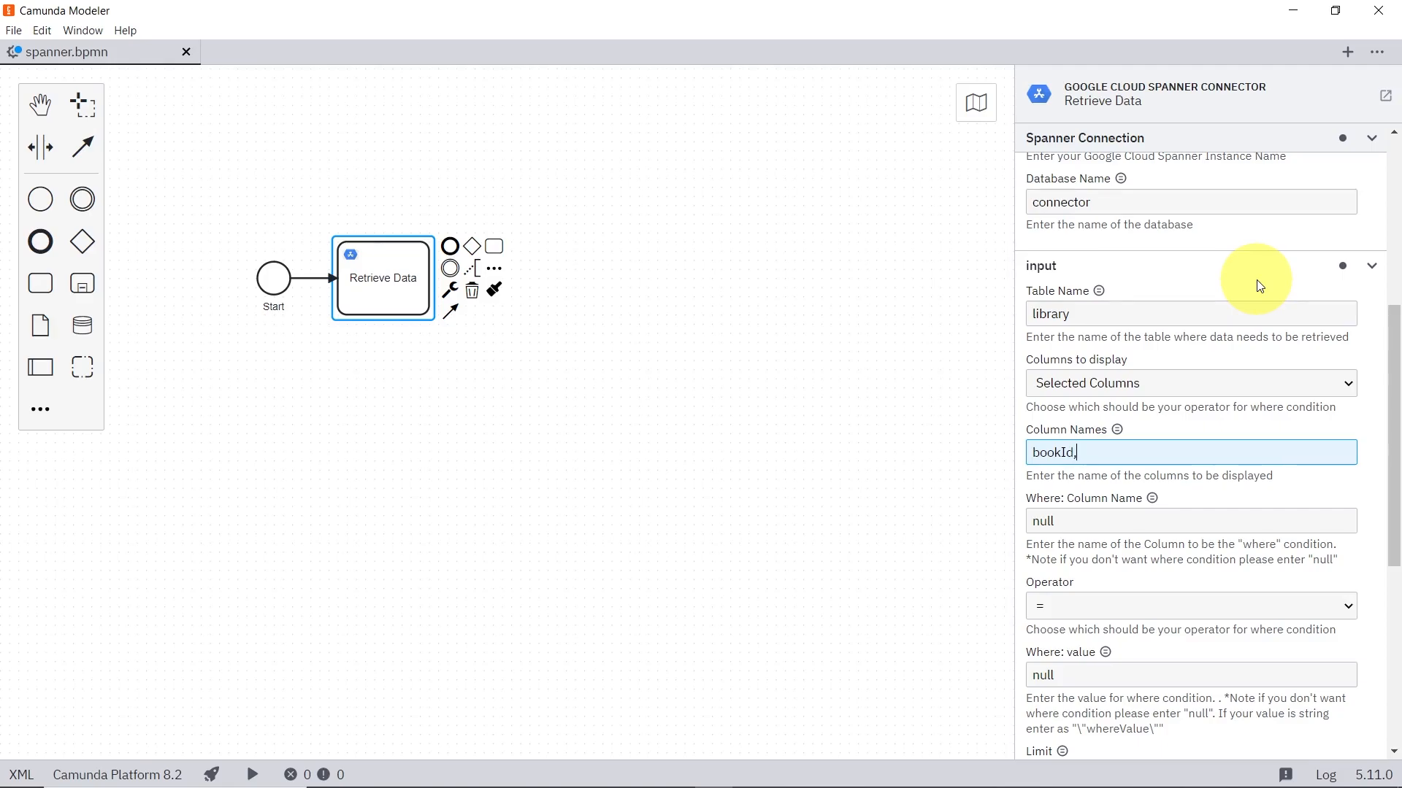
type("bookName")
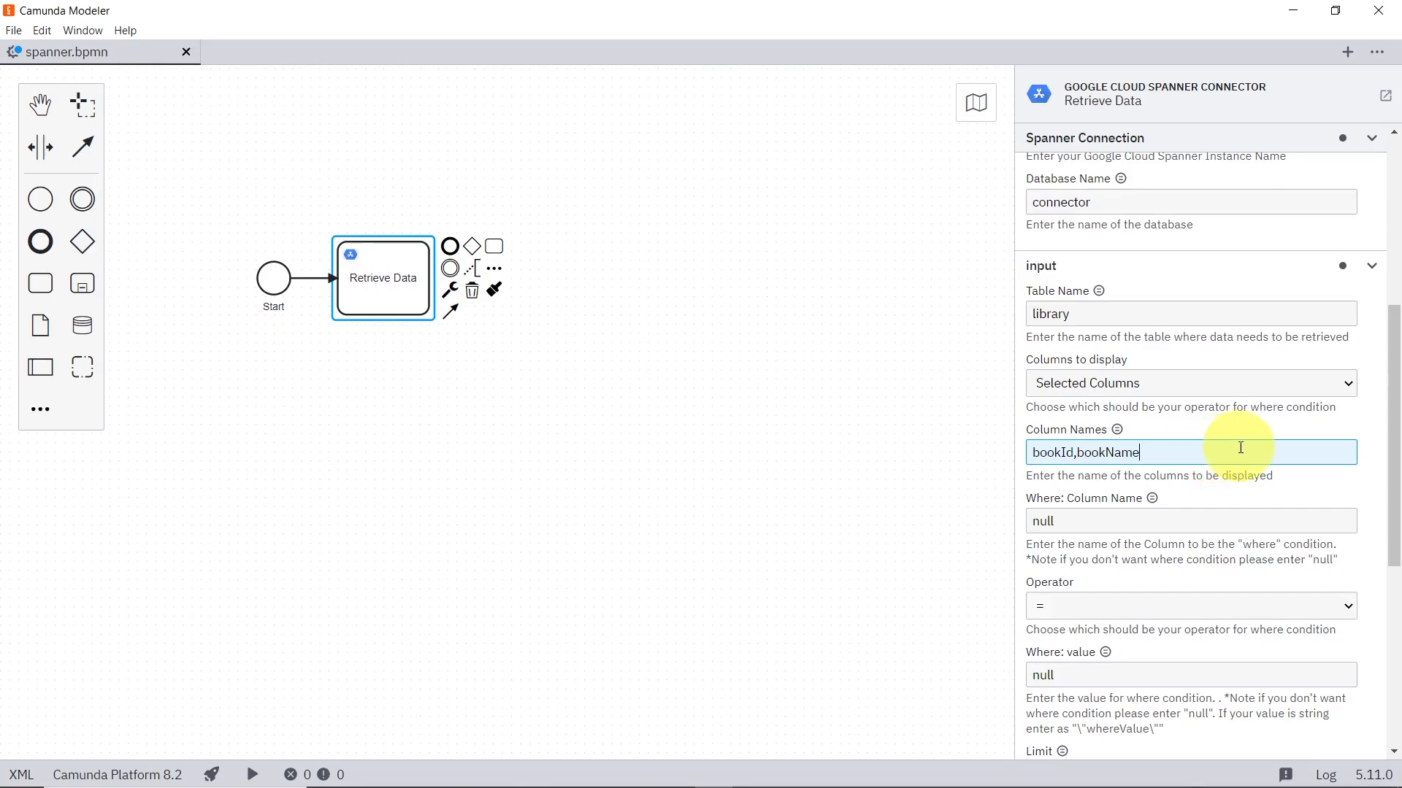
Step: Recheck the earlier instance's queryResponse in Camunda Operate, and start a new process instance from Camunda Modeler
key("alt+Tab")
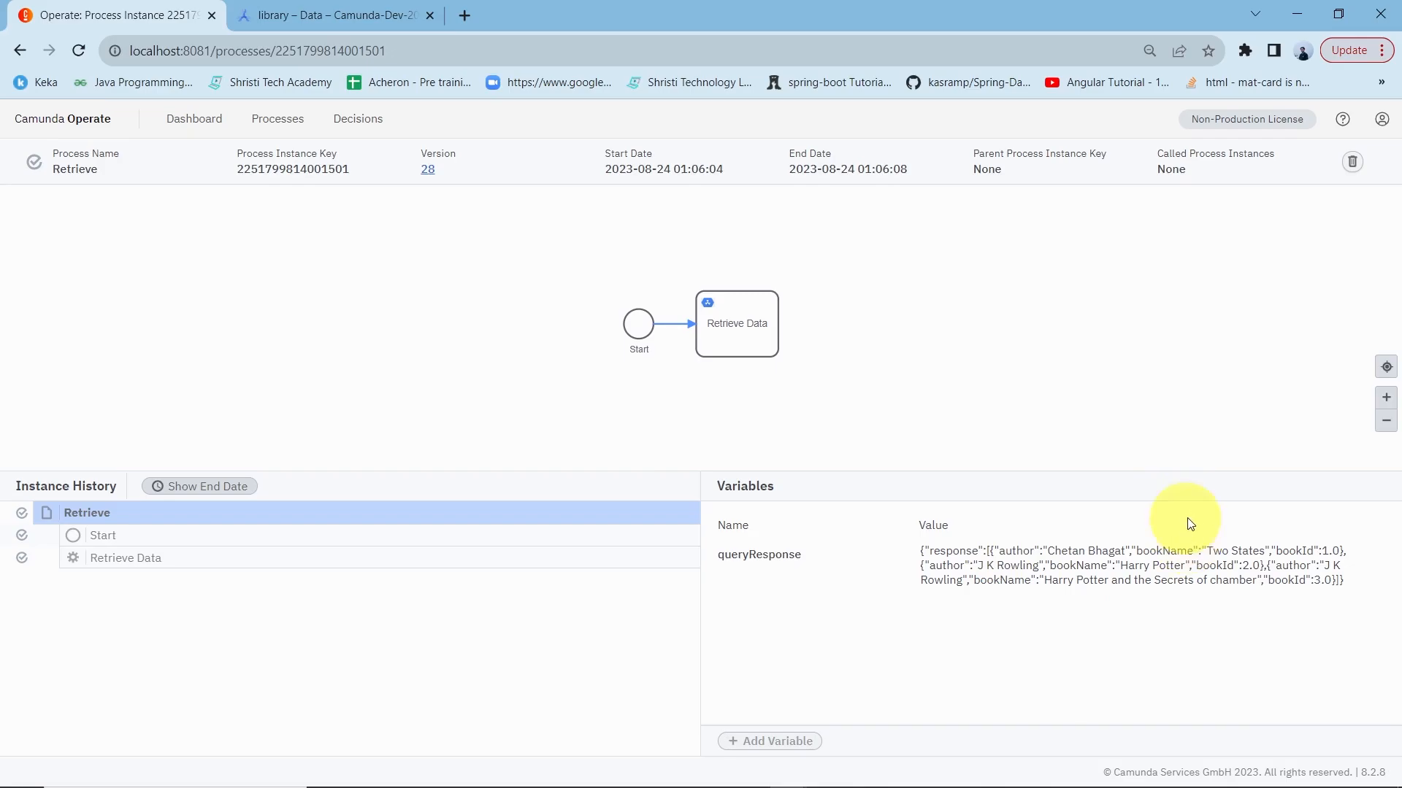
key("alt+Tab")
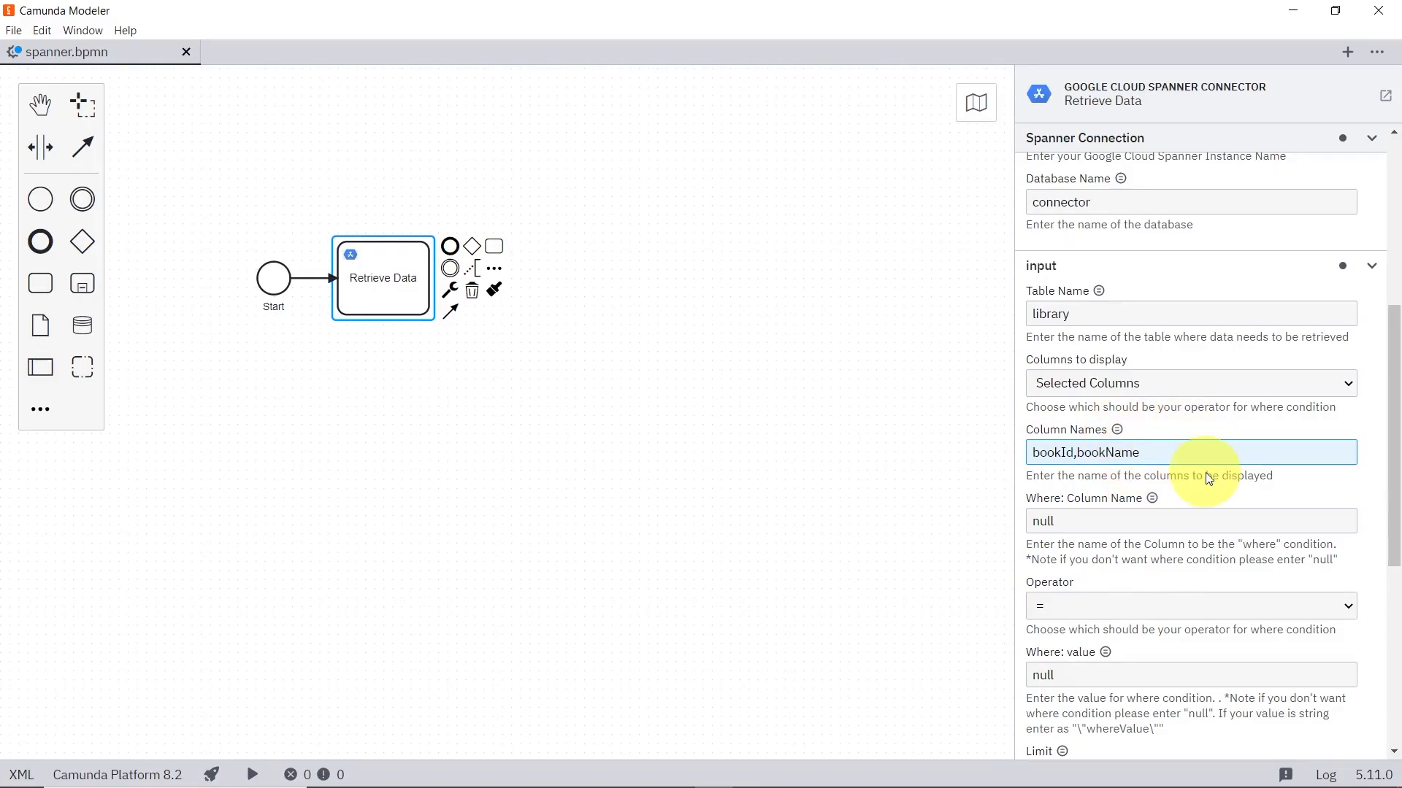
left_click(252, 775)
left_click(325, 736)
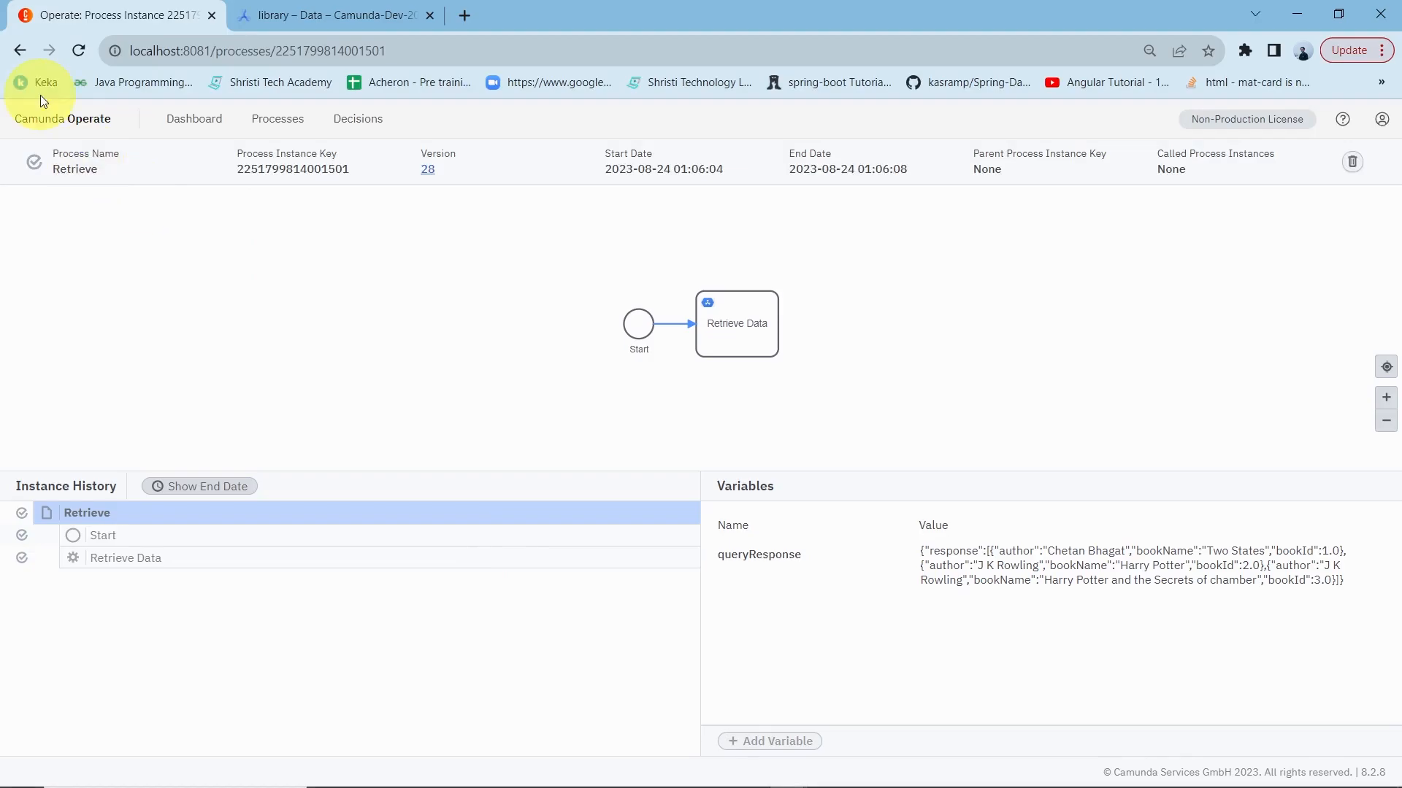
Step: Refresh the Retrieve process instances in Operate and open the newest one to inspect its queryResponse variable
left_click(67, 120)
left_click(307, 361)
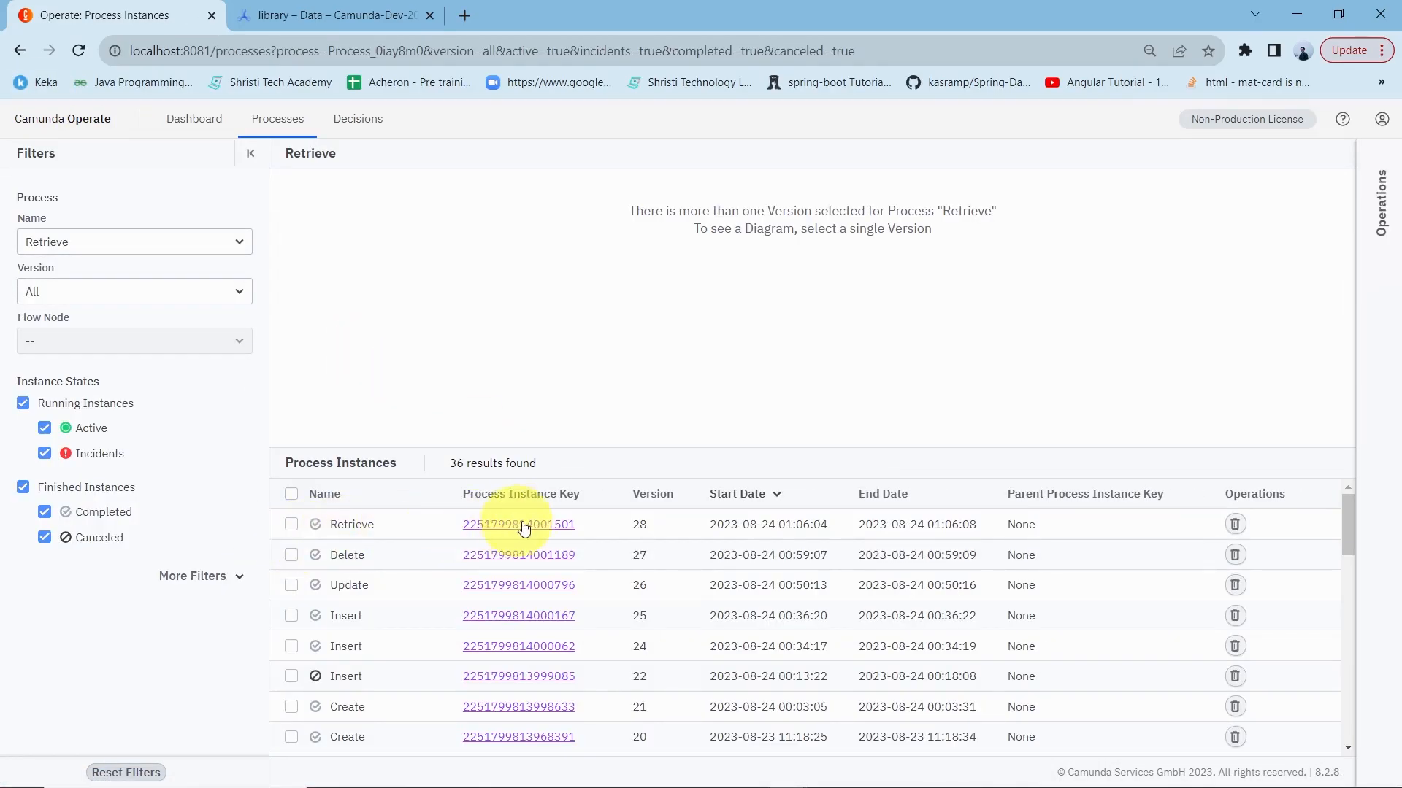
left_click(78, 50)
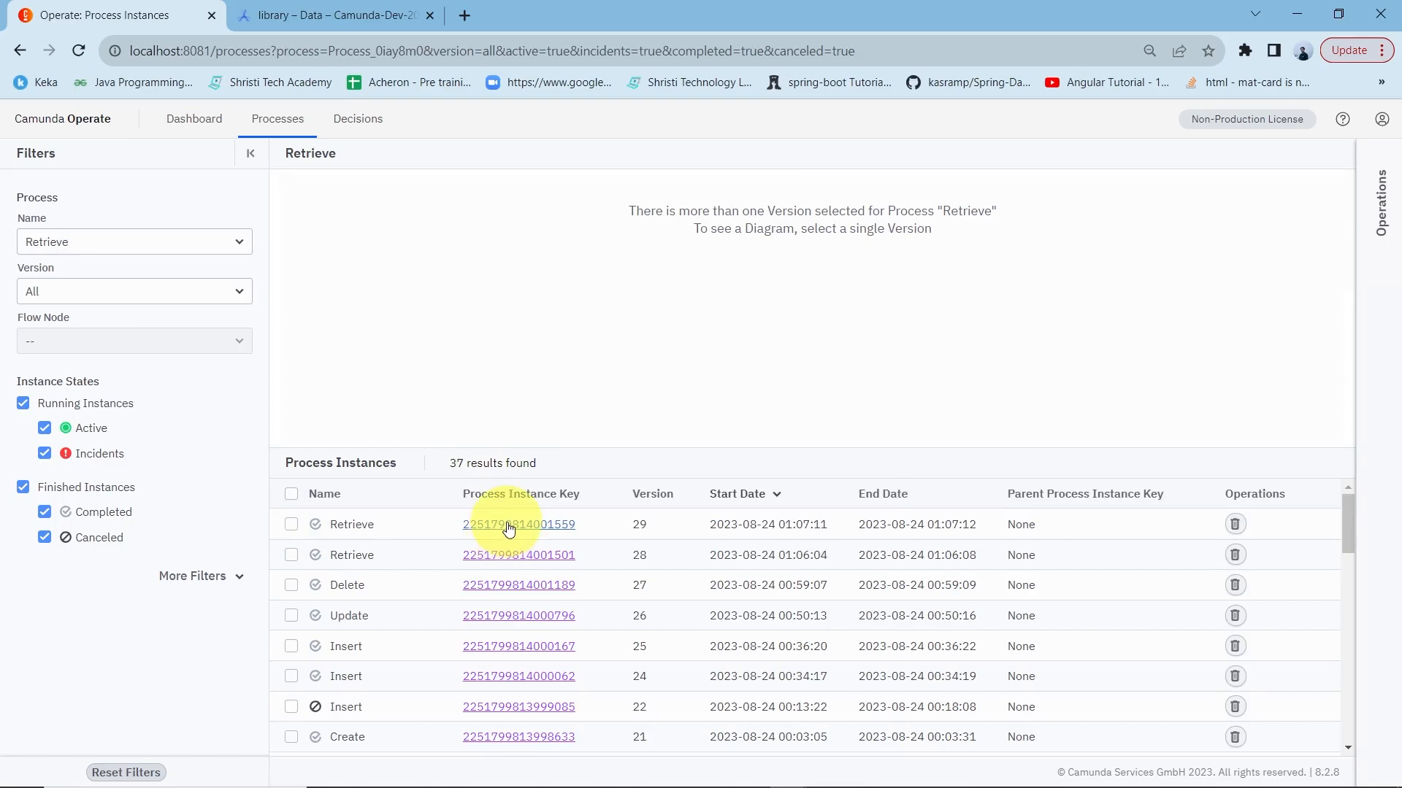
left_click(507, 526)
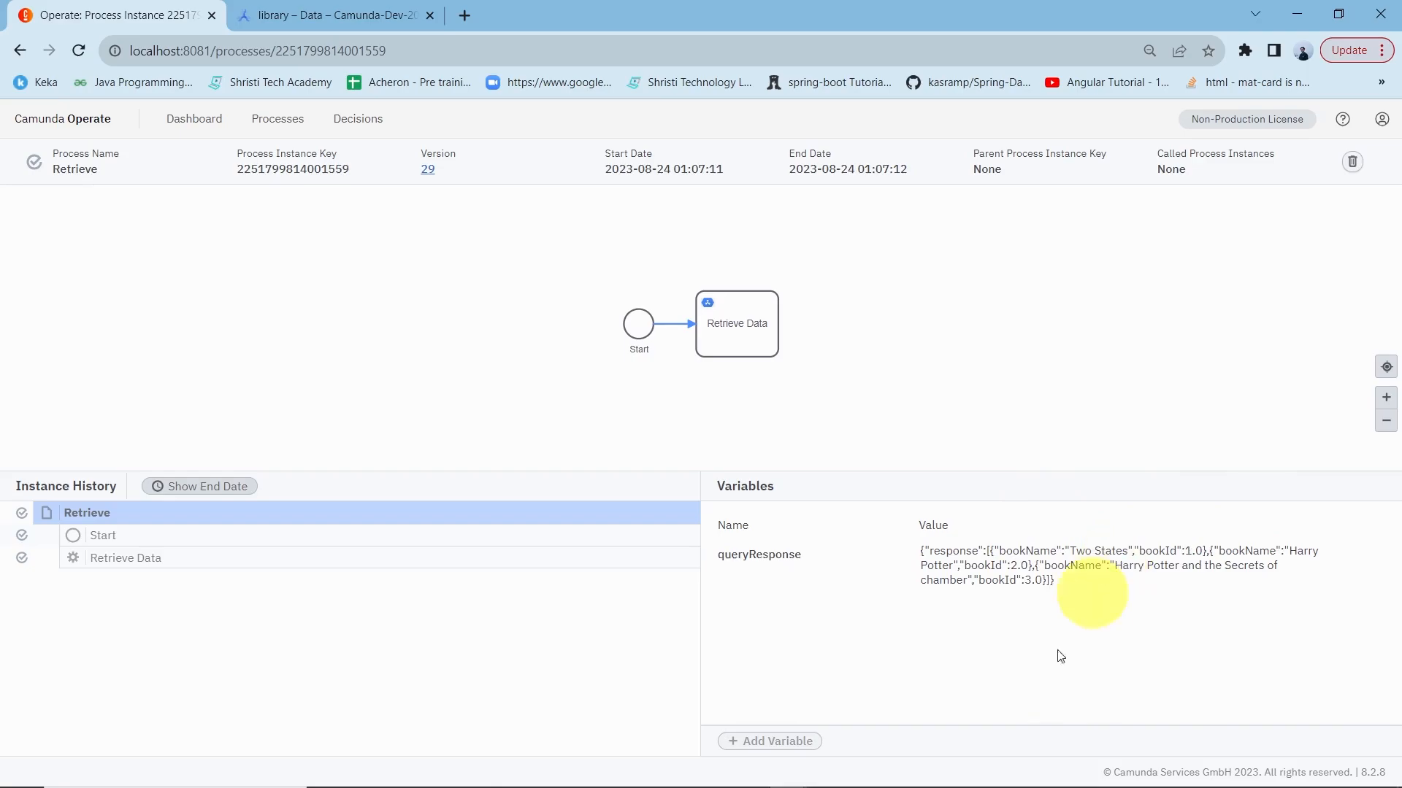
Step: Switch to Camunda Modeler, set Columns to display to All, and enter bookId as the Where column name
key("alt+Tab")
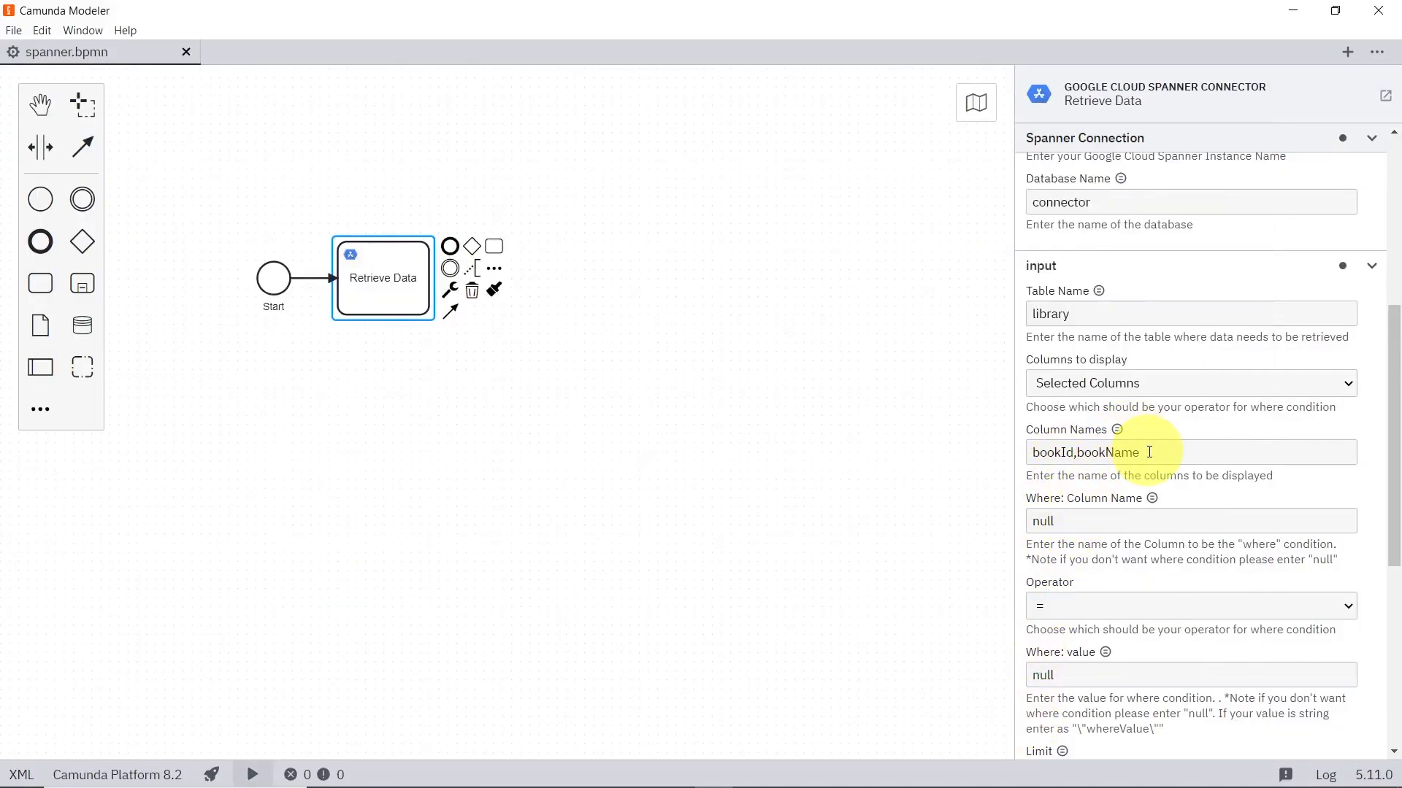
left_click(1161, 384)
left_click(1121, 407)
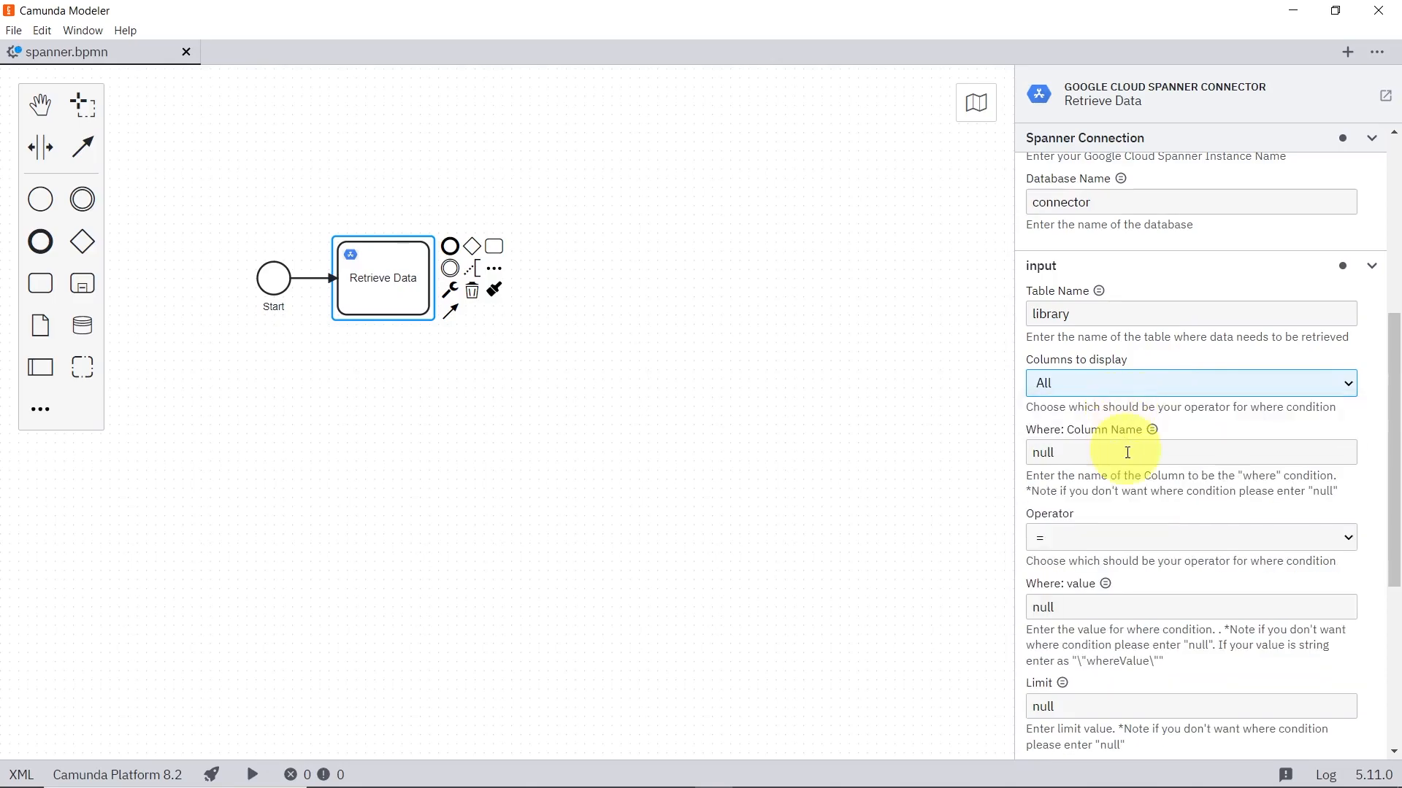
double_click(1115, 450)
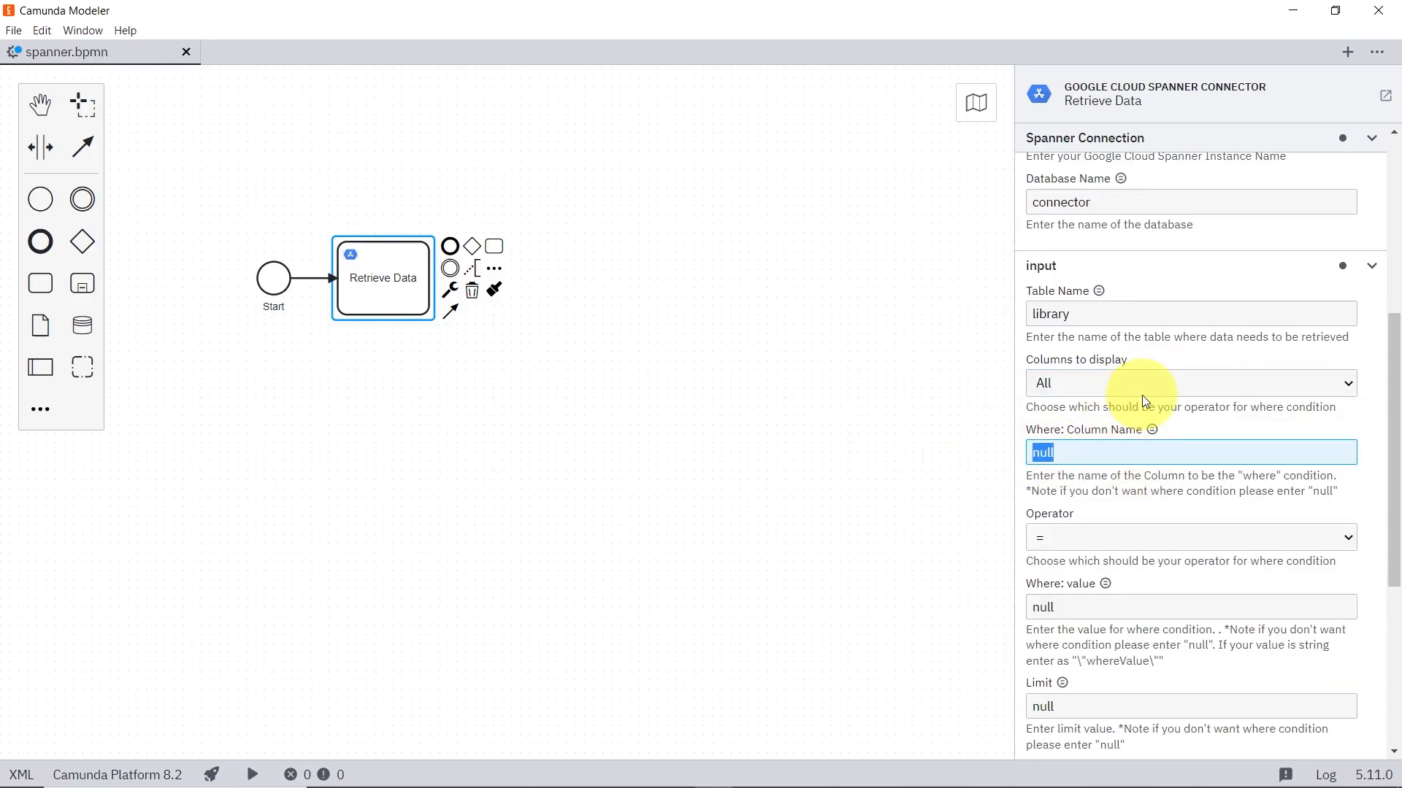
type("bookId")
Step: Complete the where condition with operator < and value 3, and start a new process instance
scroll(1140, 401, "up", 1)
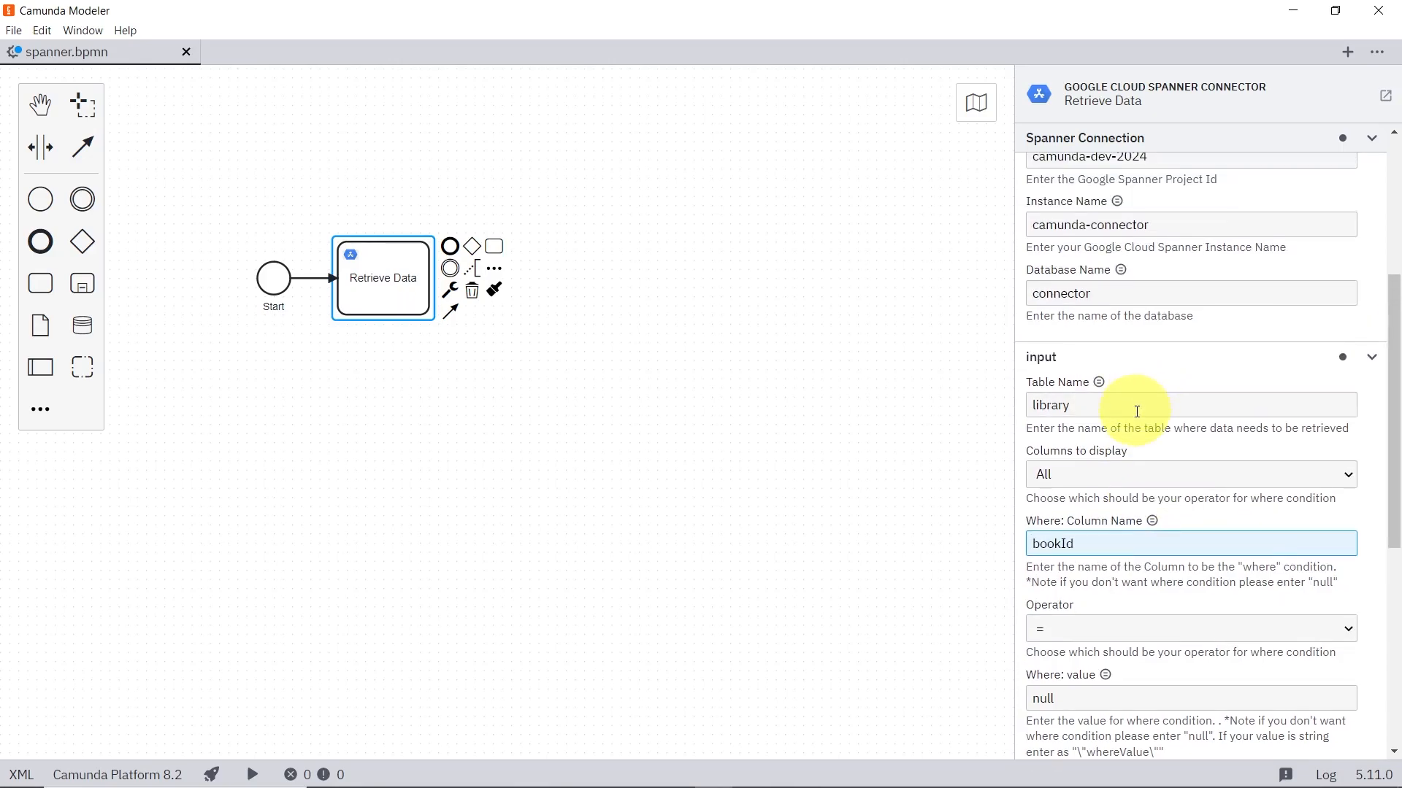
scroll(1135, 406, "down", 3)
left_click(1182, 355)
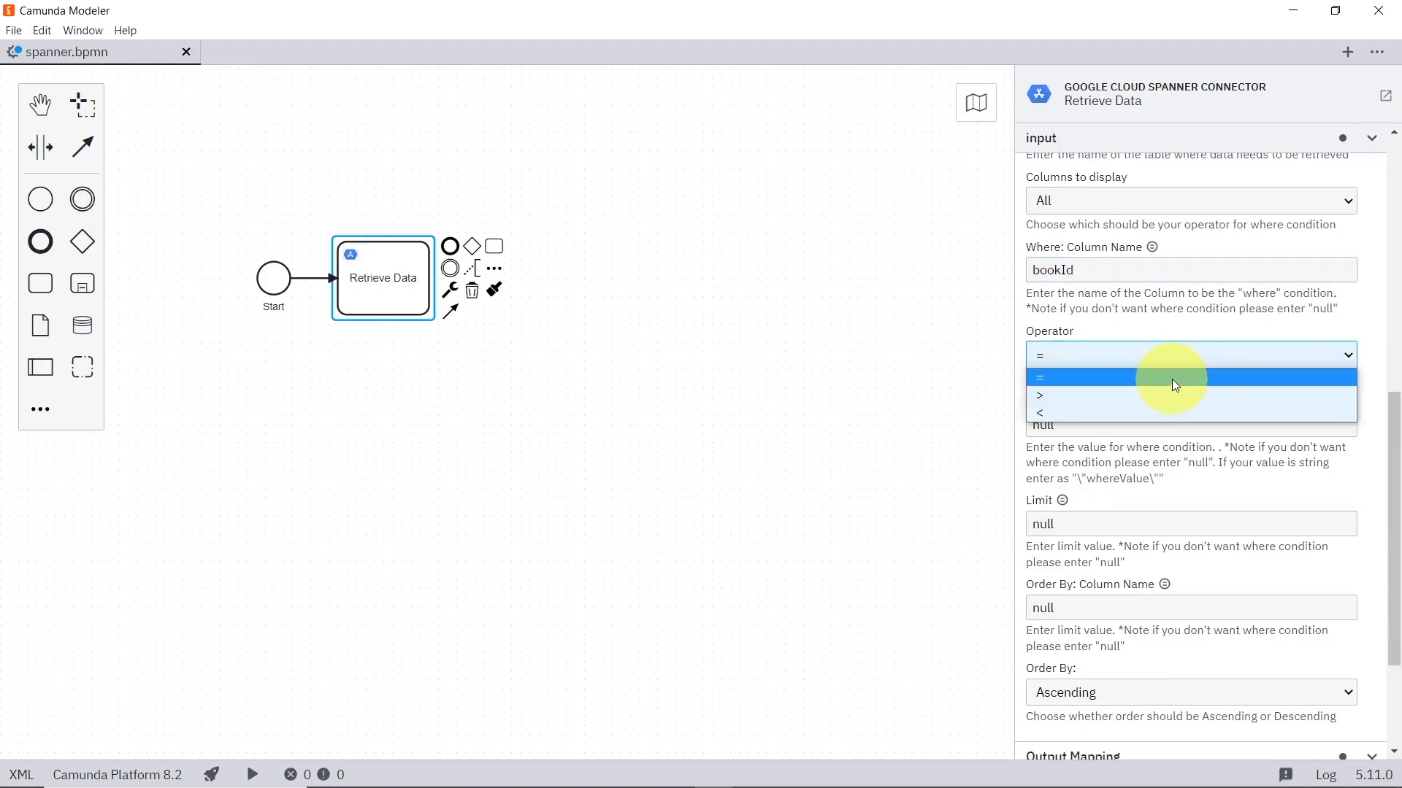
left_click(1162, 411)
left_click(1116, 425)
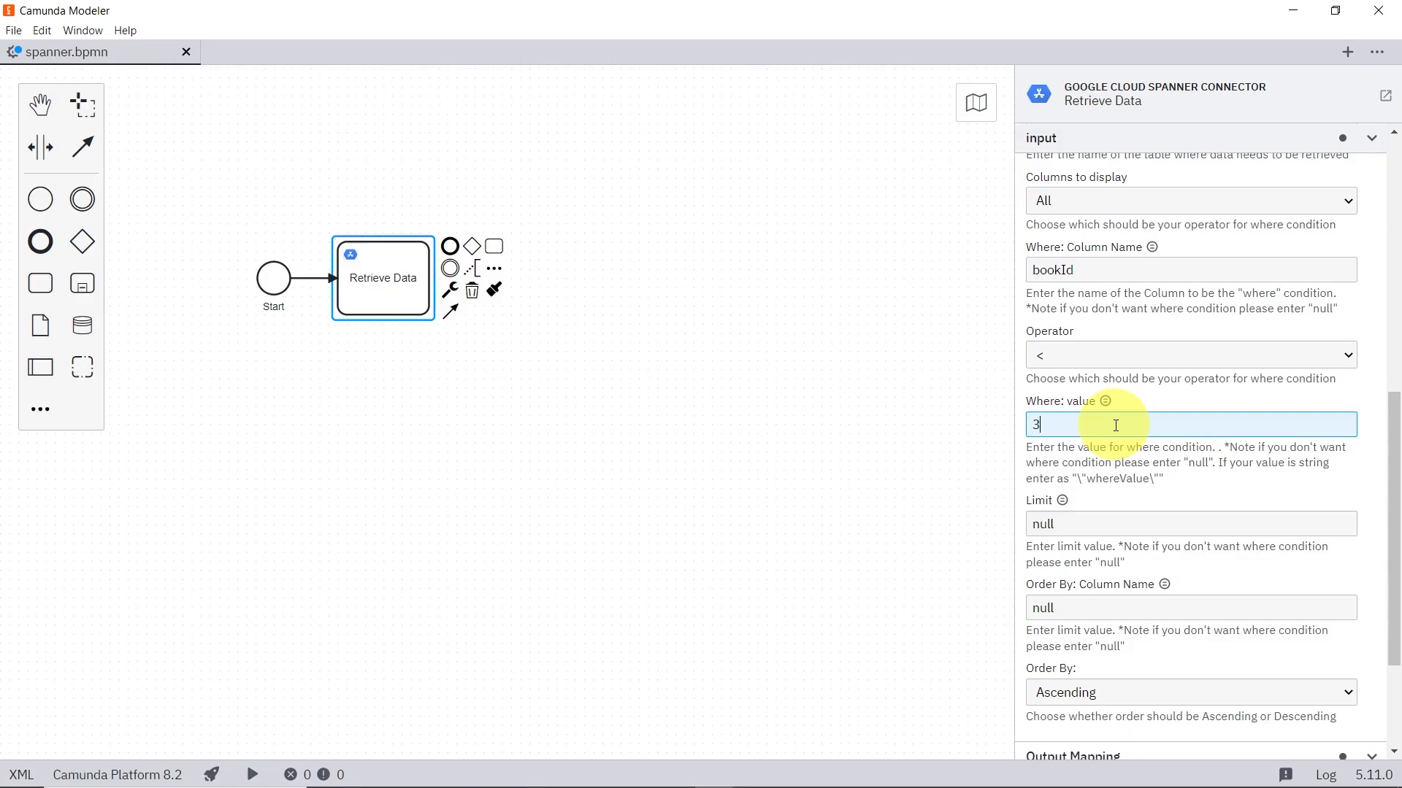
left_click(253, 775)
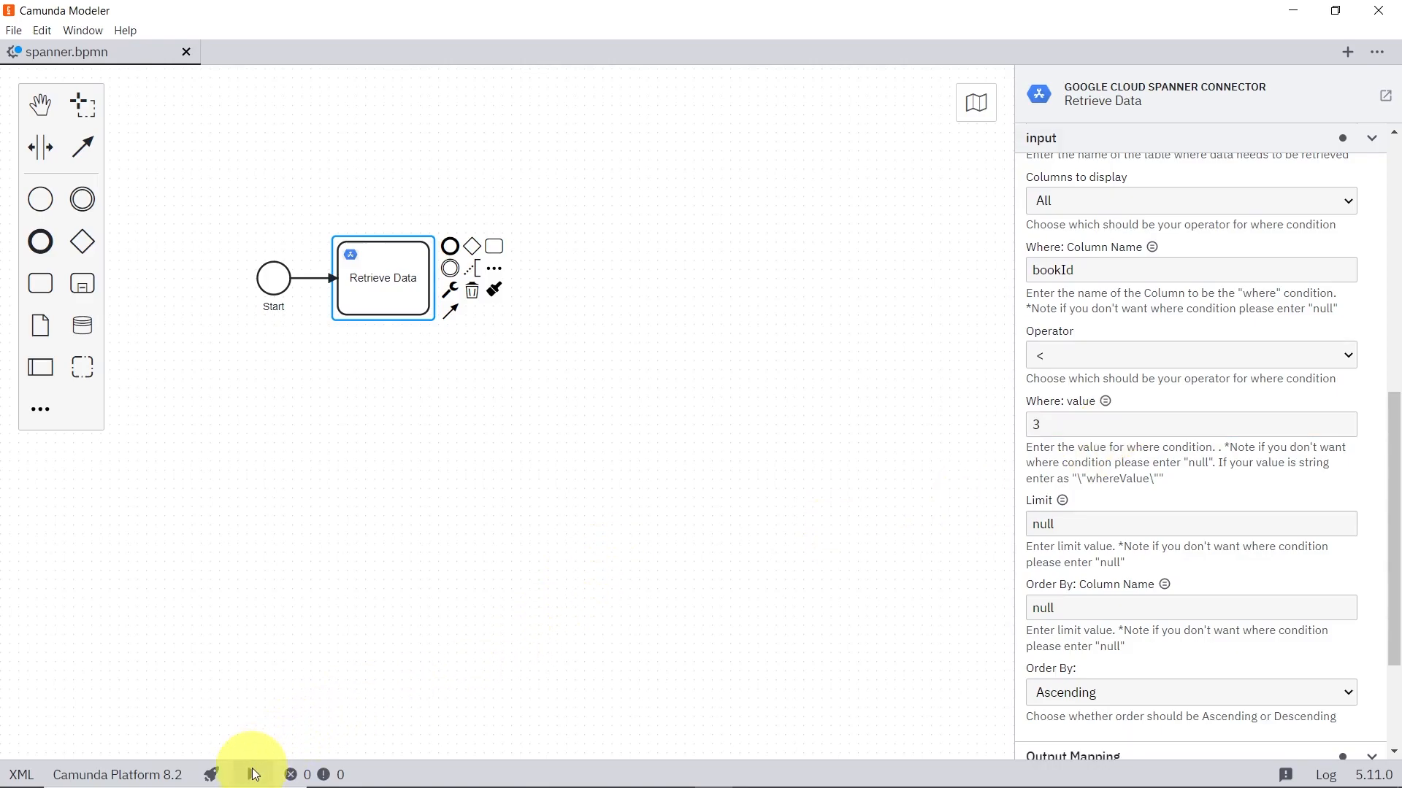
left_click(369, 732)
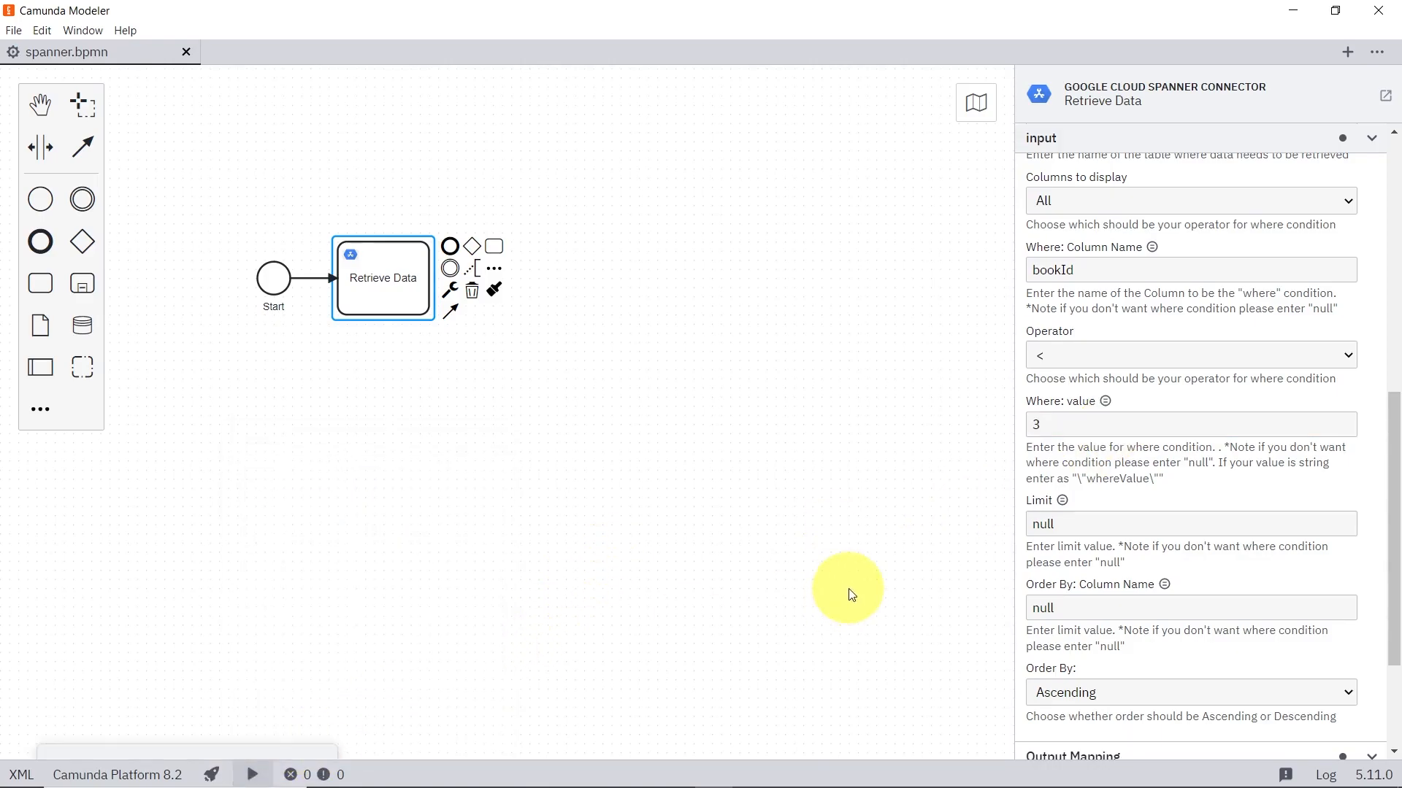
Step: Switch to Camunda Operate, refresh the dashboard, and open the running Retrieve instance to inspect the filtered queryResponse
key("alt+Tab")
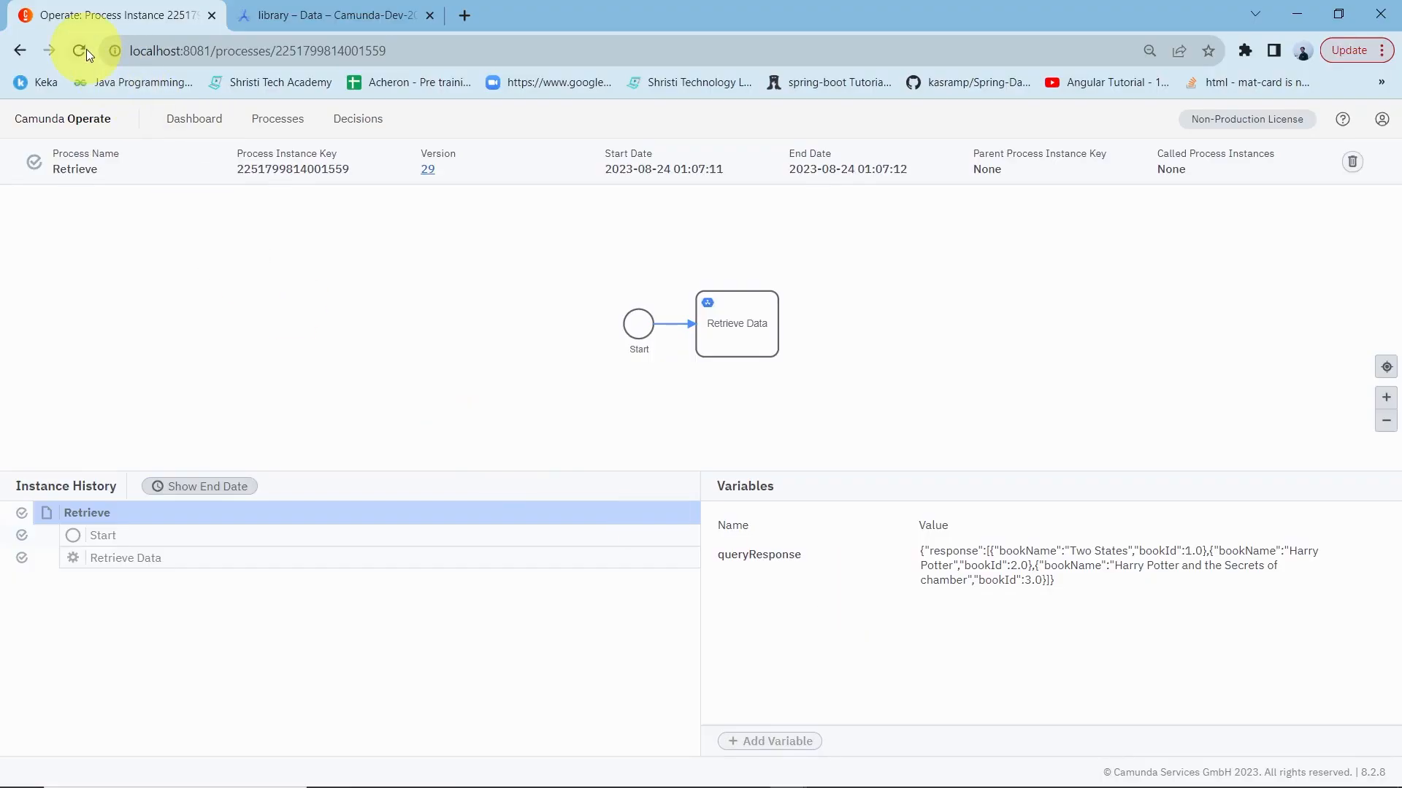
left_click(74, 119)
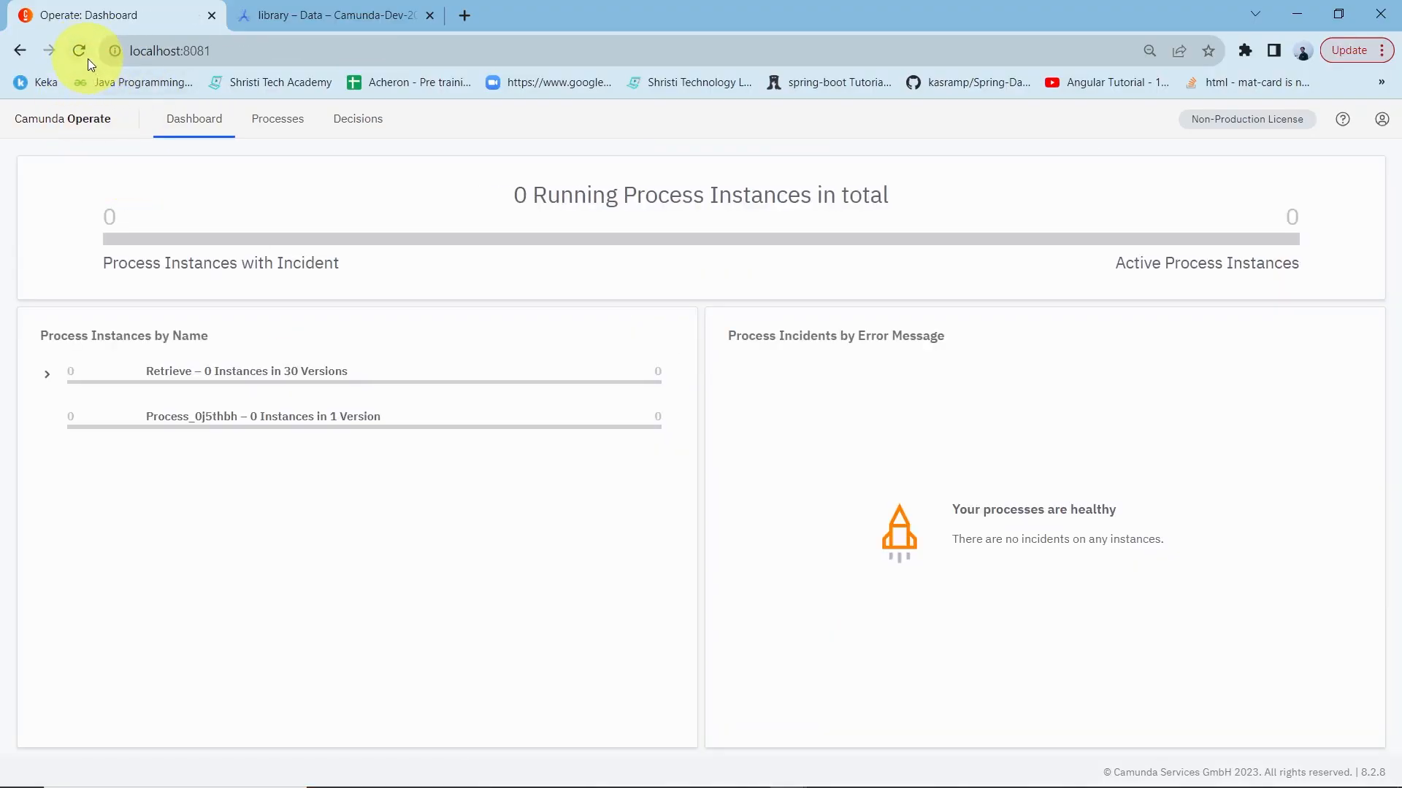
left_click(80, 51)
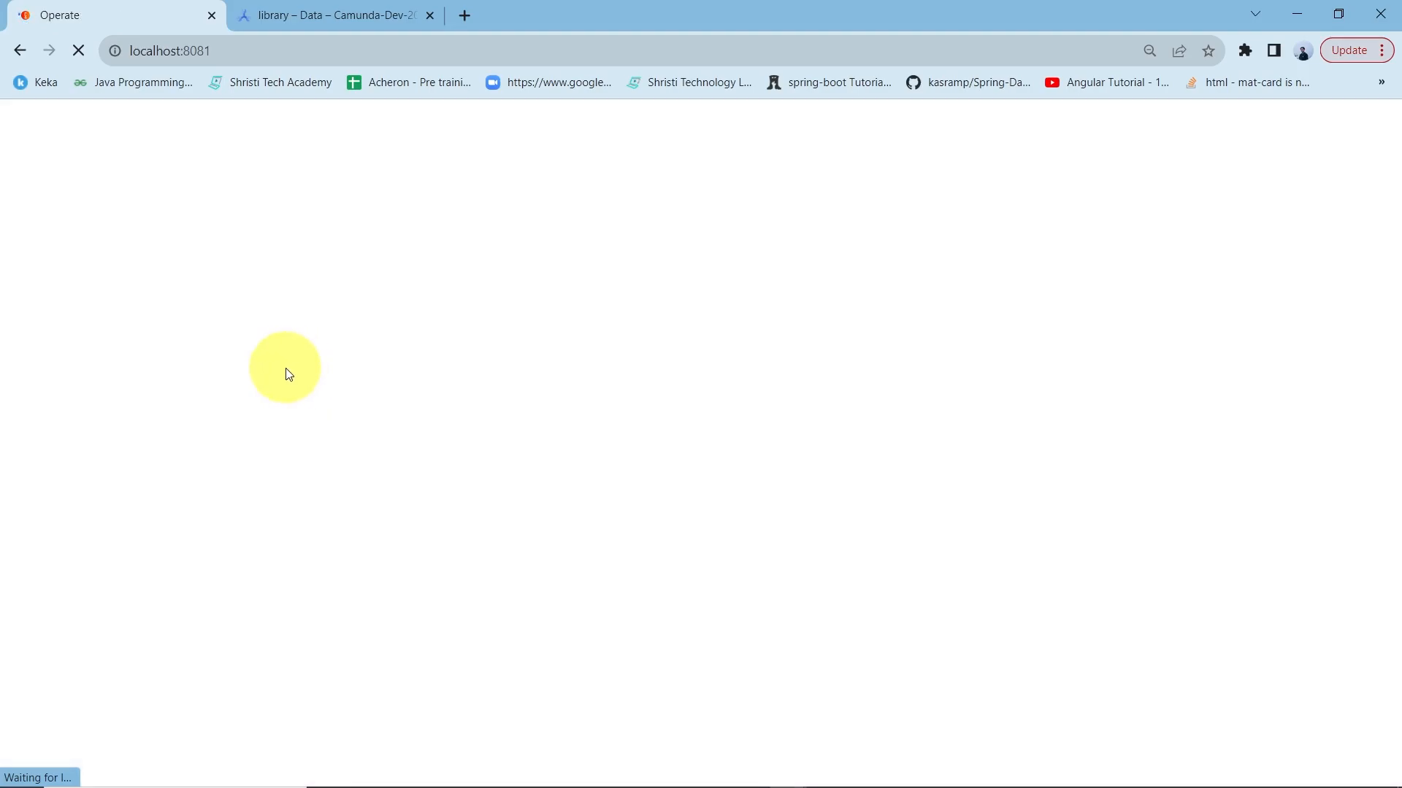
left_click(346, 372)
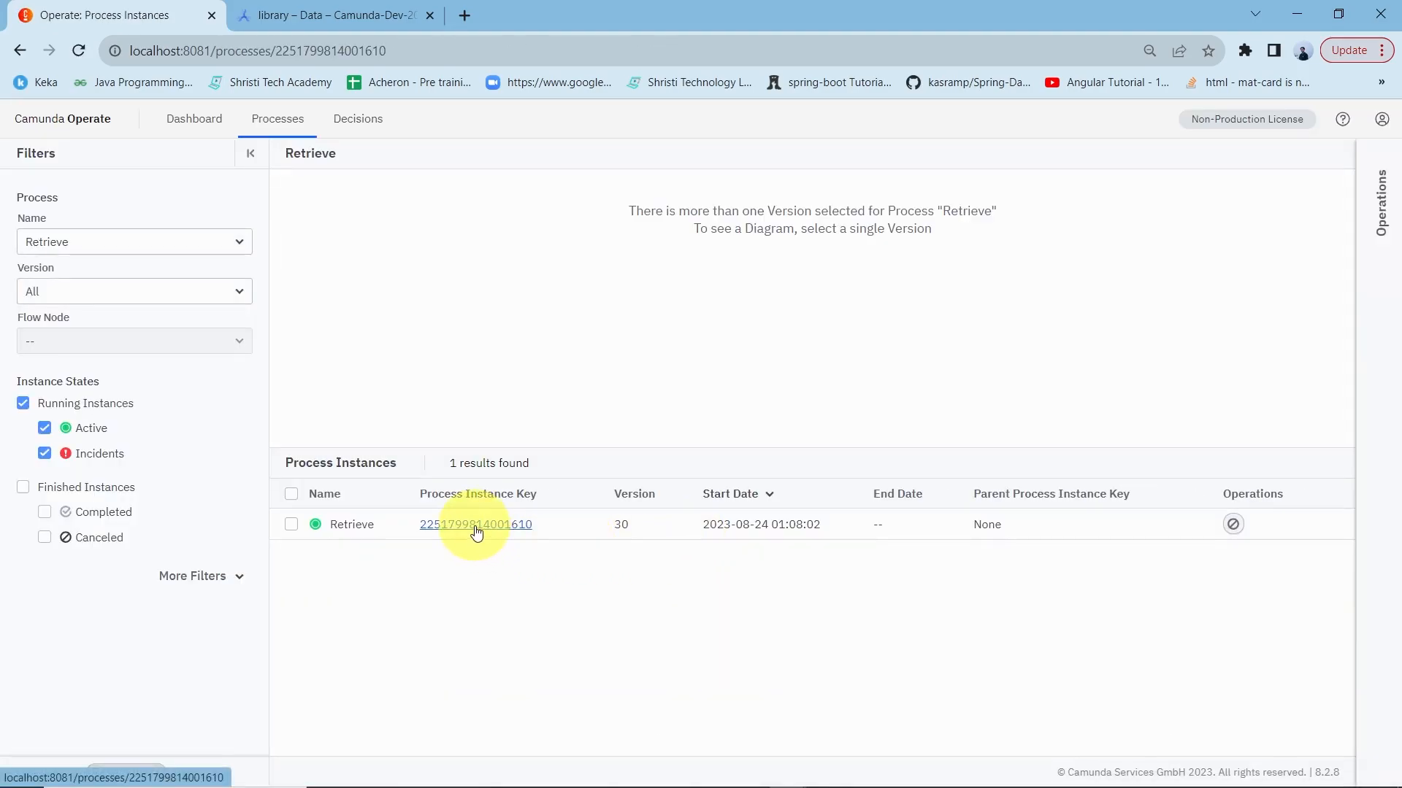
left_click(475, 526)
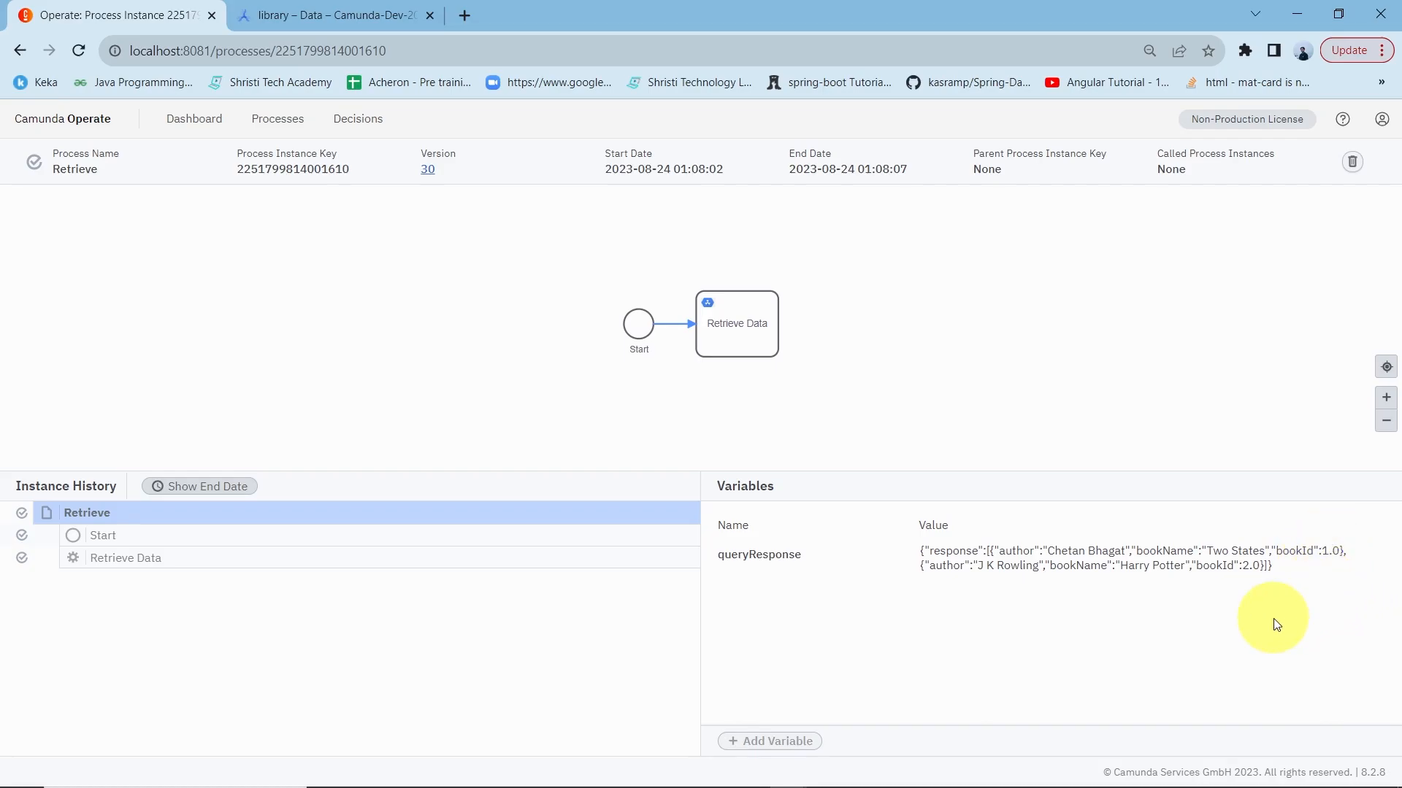
Step: Return to Camunda Modeler and reset the where condition to column name null, operator =, and value null
key("alt+Tab")
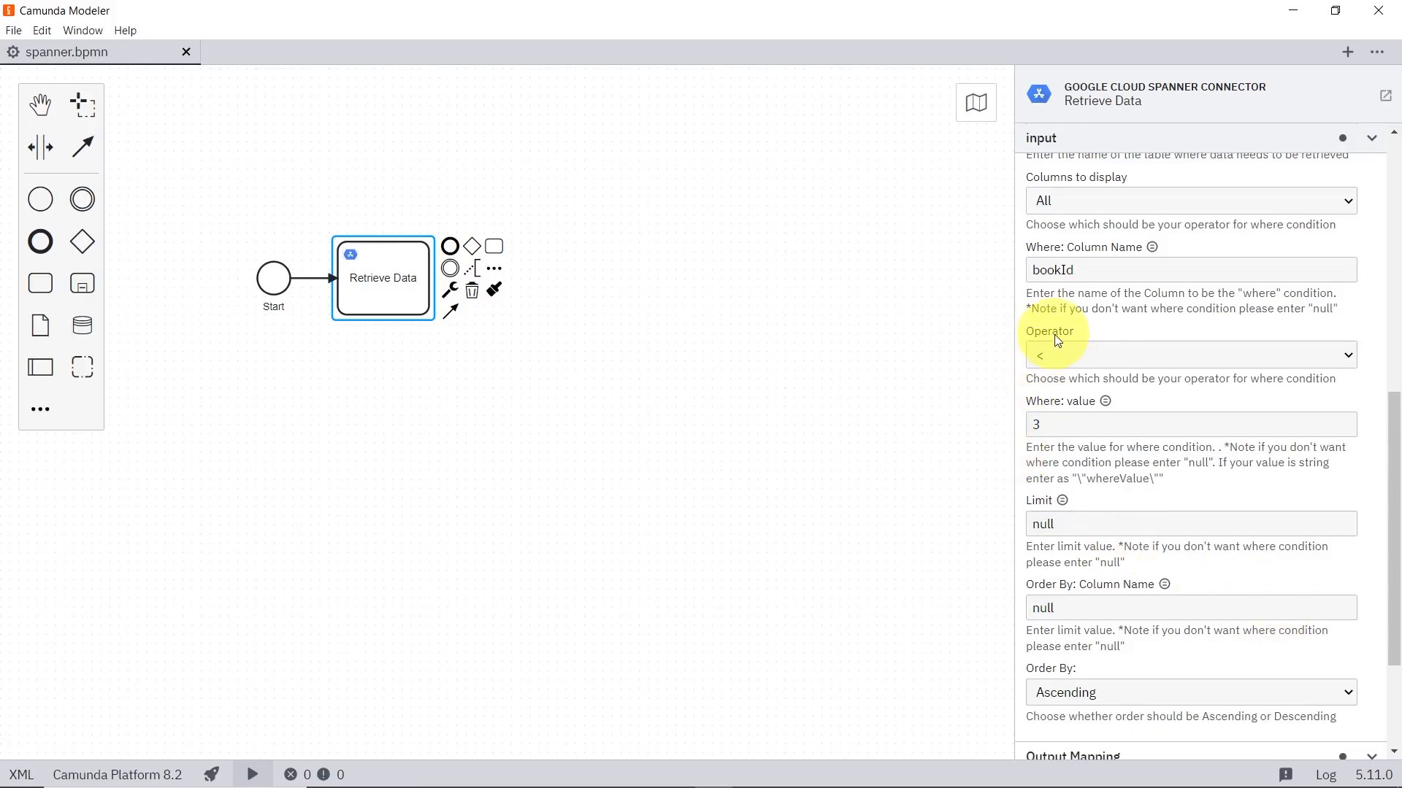
double_click(1054, 270)
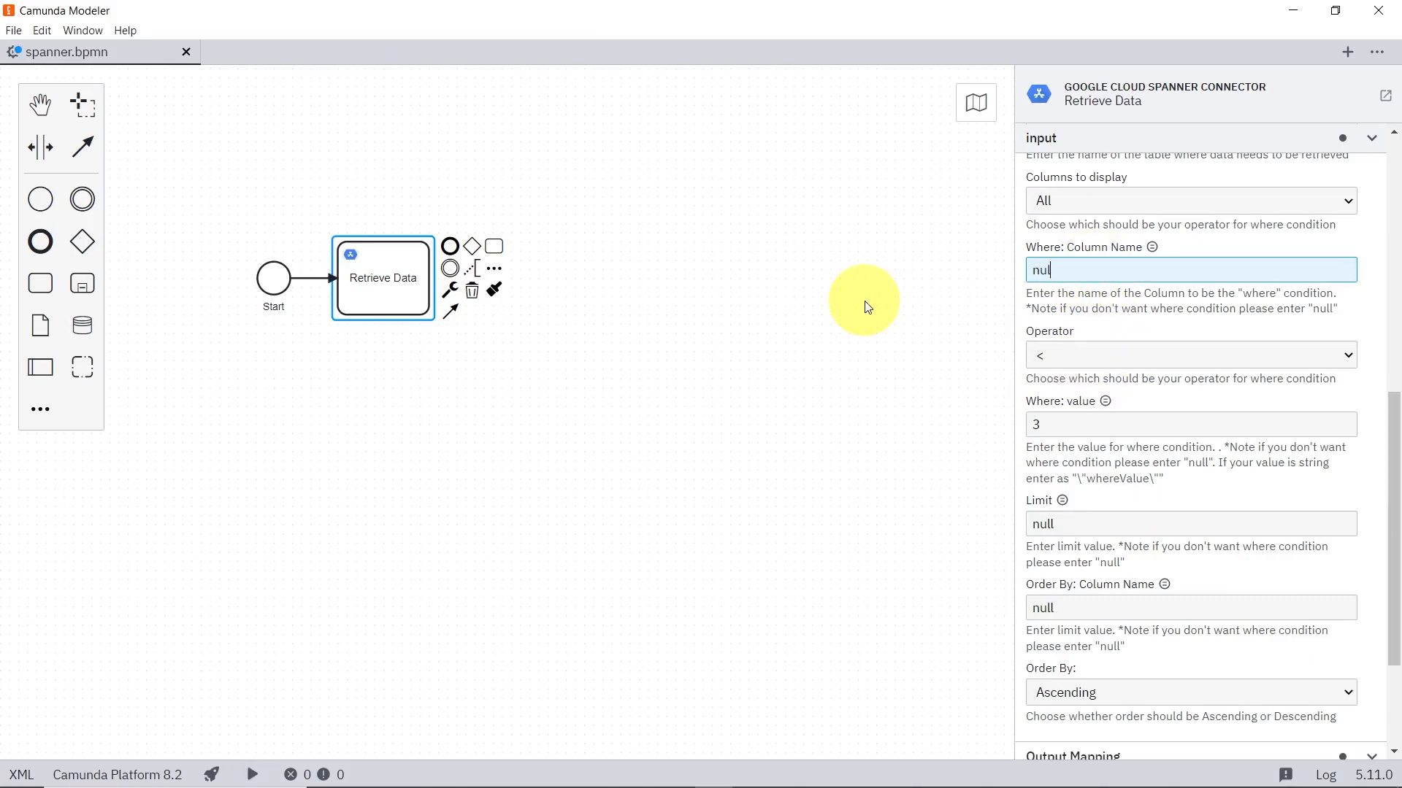
left_click(1050, 345)
left_click(1070, 385)
left_click_drag(1069, 426, 759, 426)
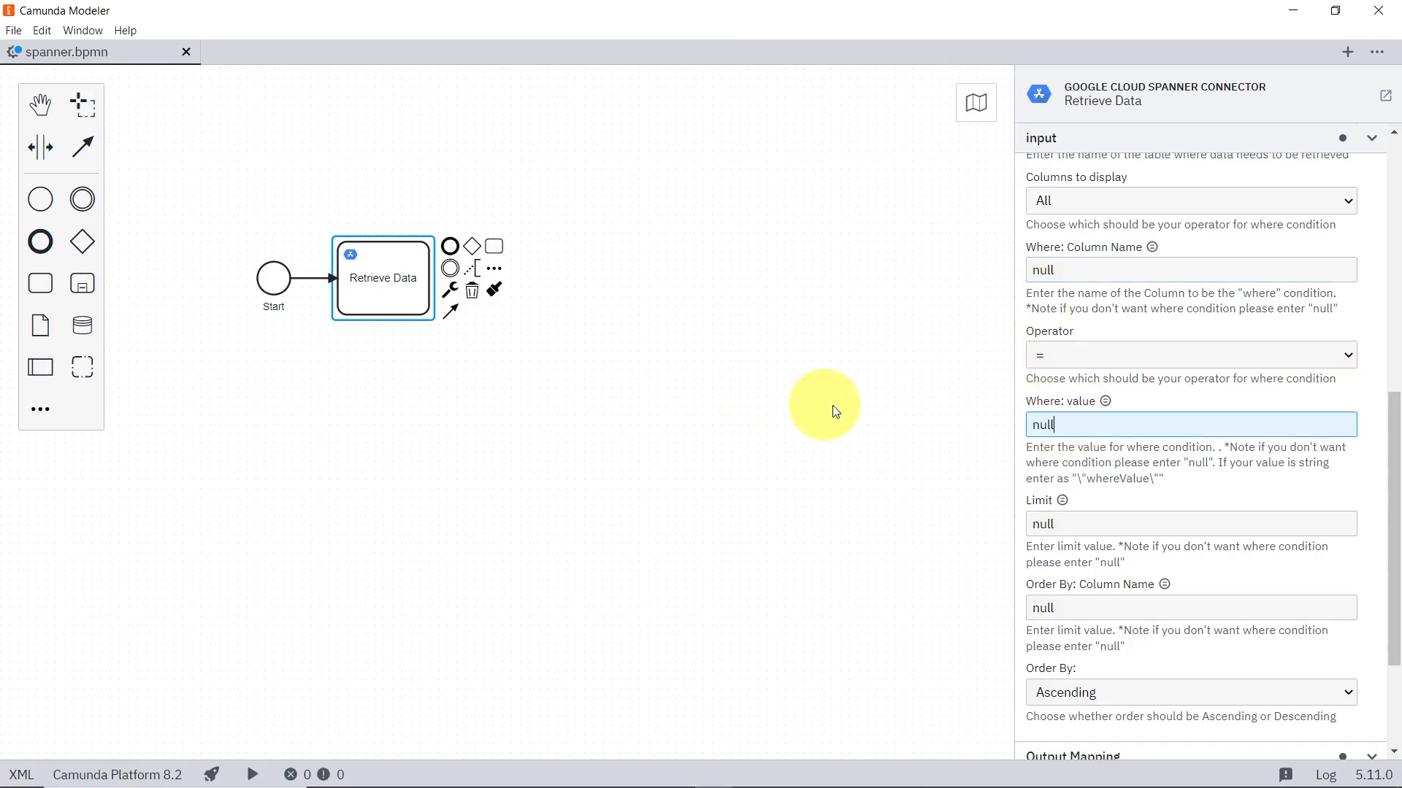
Step: Set the Retrieve Data task's Limit to 1 and start a new process instance
left_click_drag(1081, 524, 983, 522)
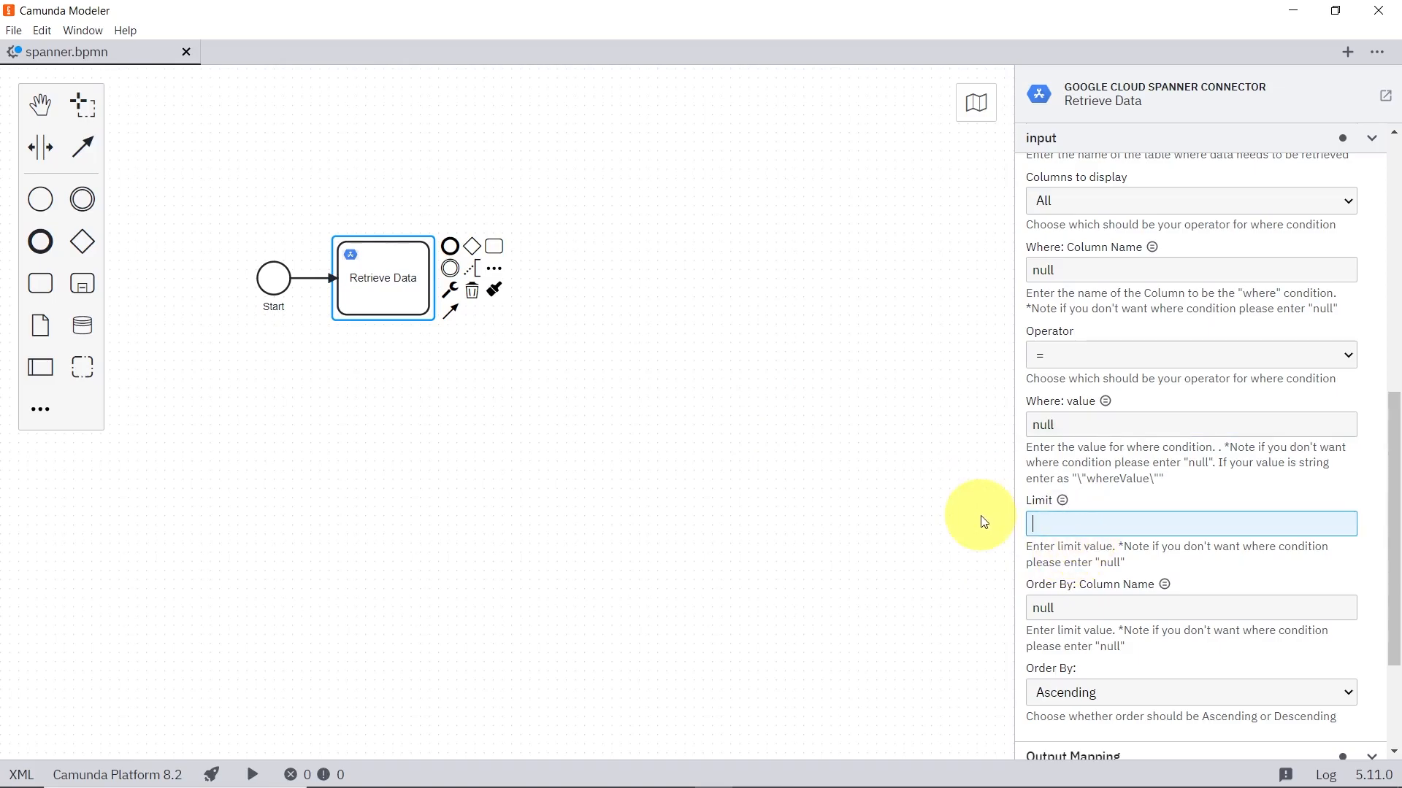
type("1")
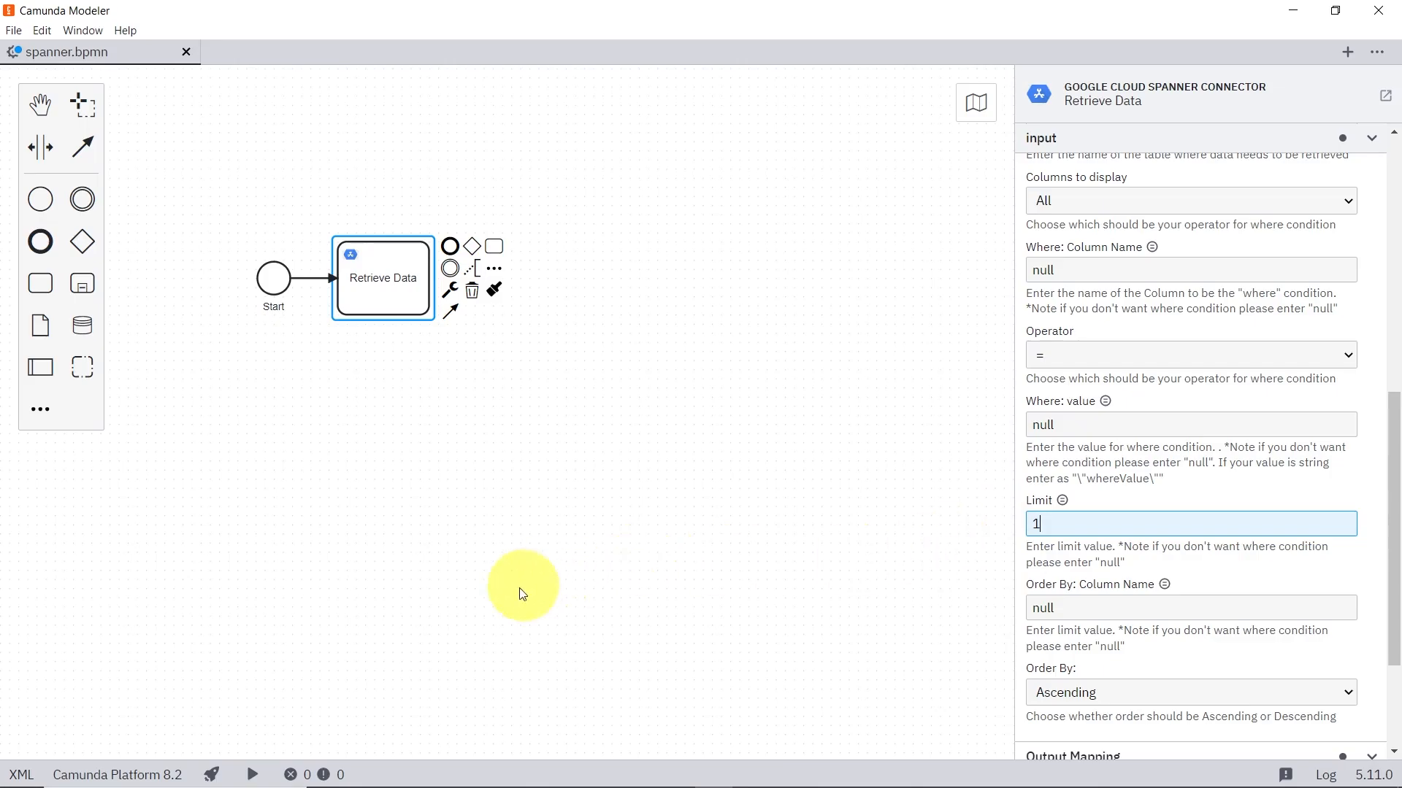
left_click(251, 774)
key("Return")
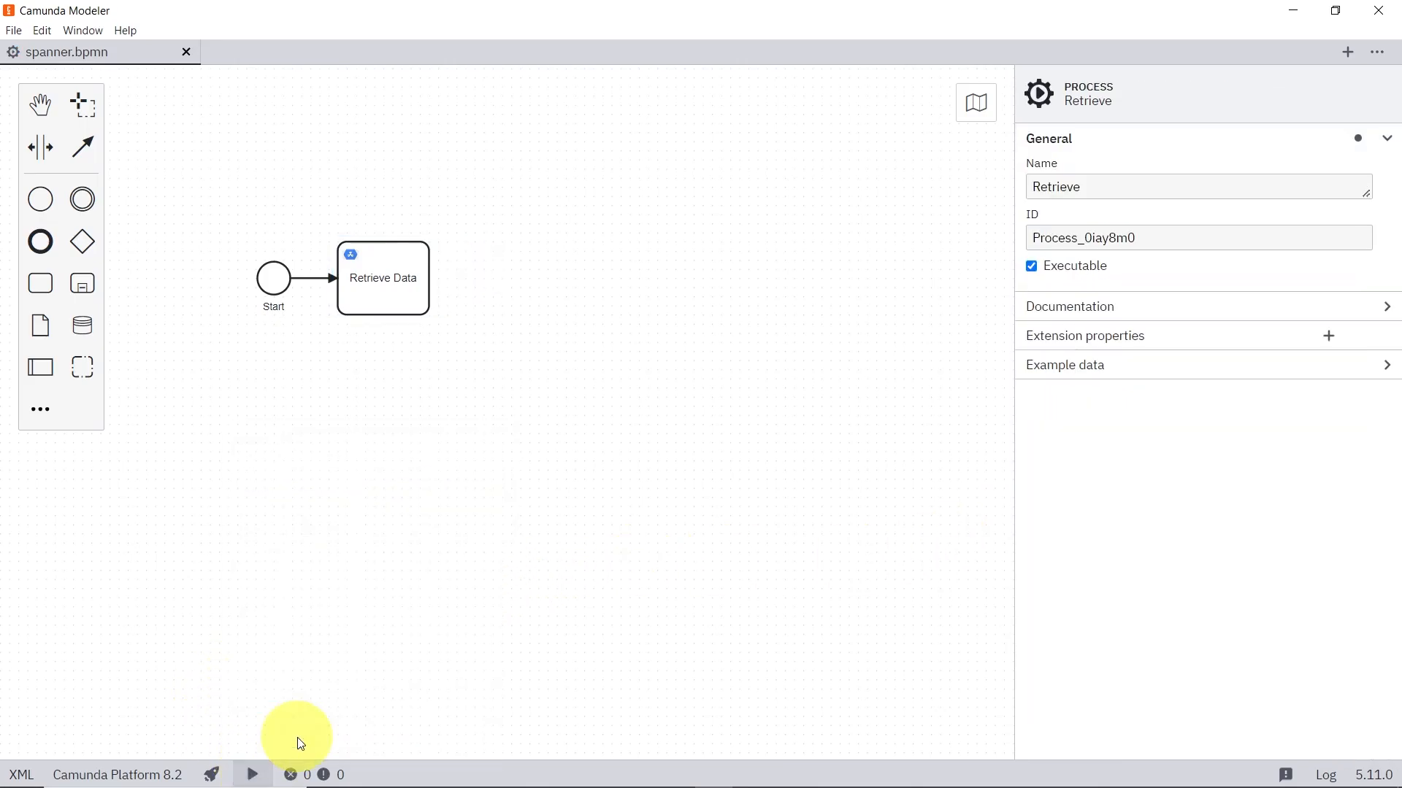
Step: Switch to Camunda Operate and open the newest Retrieve instance to inspect the limited queryResponse
key("alt+Tab")
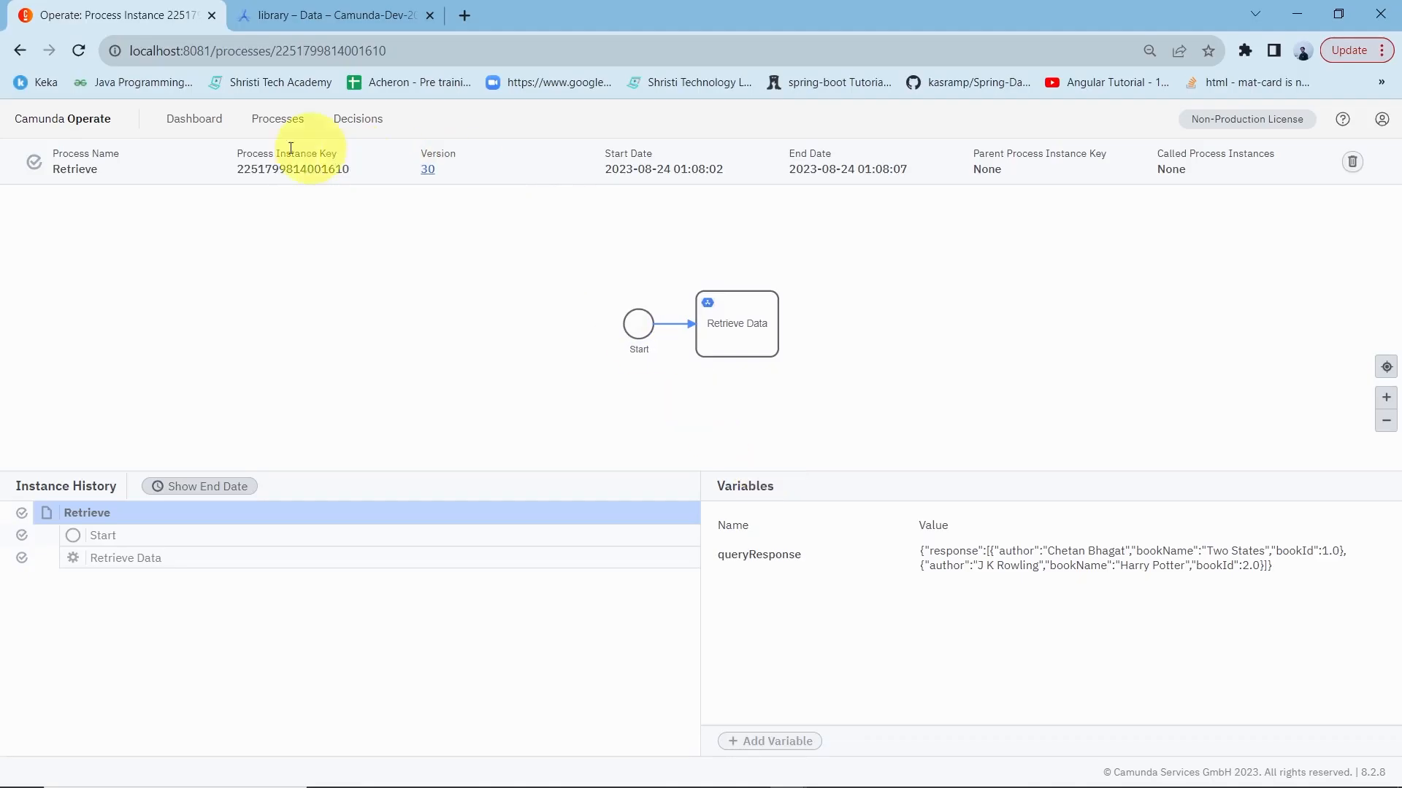
left_click(78, 50)
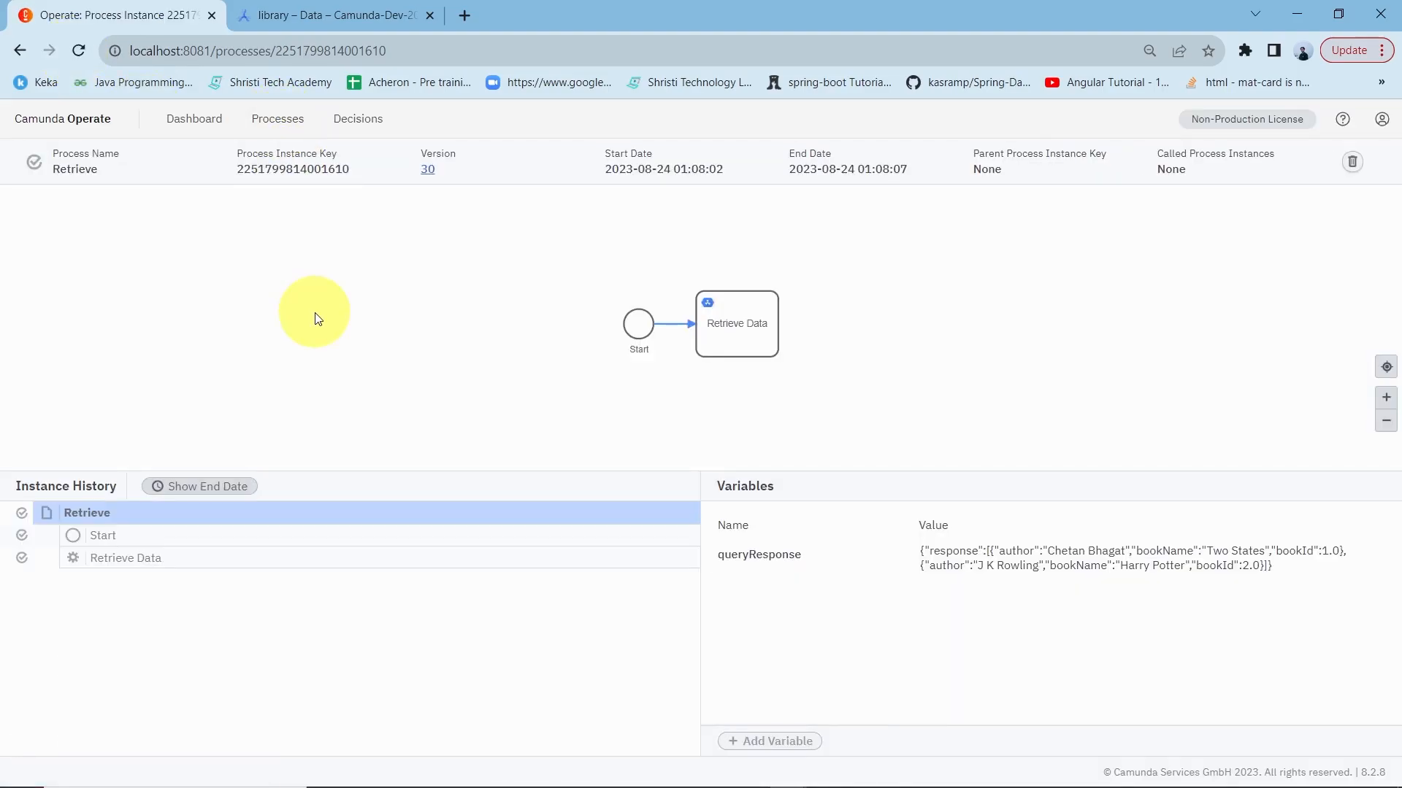
left_click(97, 138)
left_click(251, 374)
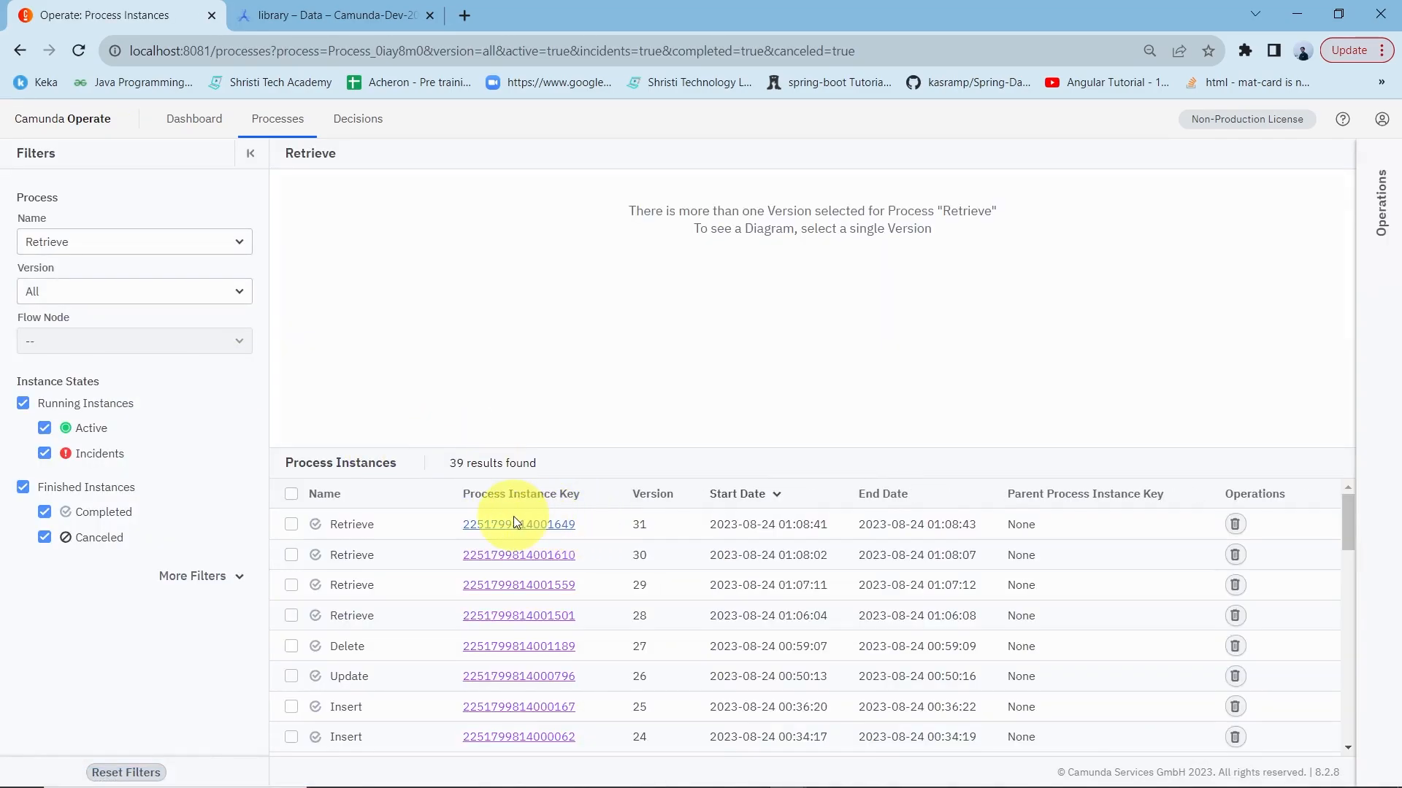
left_click(516, 524)
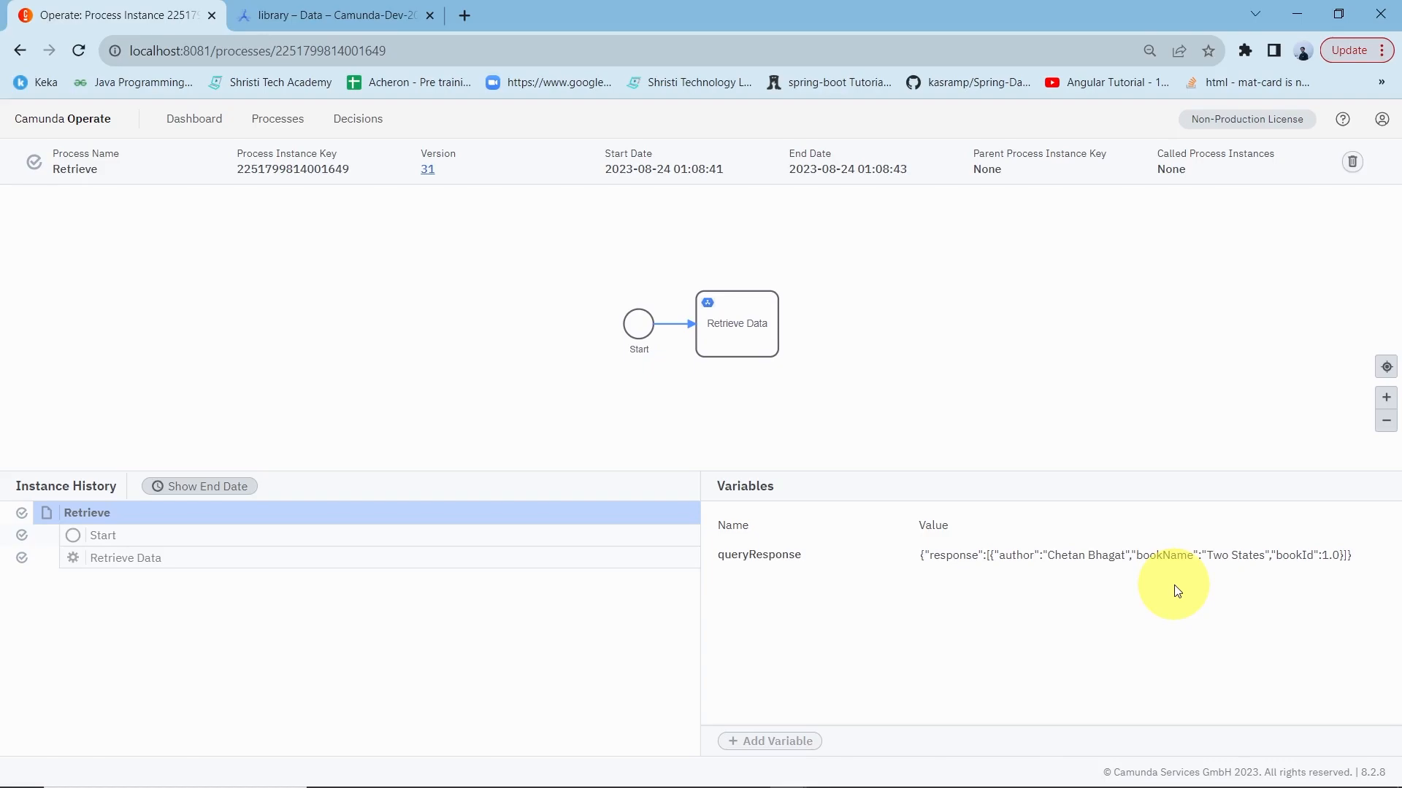
Step: Return to Camunda Modeler, select the Retrieve Data task, and reset its Limit to null
key("alt+Tab")
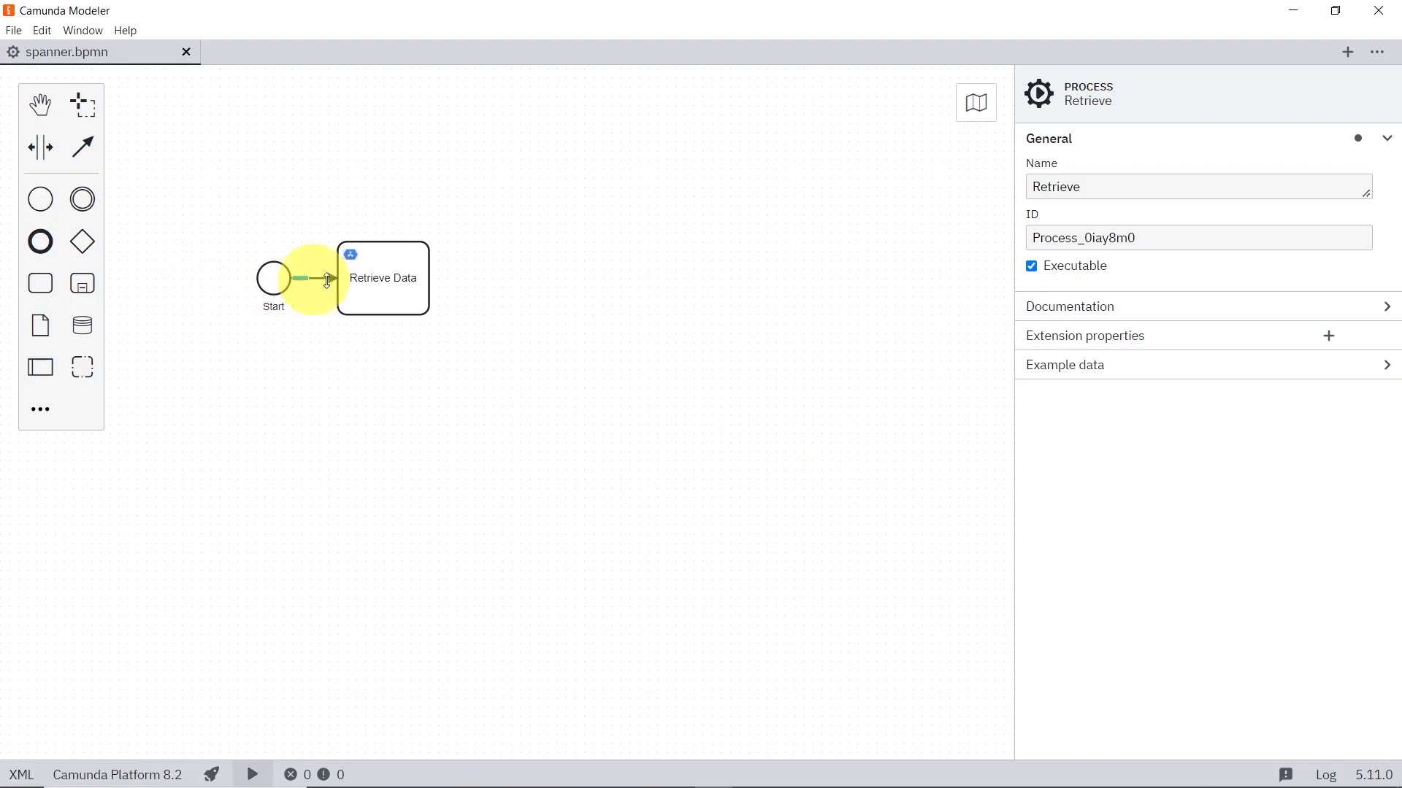
left_click(365, 277)
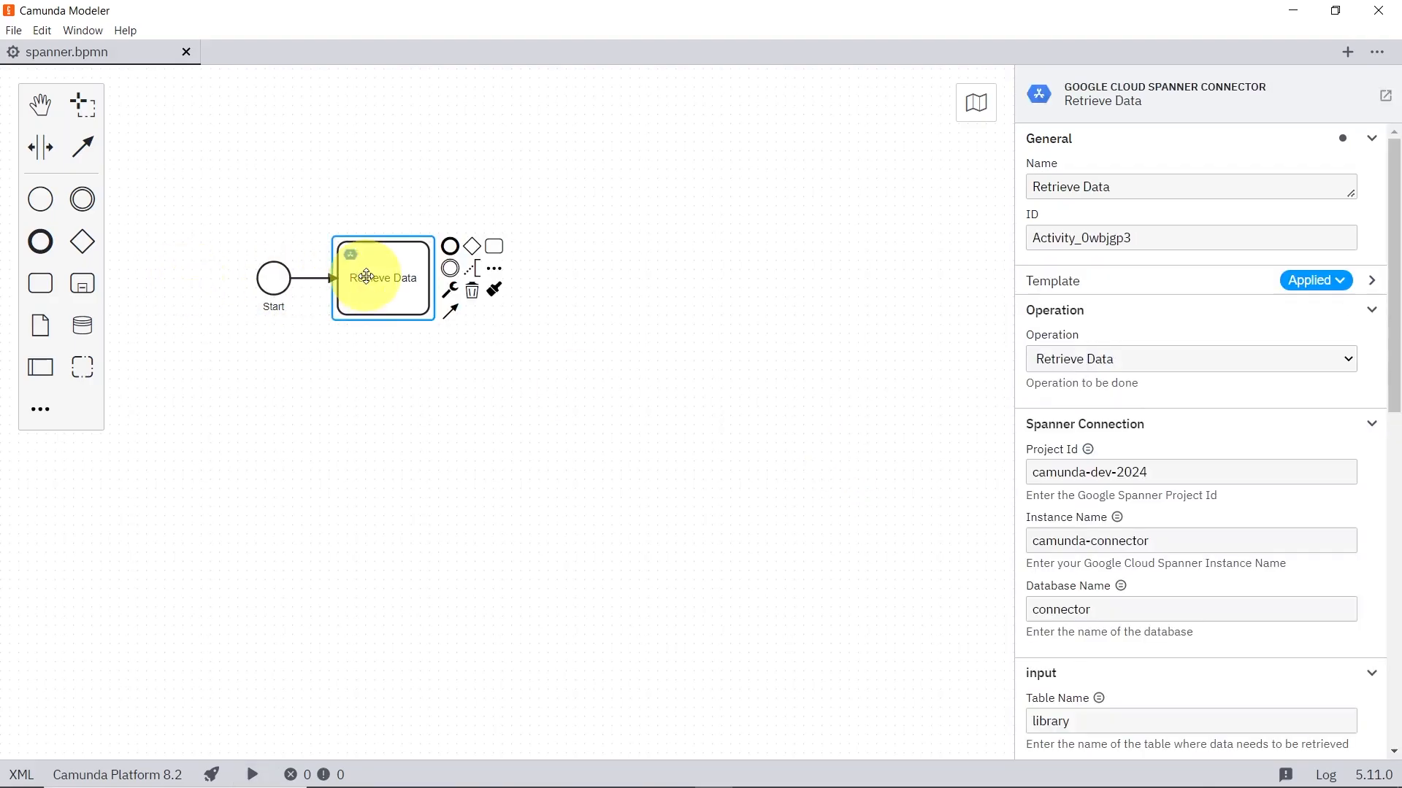
scroll(1095, 467, "down", 5)
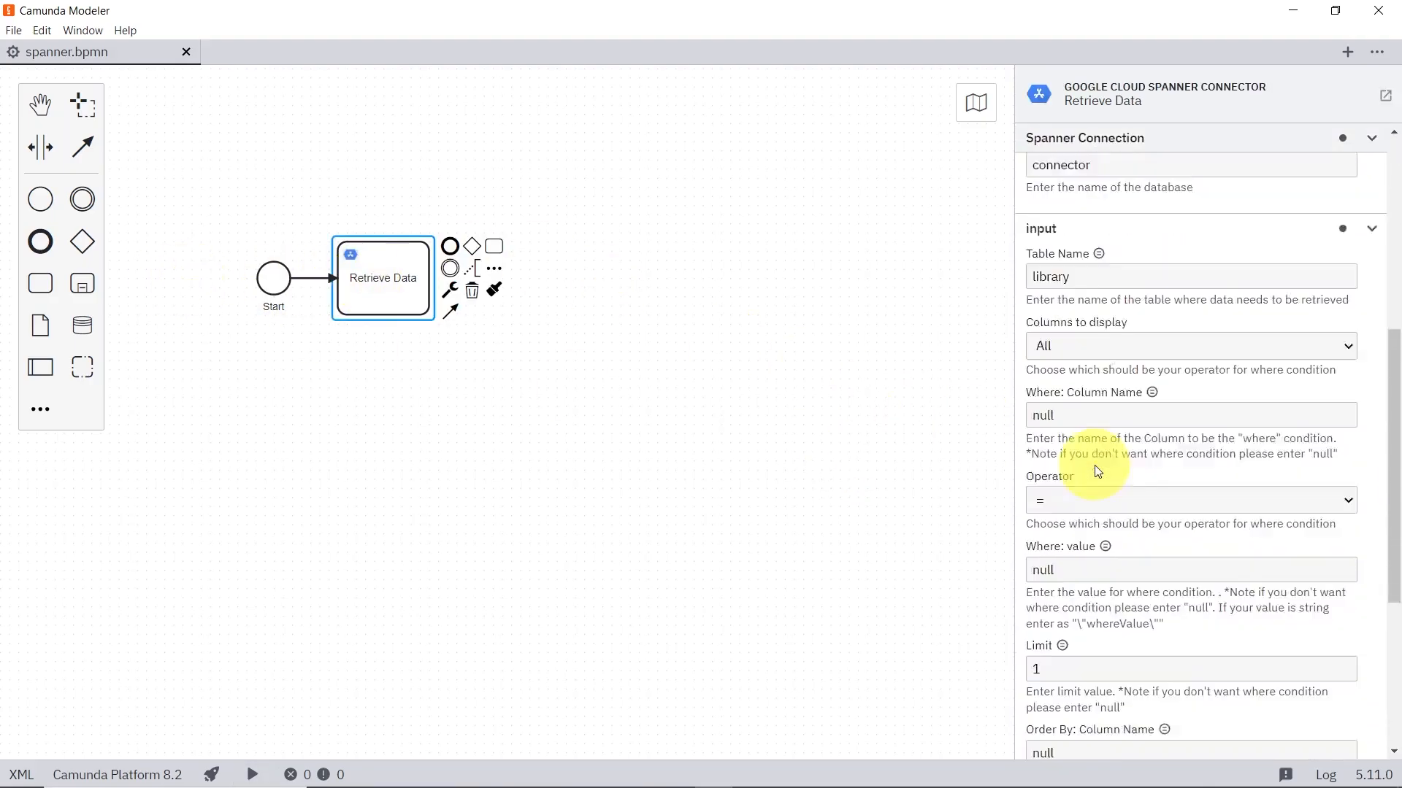
scroll(1093, 466, "down", 4)
double_click(1081, 384)
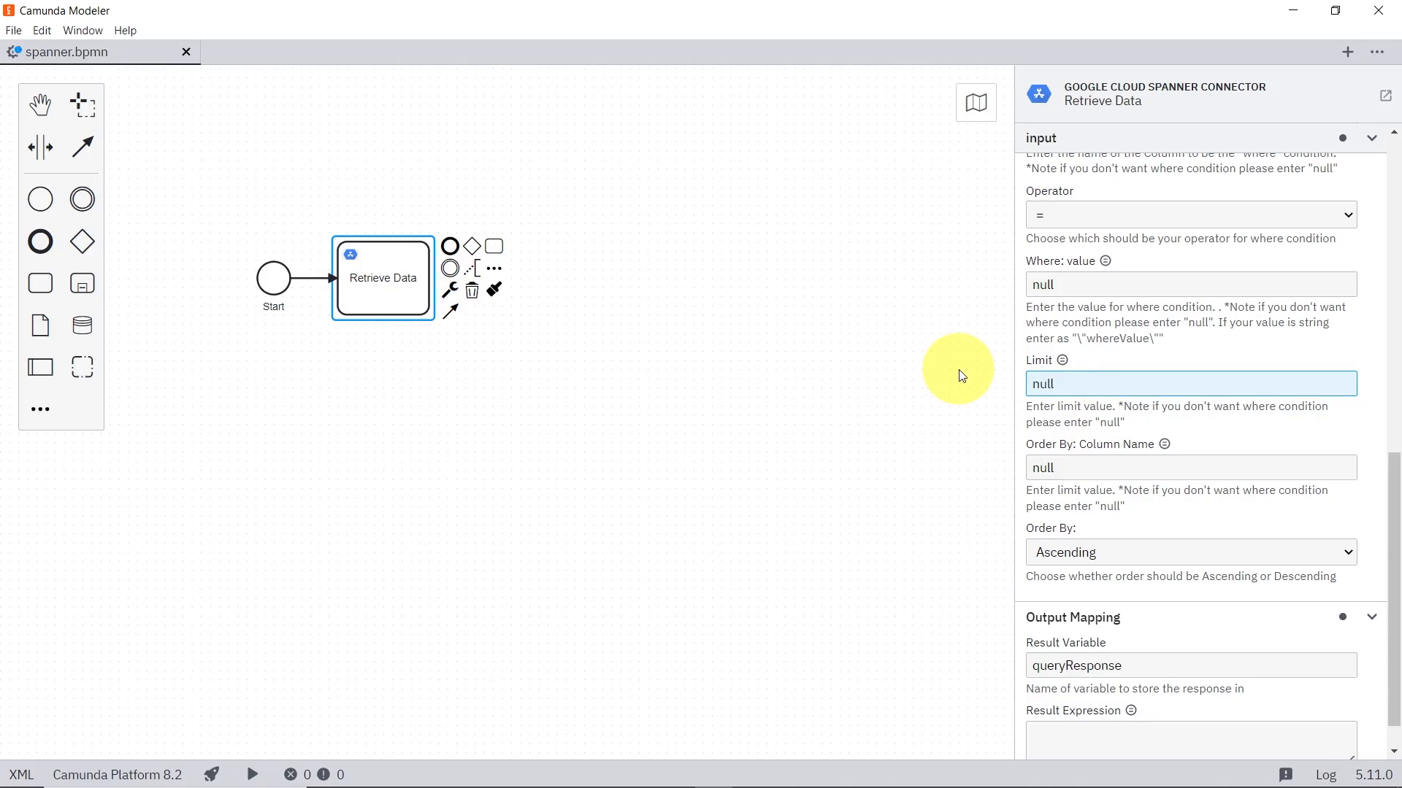
Step: Order the results by bookId in Descending order and start a new process instance
double_click(1108, 467)
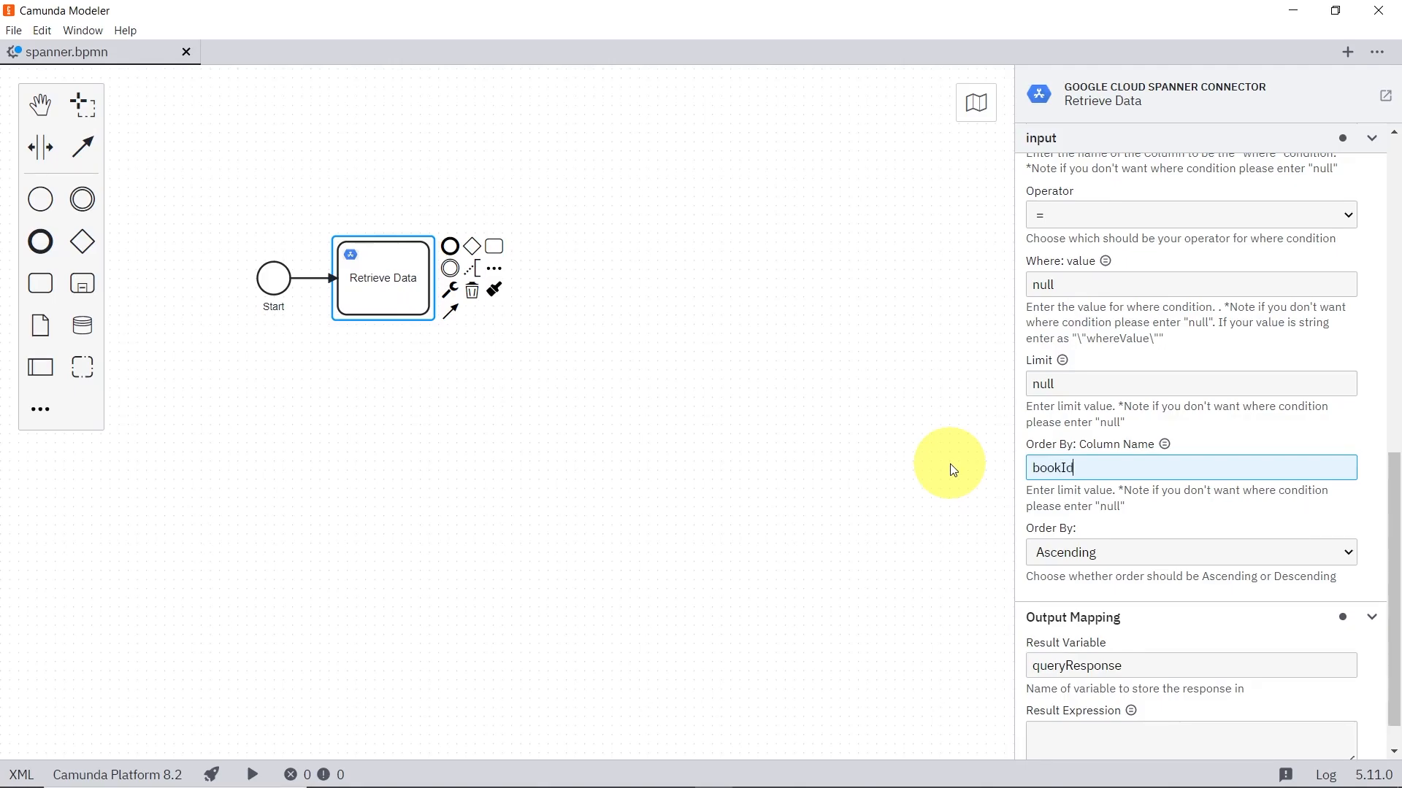
left_click(1189, 552)
left_click(1118, 588)
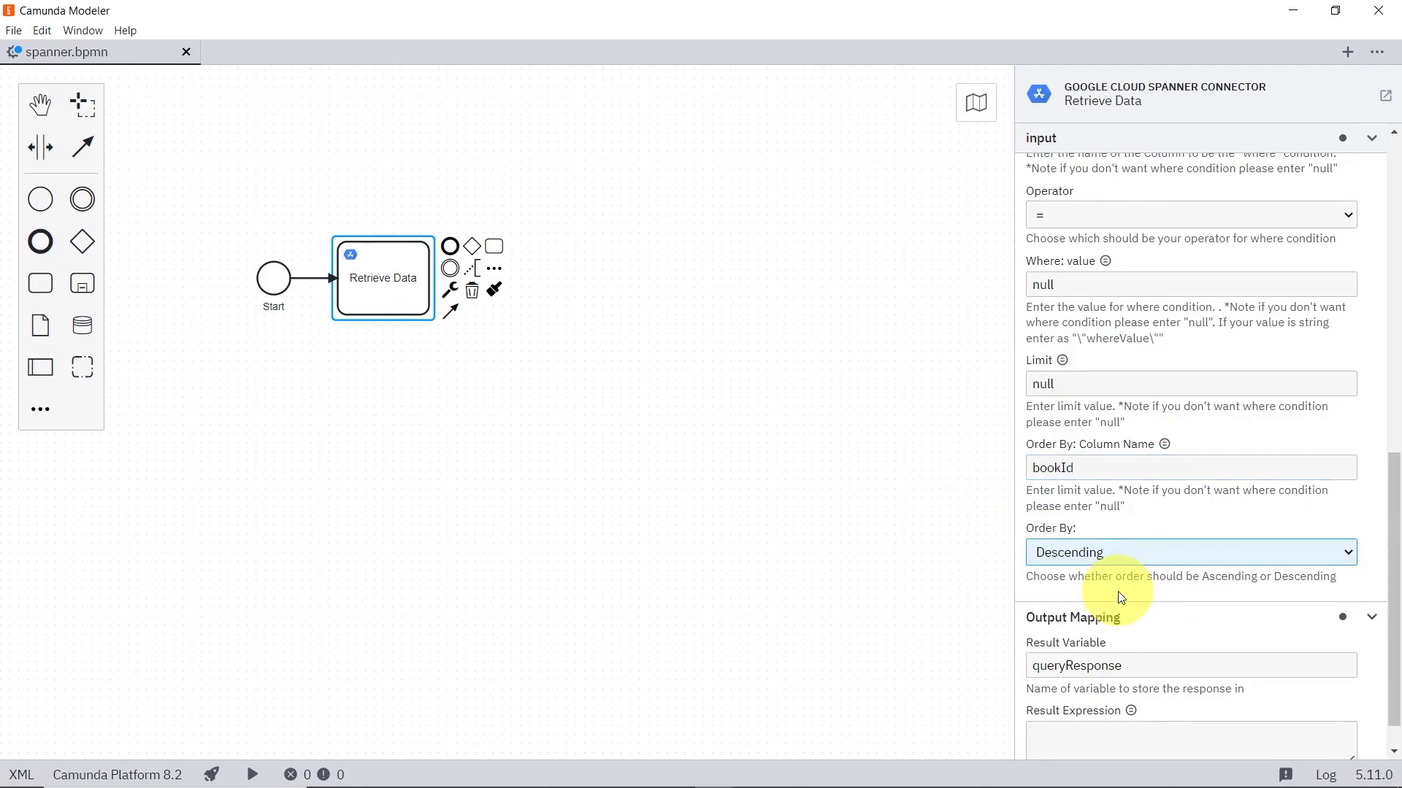
left_click(255, 775)
left_click(291, 736)
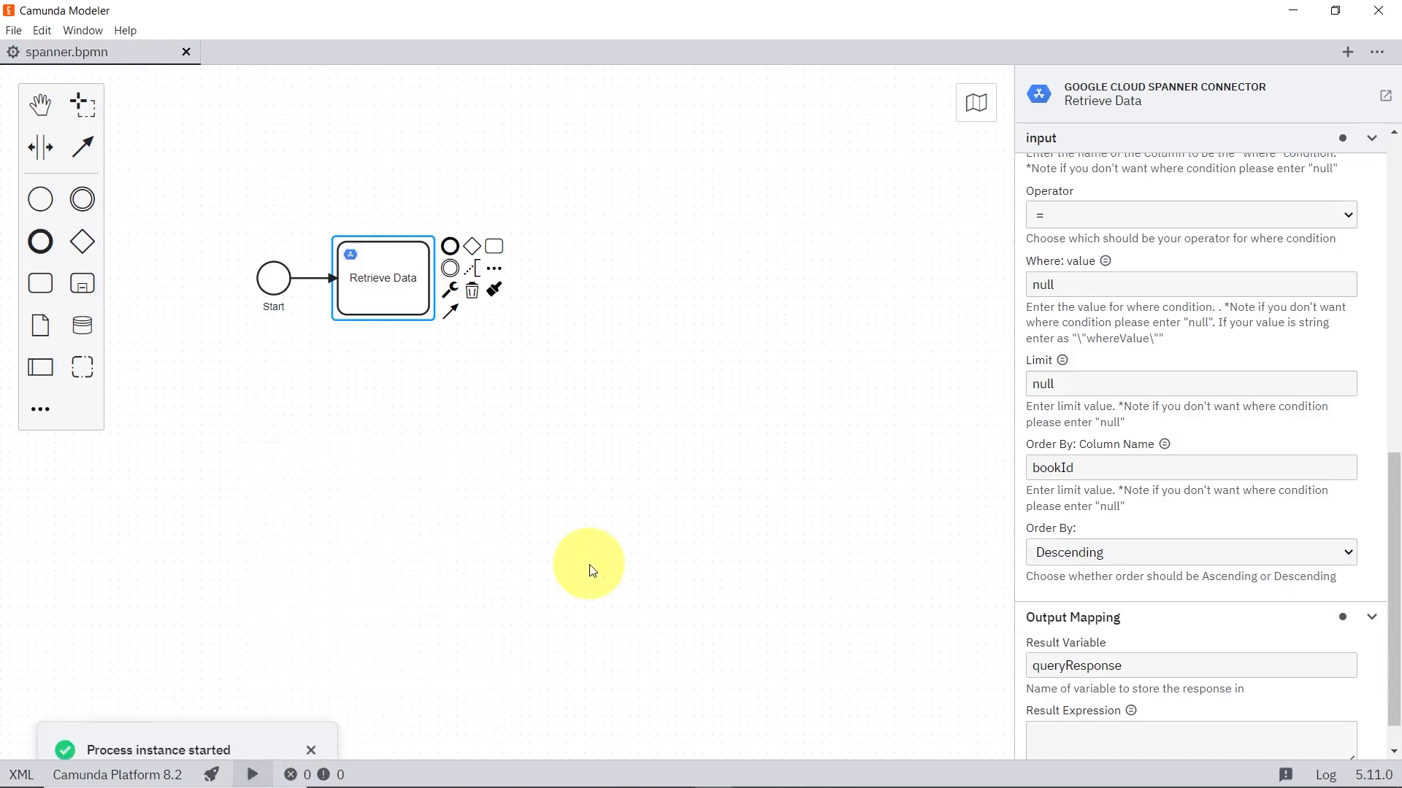
Step: Inspect the newest Retrieve instance's ordered queryResponse in Camunda Operate, and return to the Retrieve Data settings in Camunda Modeler
key("alt+Tab")
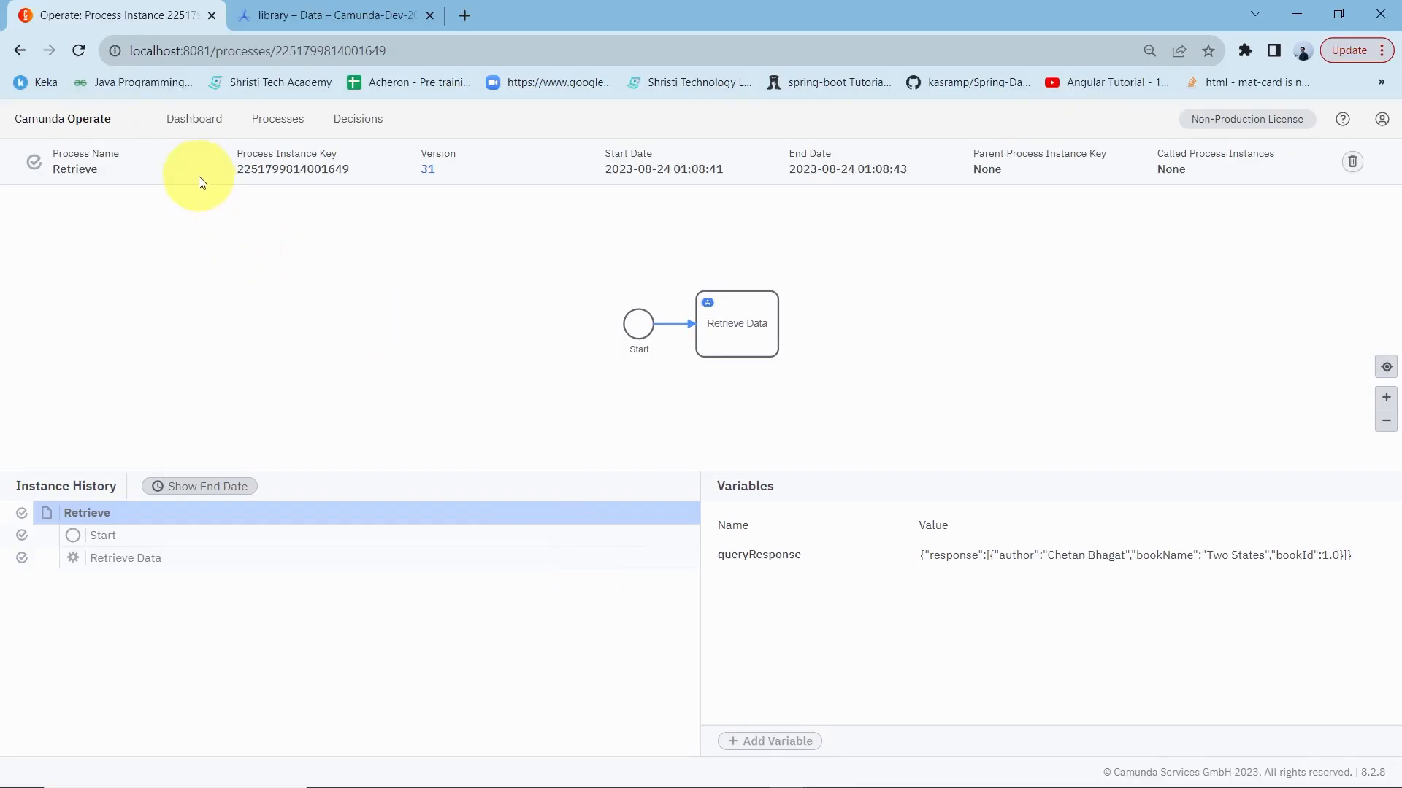
left_click(103, 119)
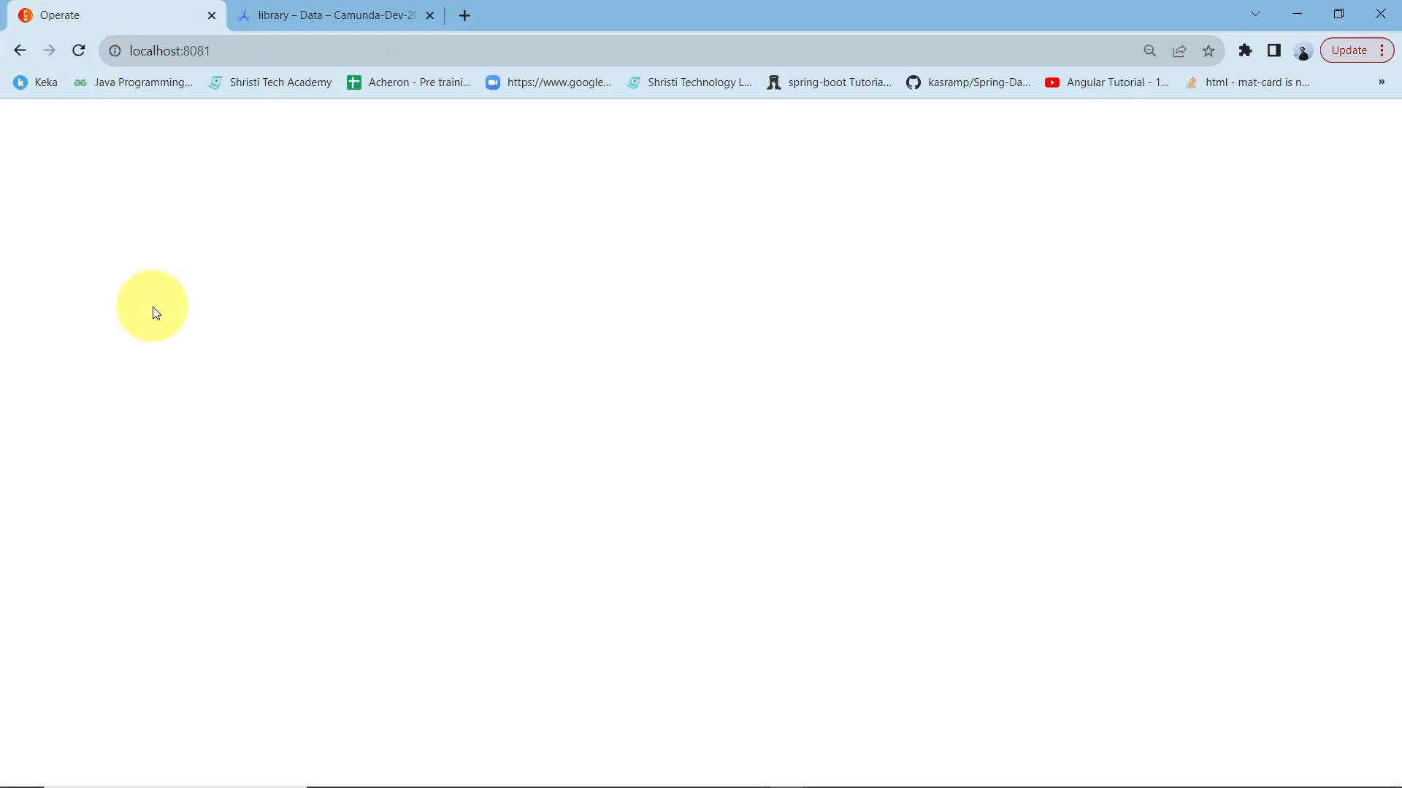
left_click(301, 376)
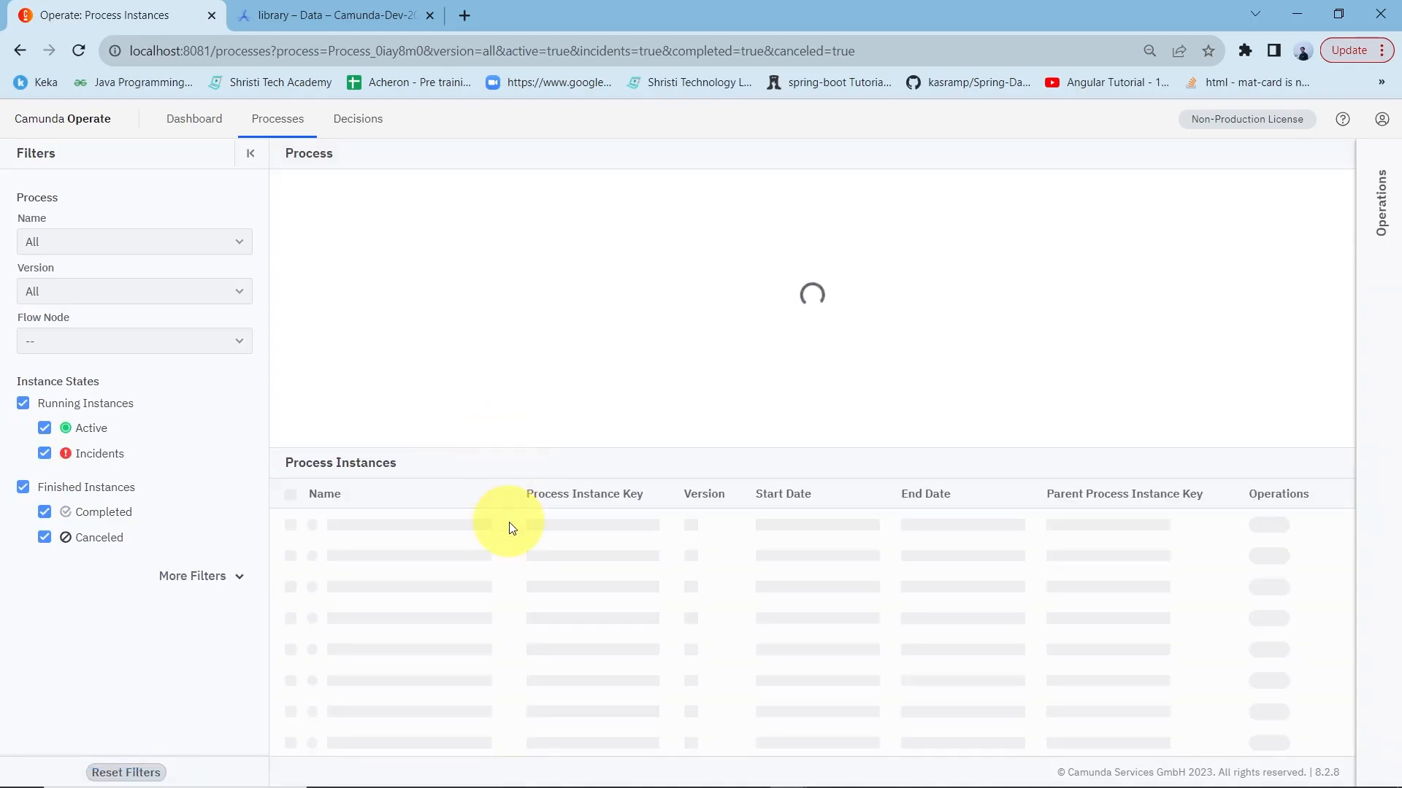
left_click(573, 528)
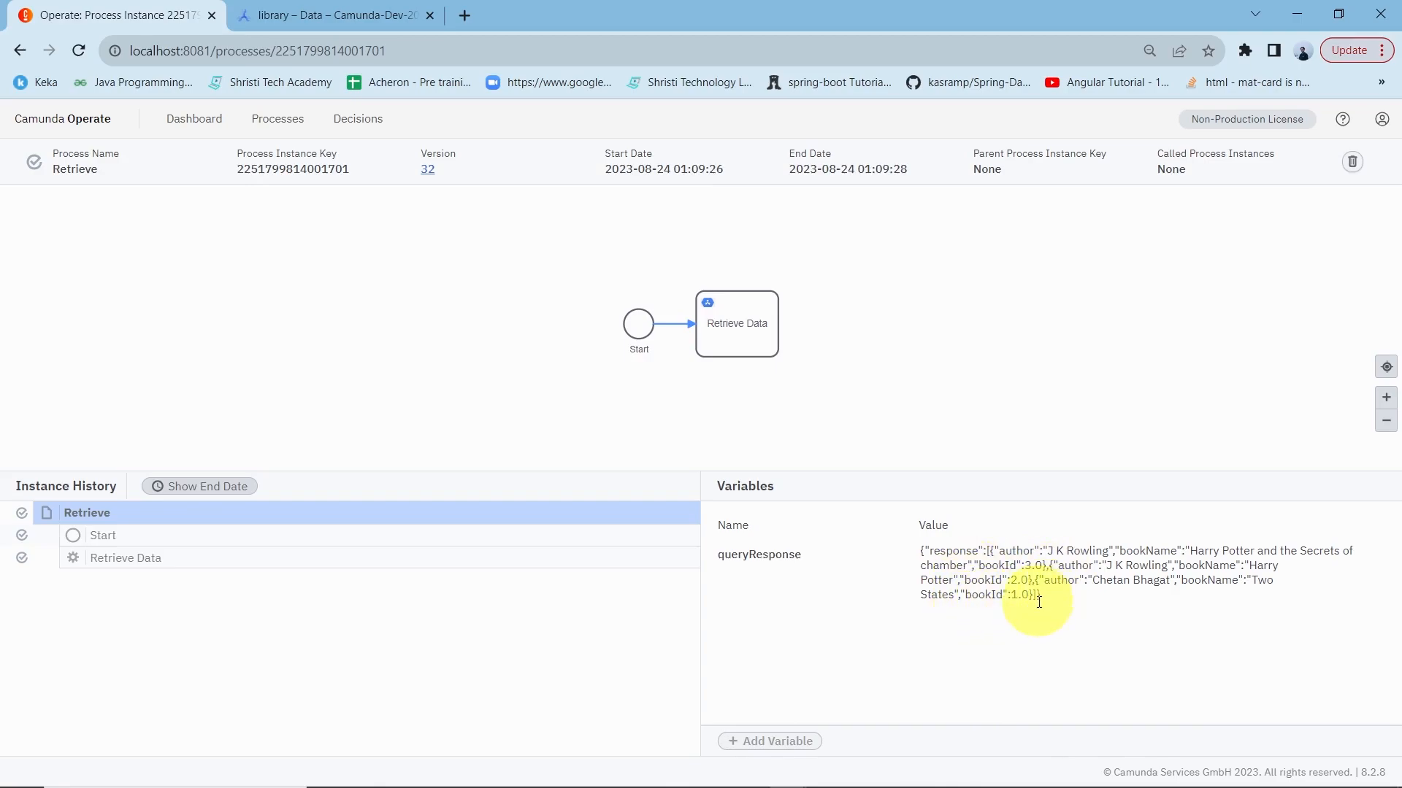
key("alt+Tab")
scroll(1183, 476, "up", 10)
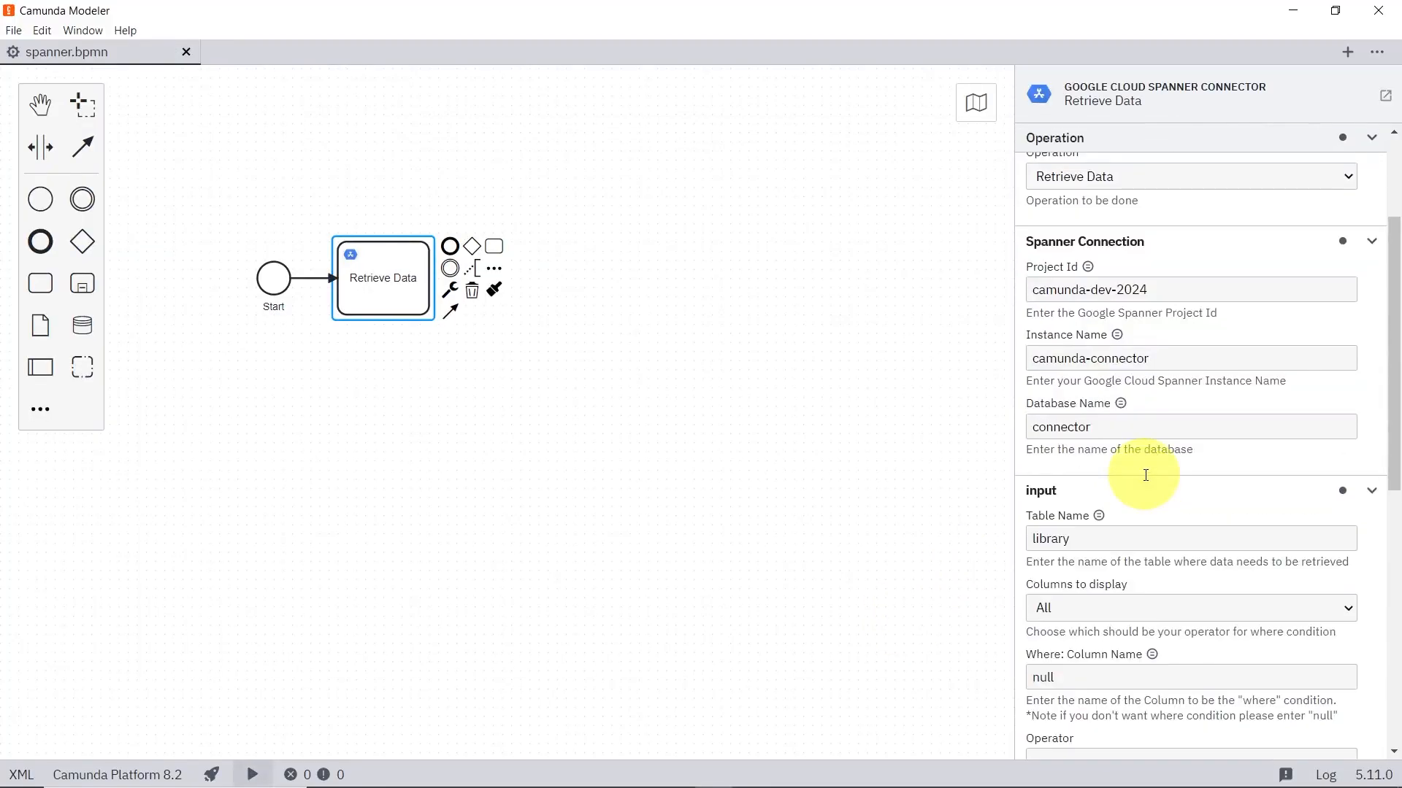